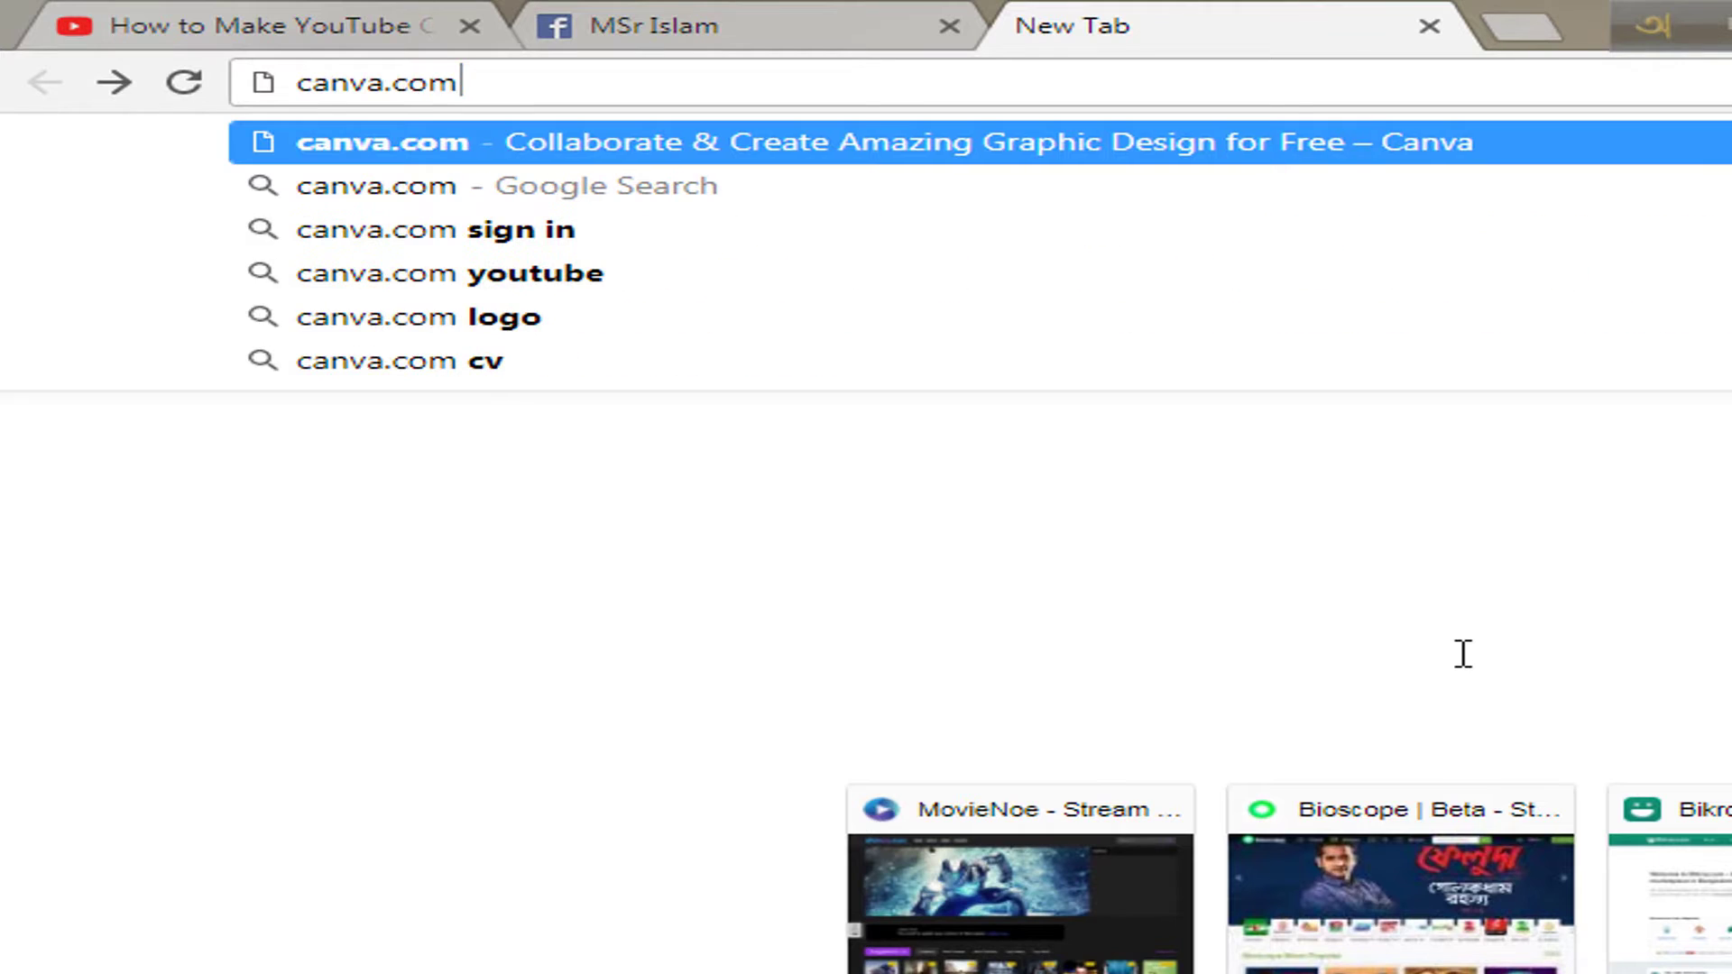
- Open canva.com and log in to the site
{"action": "key", "text": "Return"}
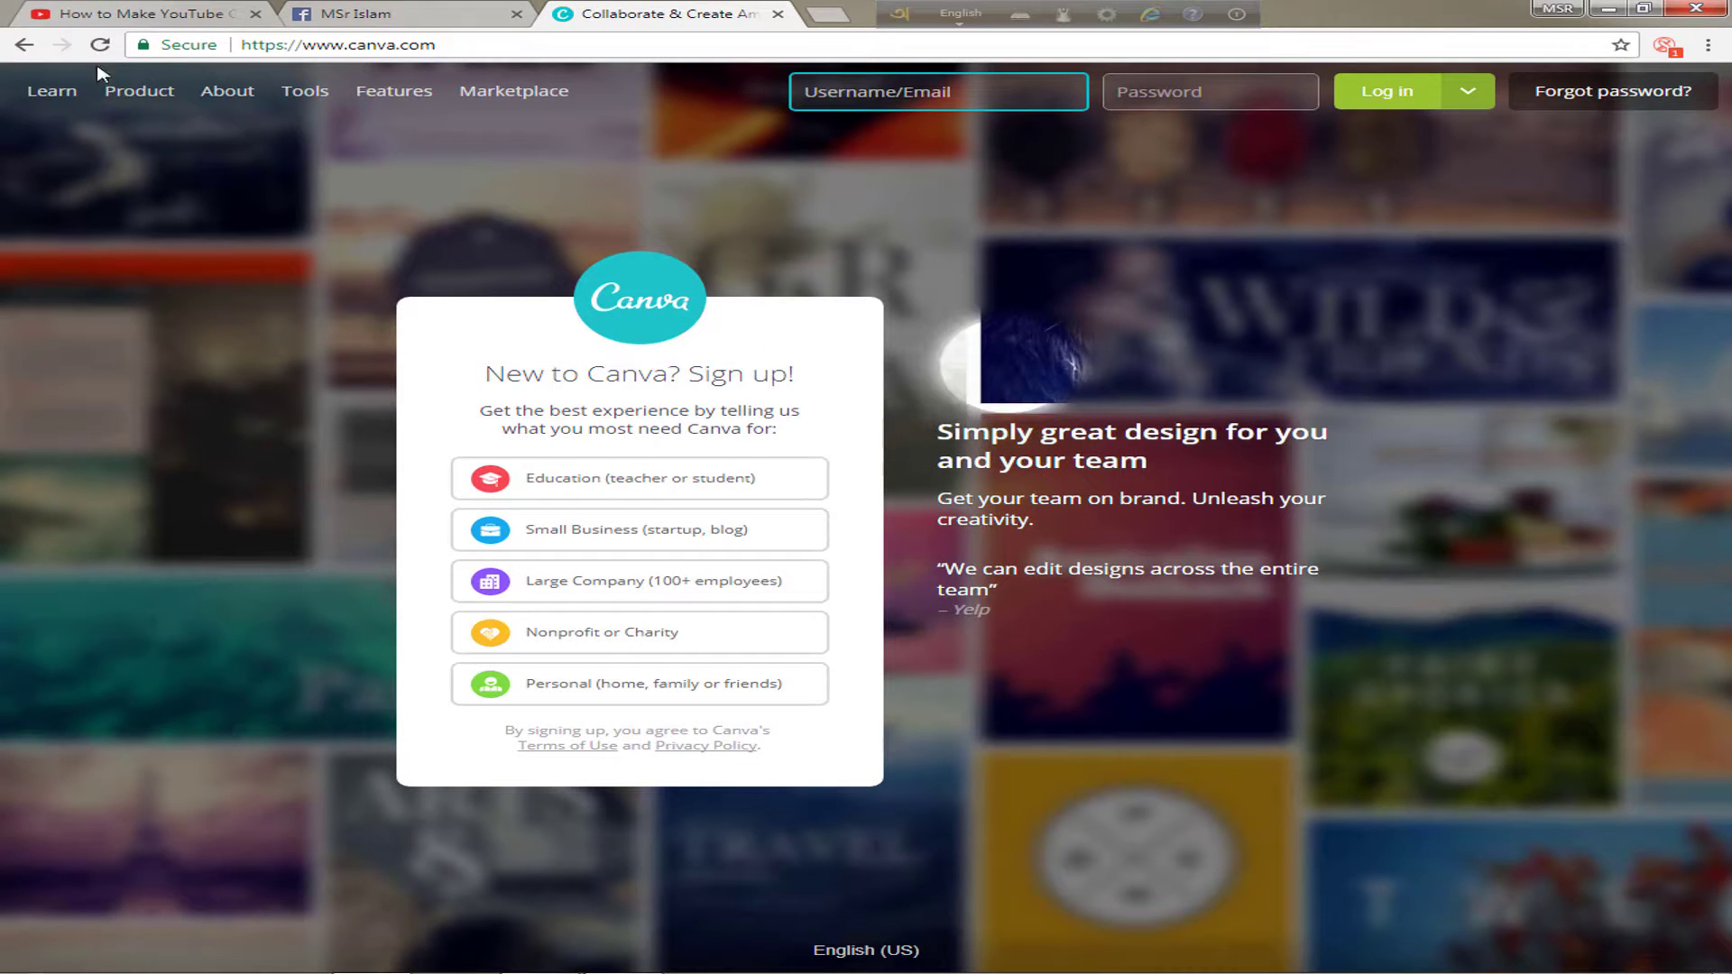
{"action": "mouse_move", "coordinate": [106, 92]}
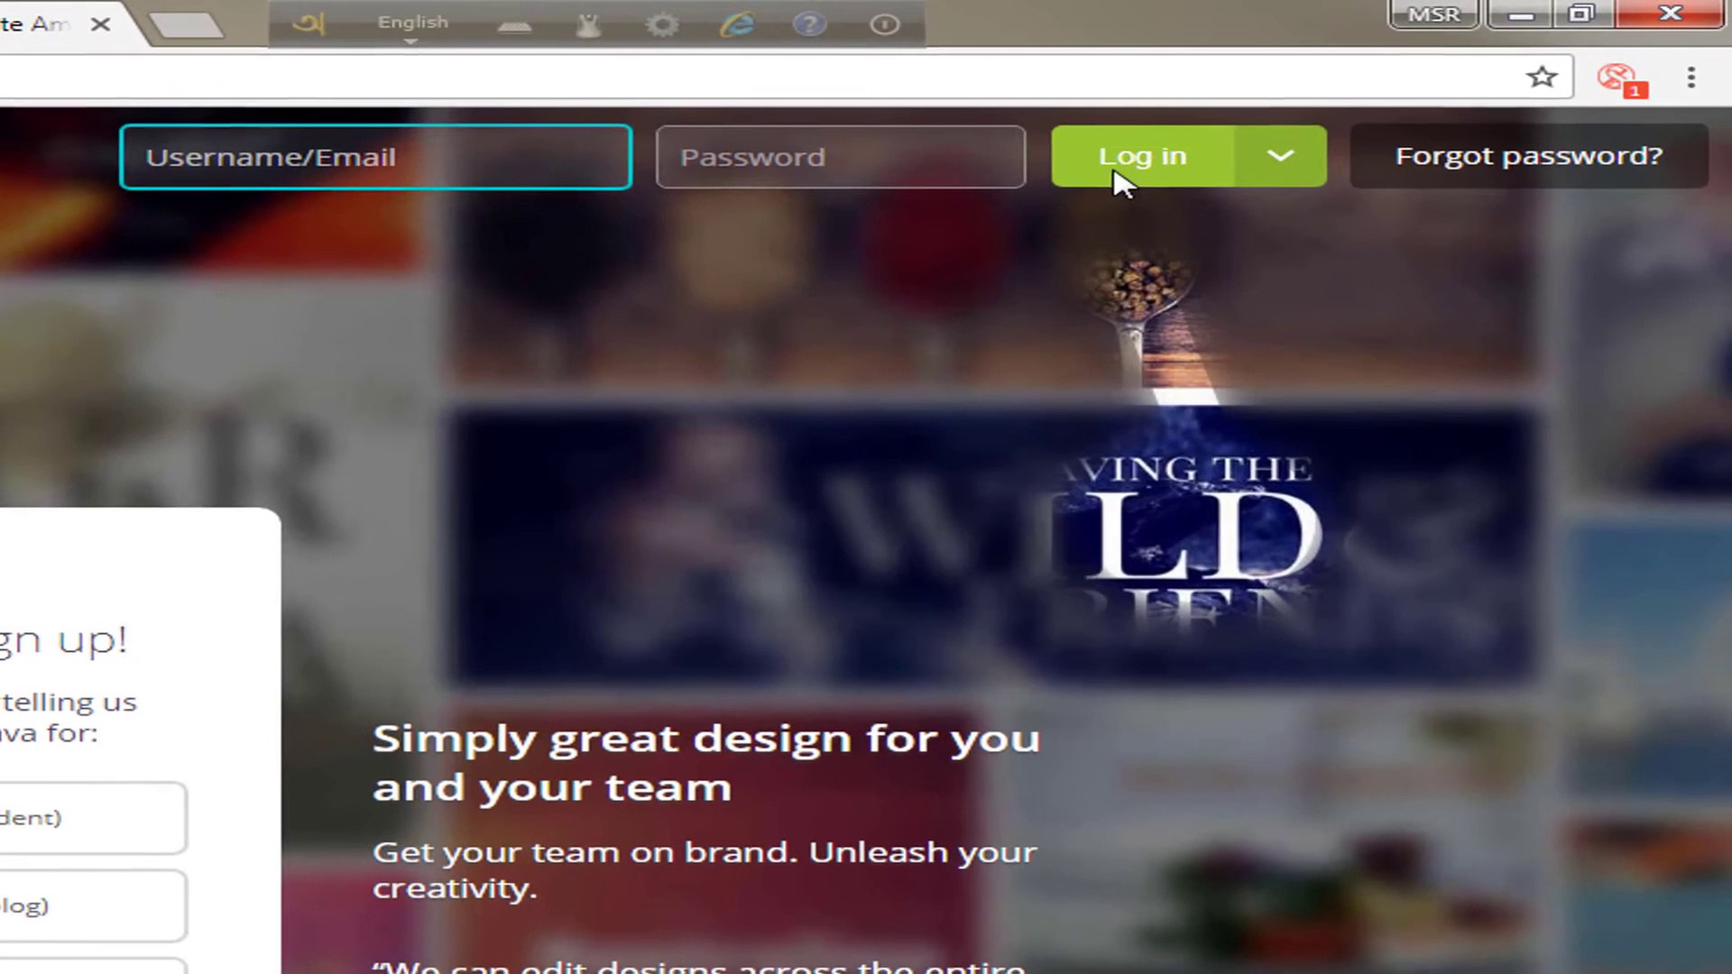
{"action": "left_click", "coordinate": [1373, 94]}
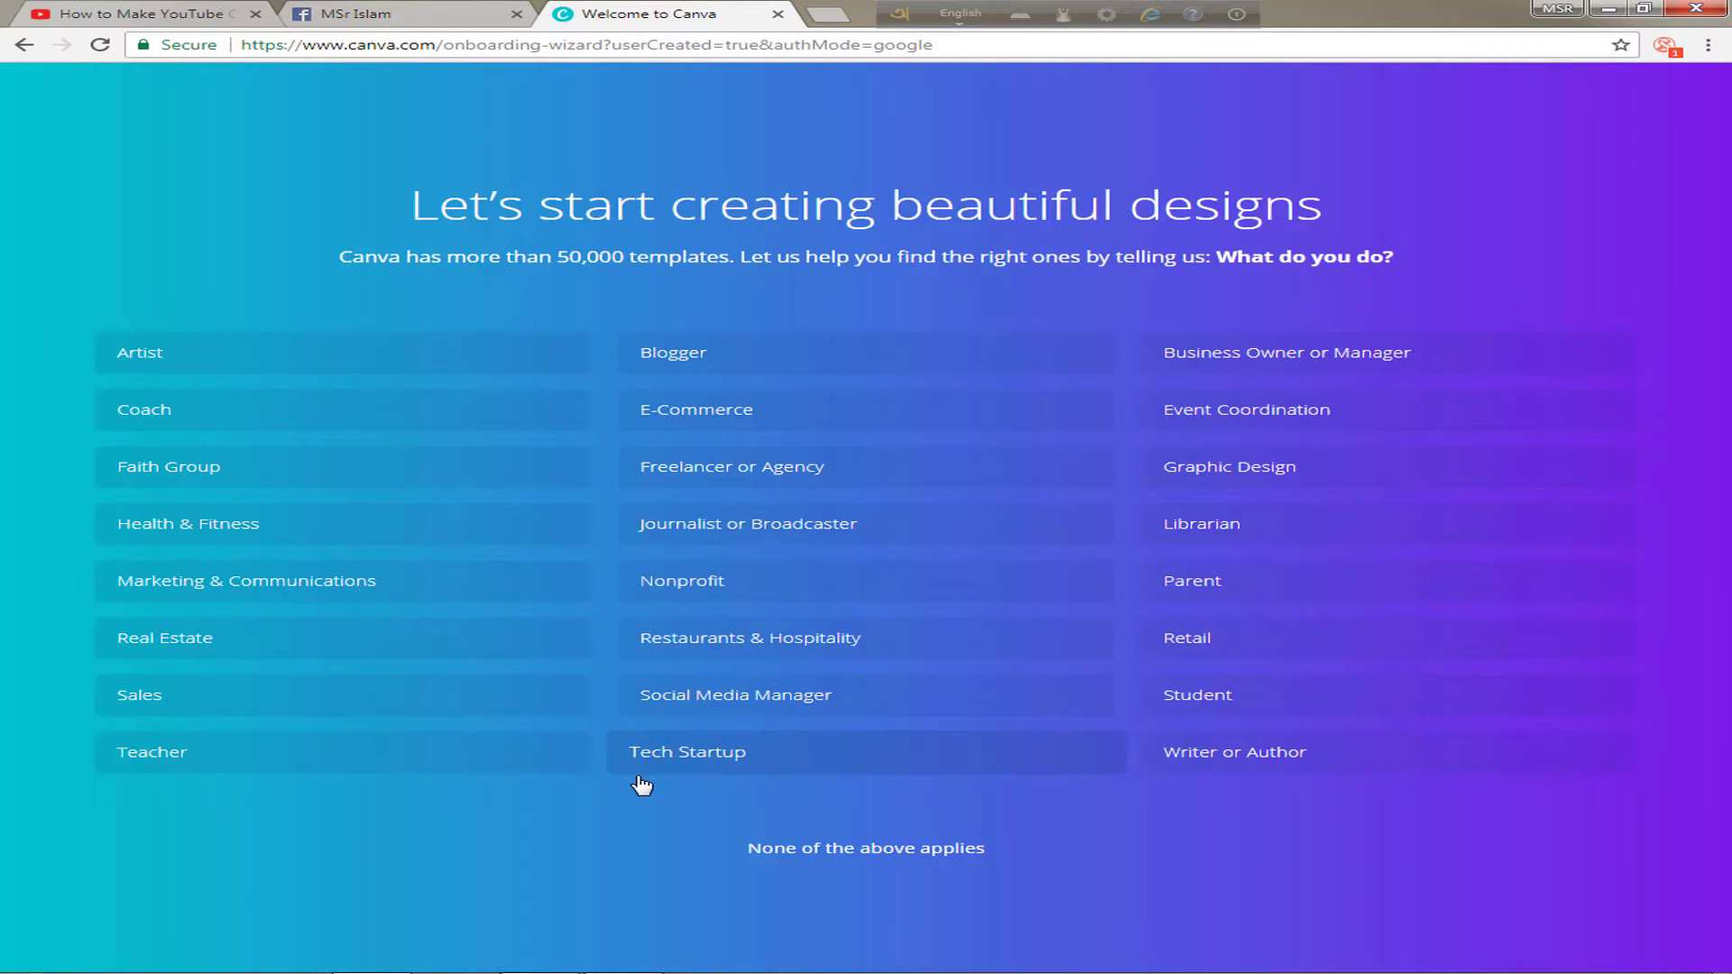
- Choose Tech Startup as the occupation in the onboarding and open the full list of design types
{"action": "left_click", "coordinate": [727, 756]}
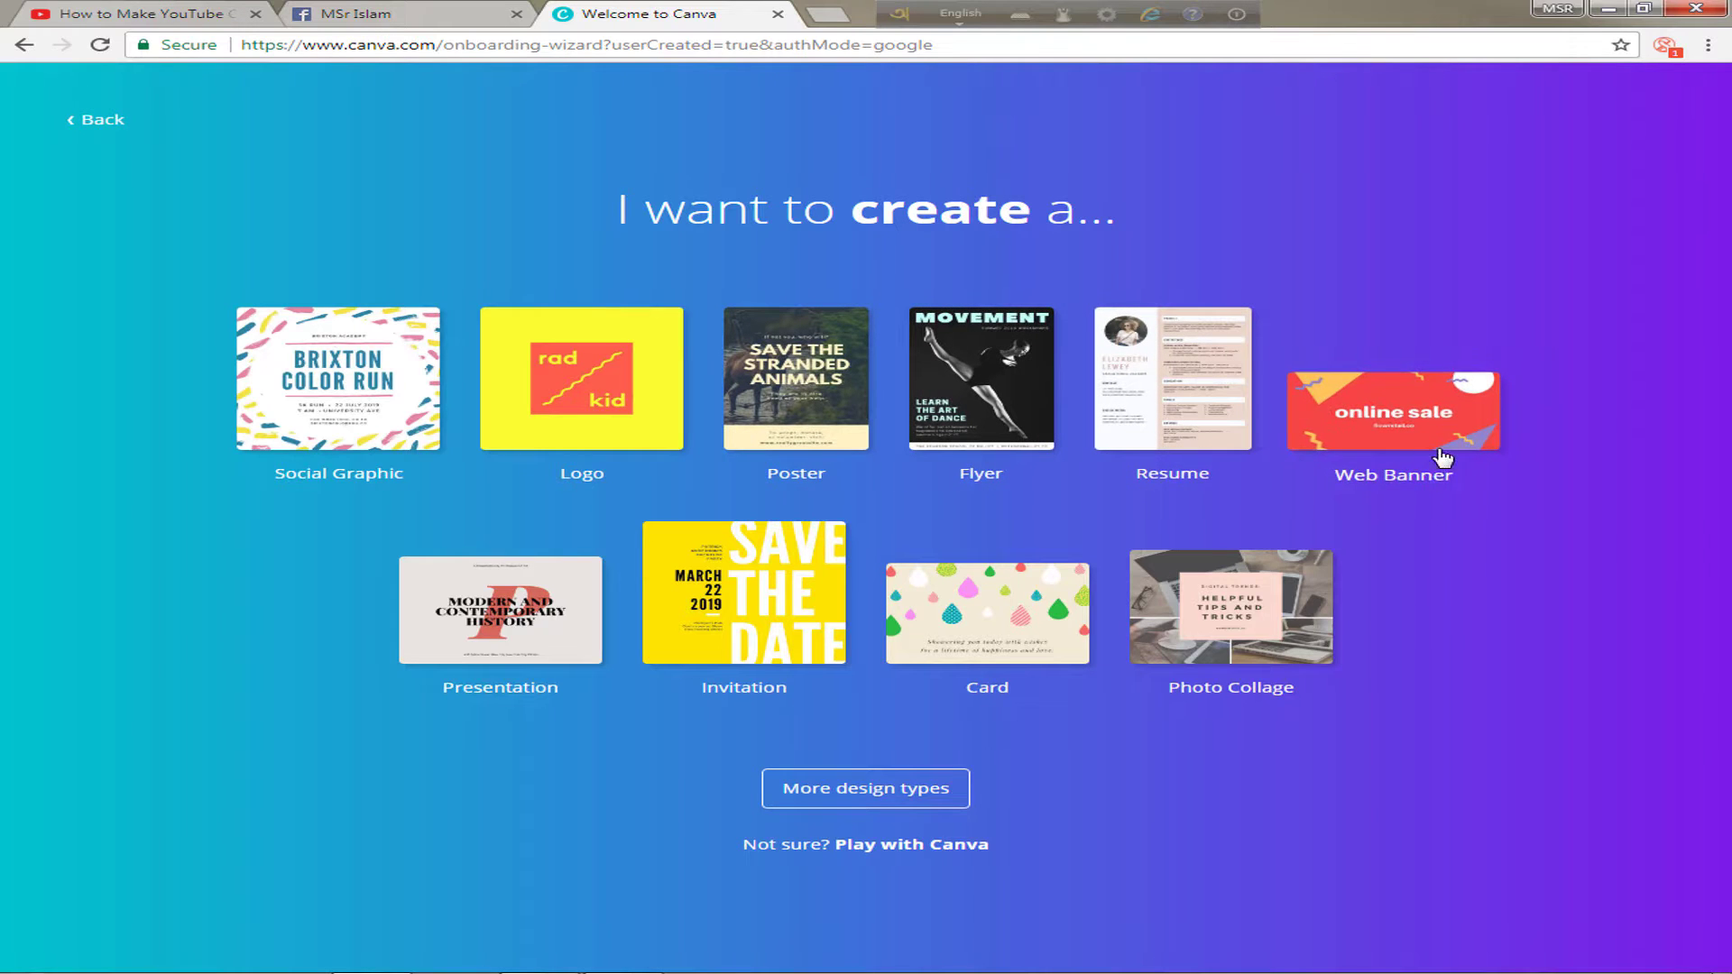
{"action": "left_click", "coordinate": [893, 805]}
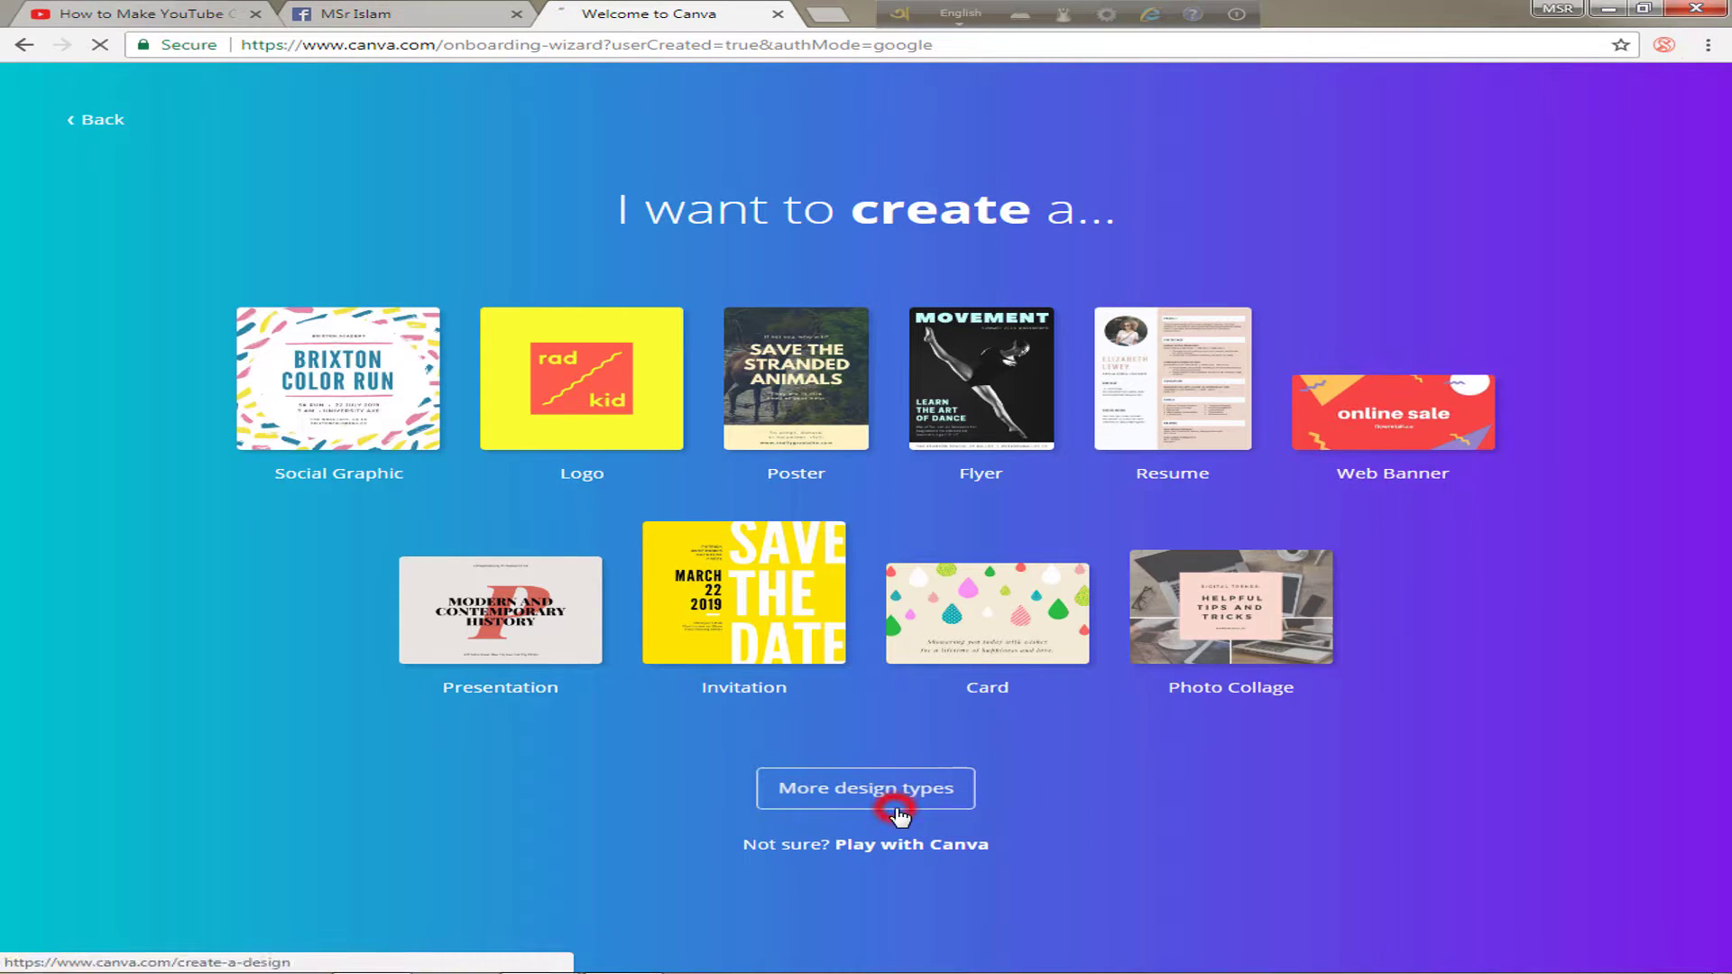
{"action": "left_click", "coordinate": [944, 798]}
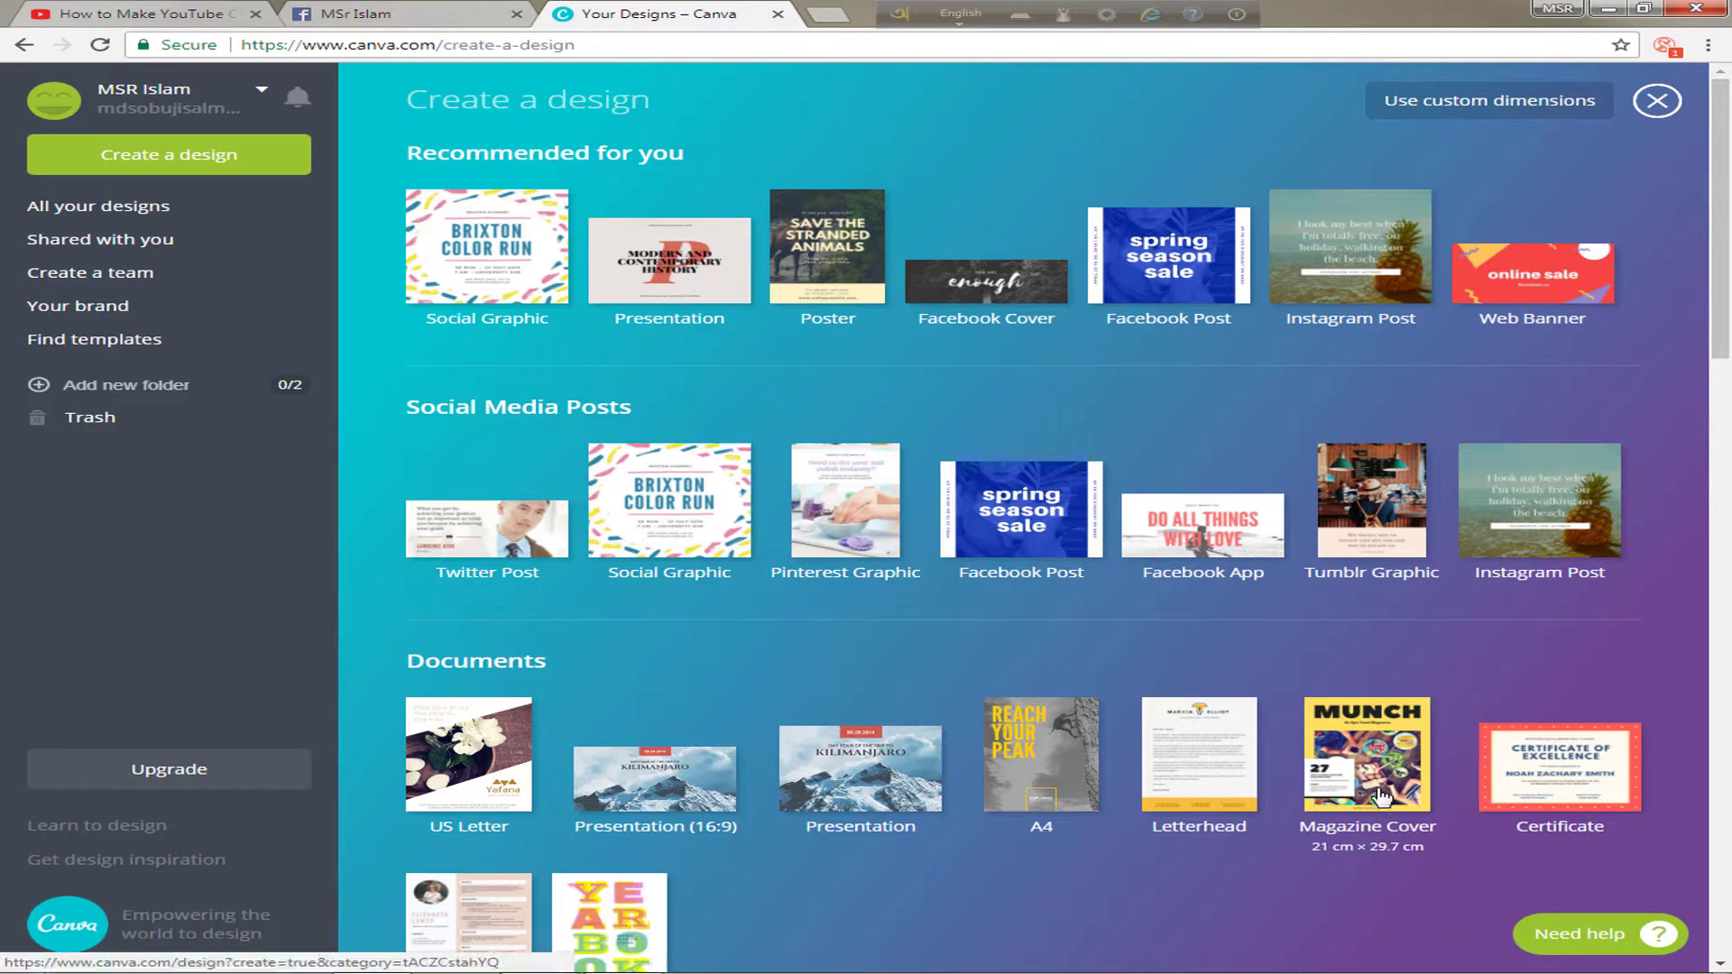
- Create a new YouTube Channel Art design from the Social Media & Email Headers category
{"action": "scroll", "coordinate": [1373, 775], "scroll_direction": "down", "scroll_amount": 2}
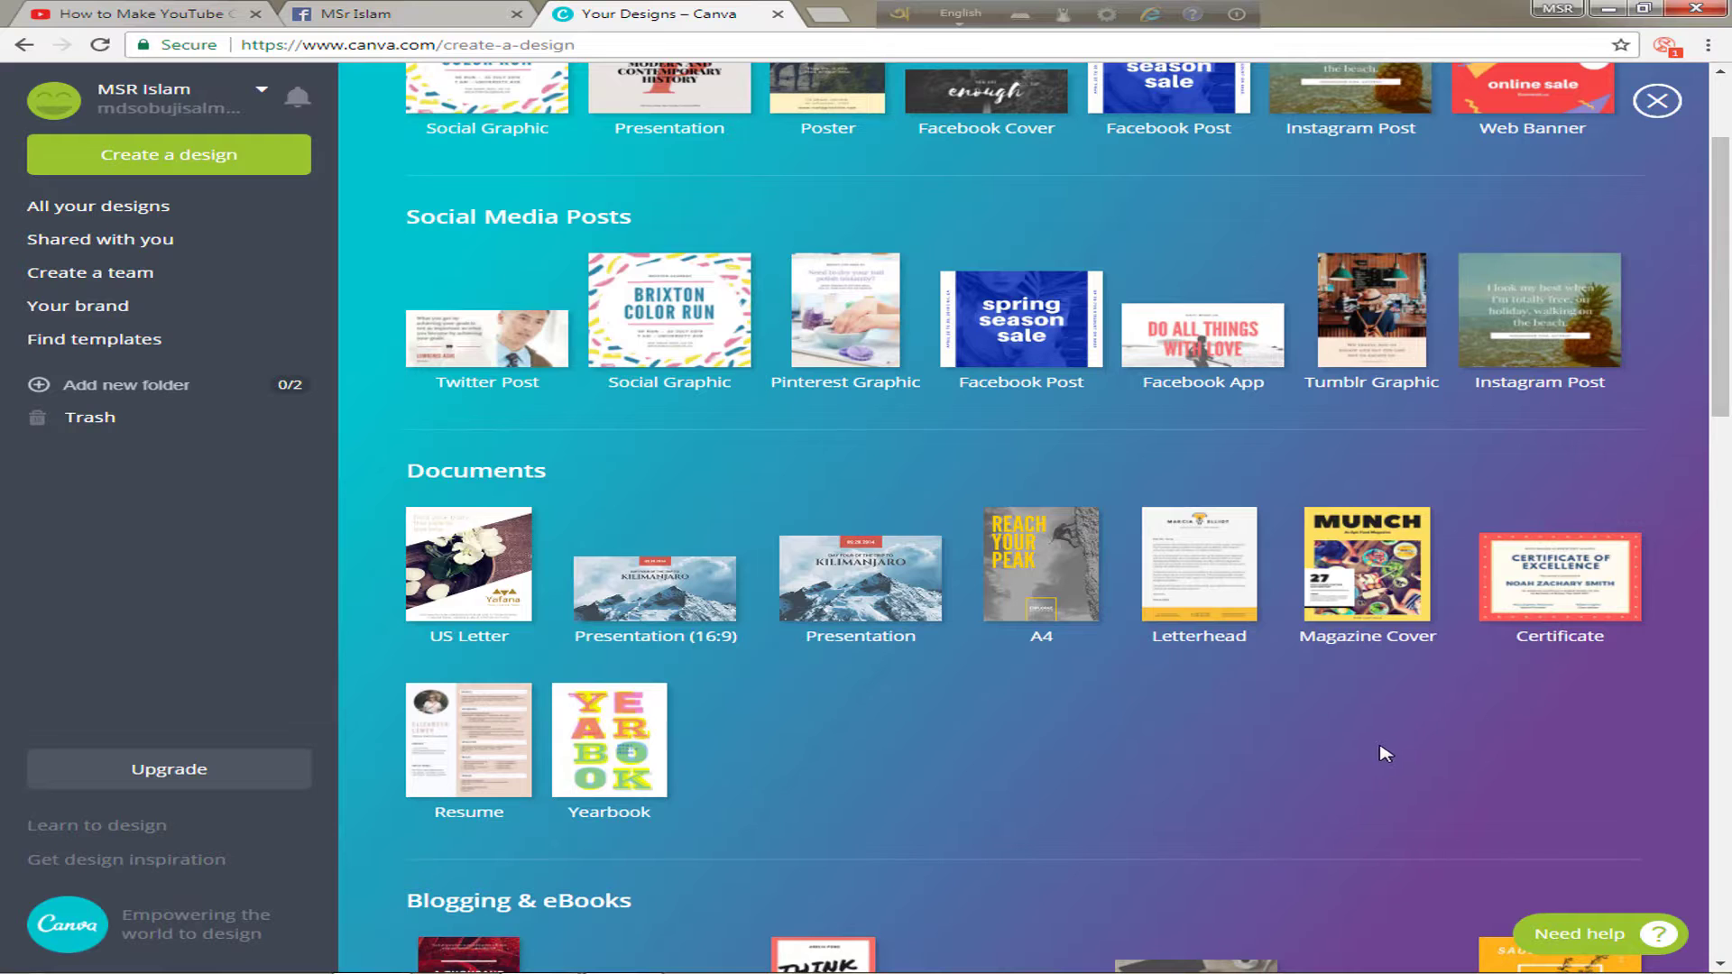
{"action": "scroll", "coordinate": [1394, 761], "scroll_direction": "down", "scroll_amount": 4}
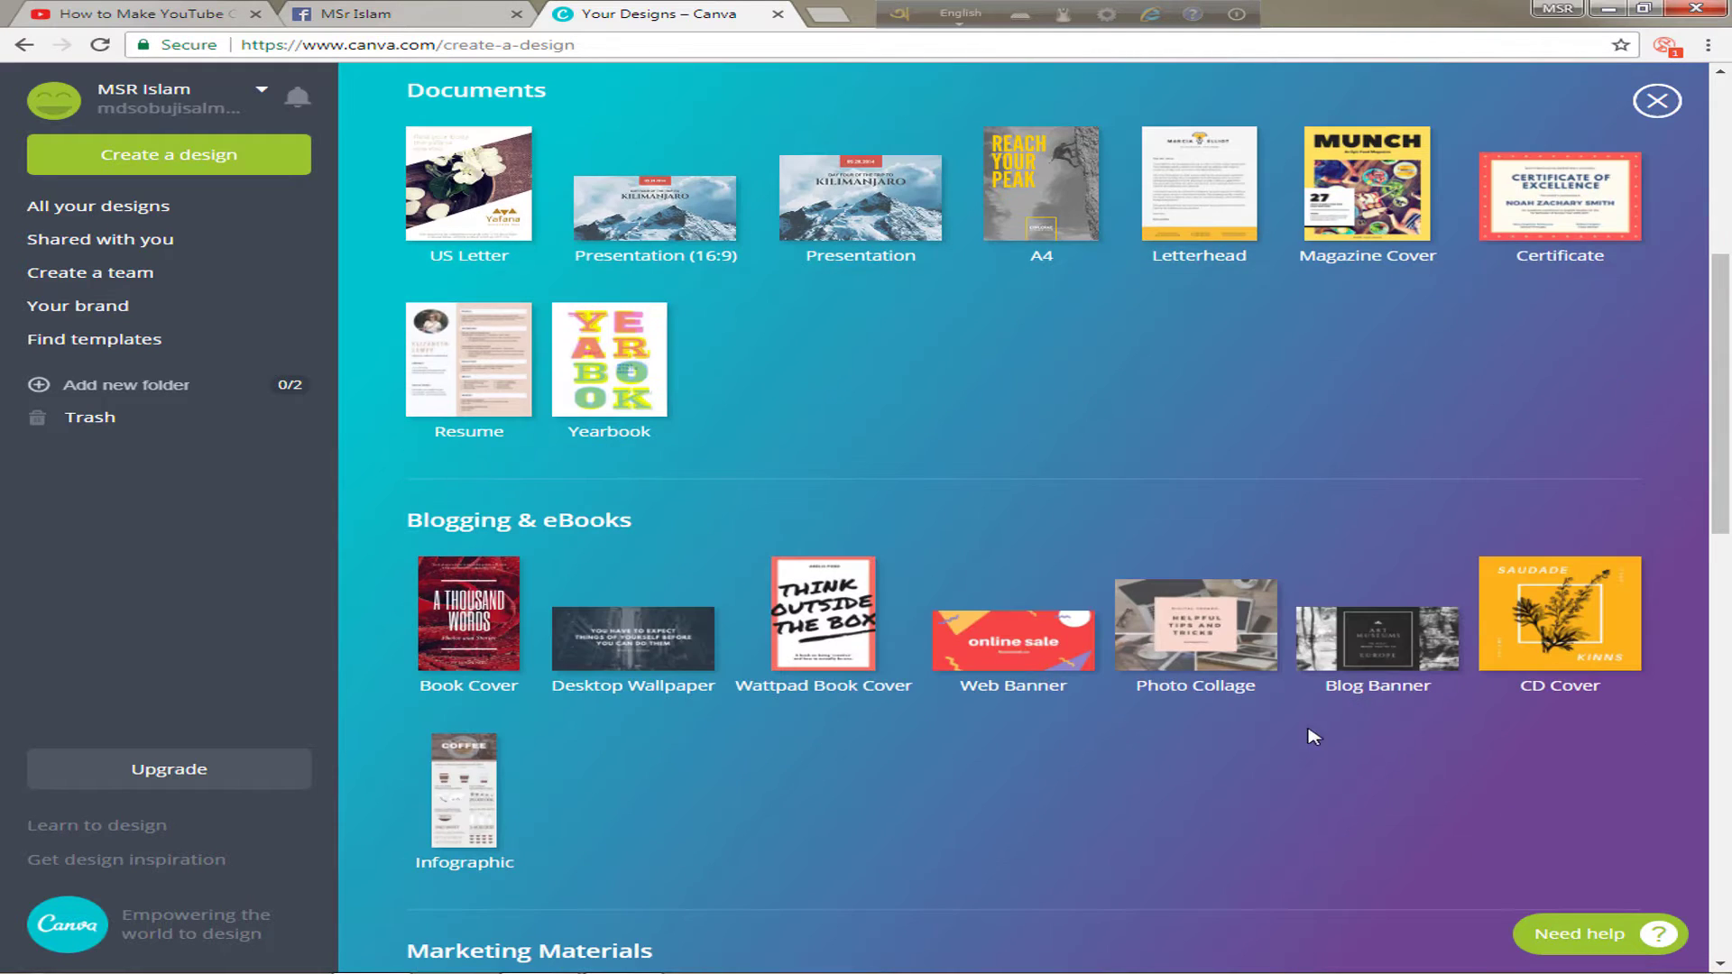
{"action": "scroll", "coordinate": [1281, 843], "scroll_direction": "down", "scroll_amount": 4}
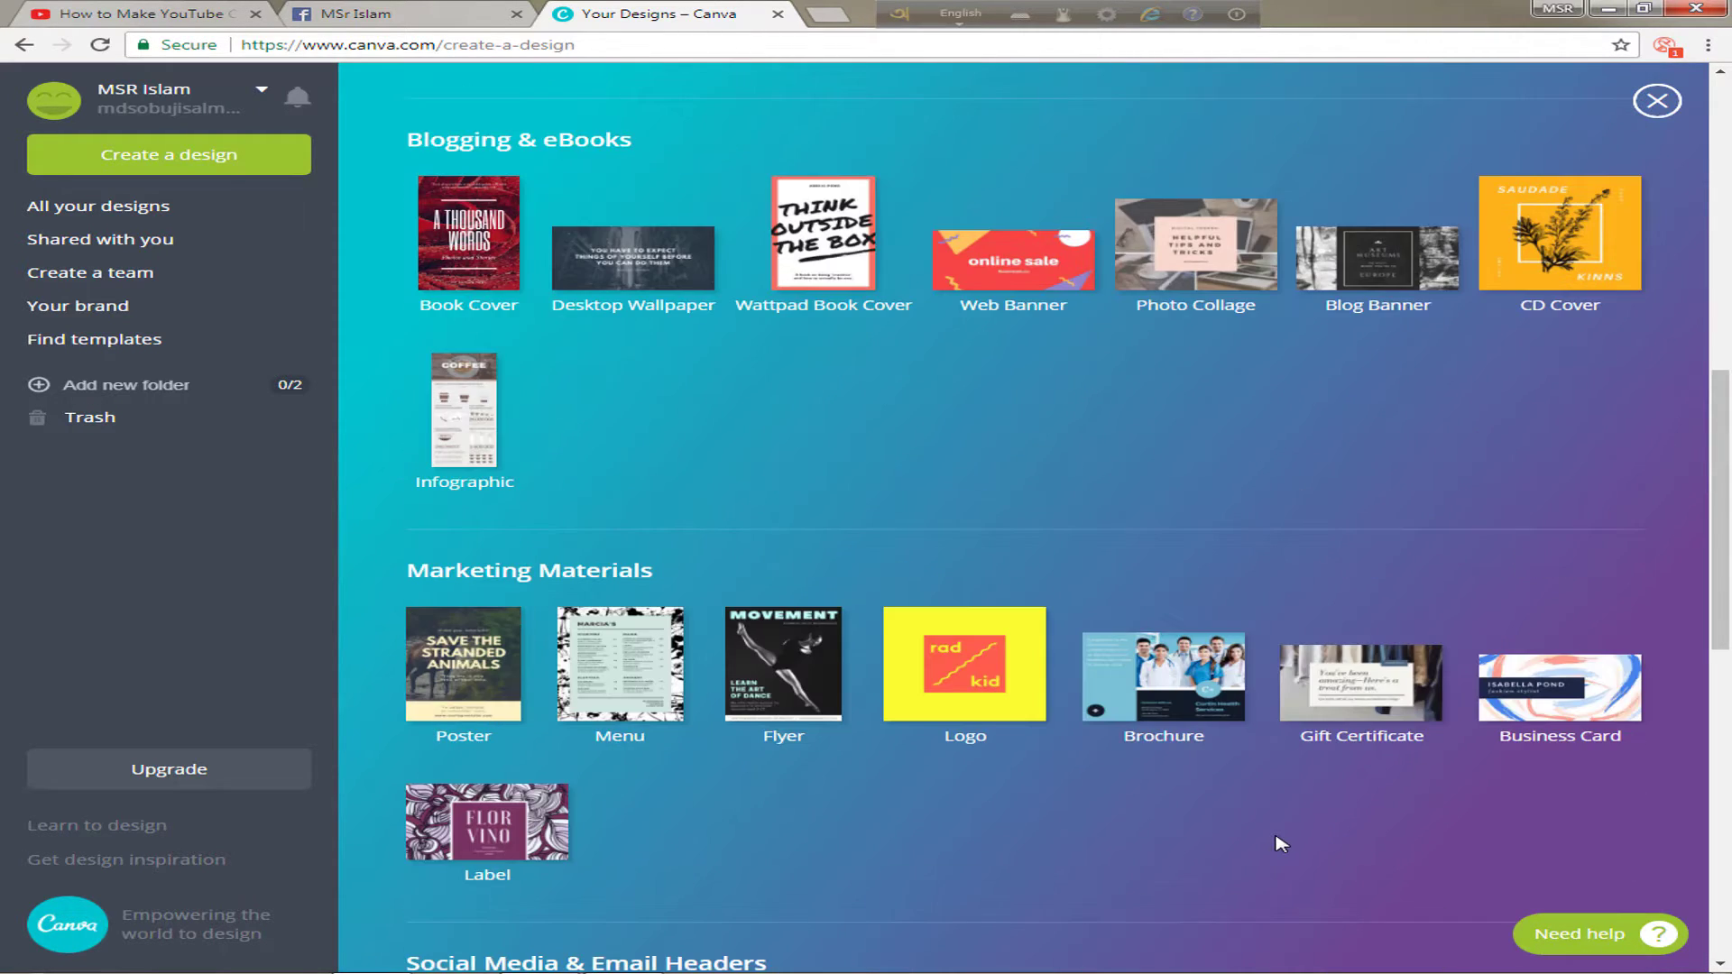
{"action": "scroll", "coordinate": [1281, 834], "scroll_direction": "down", "scroll_amount": 6}
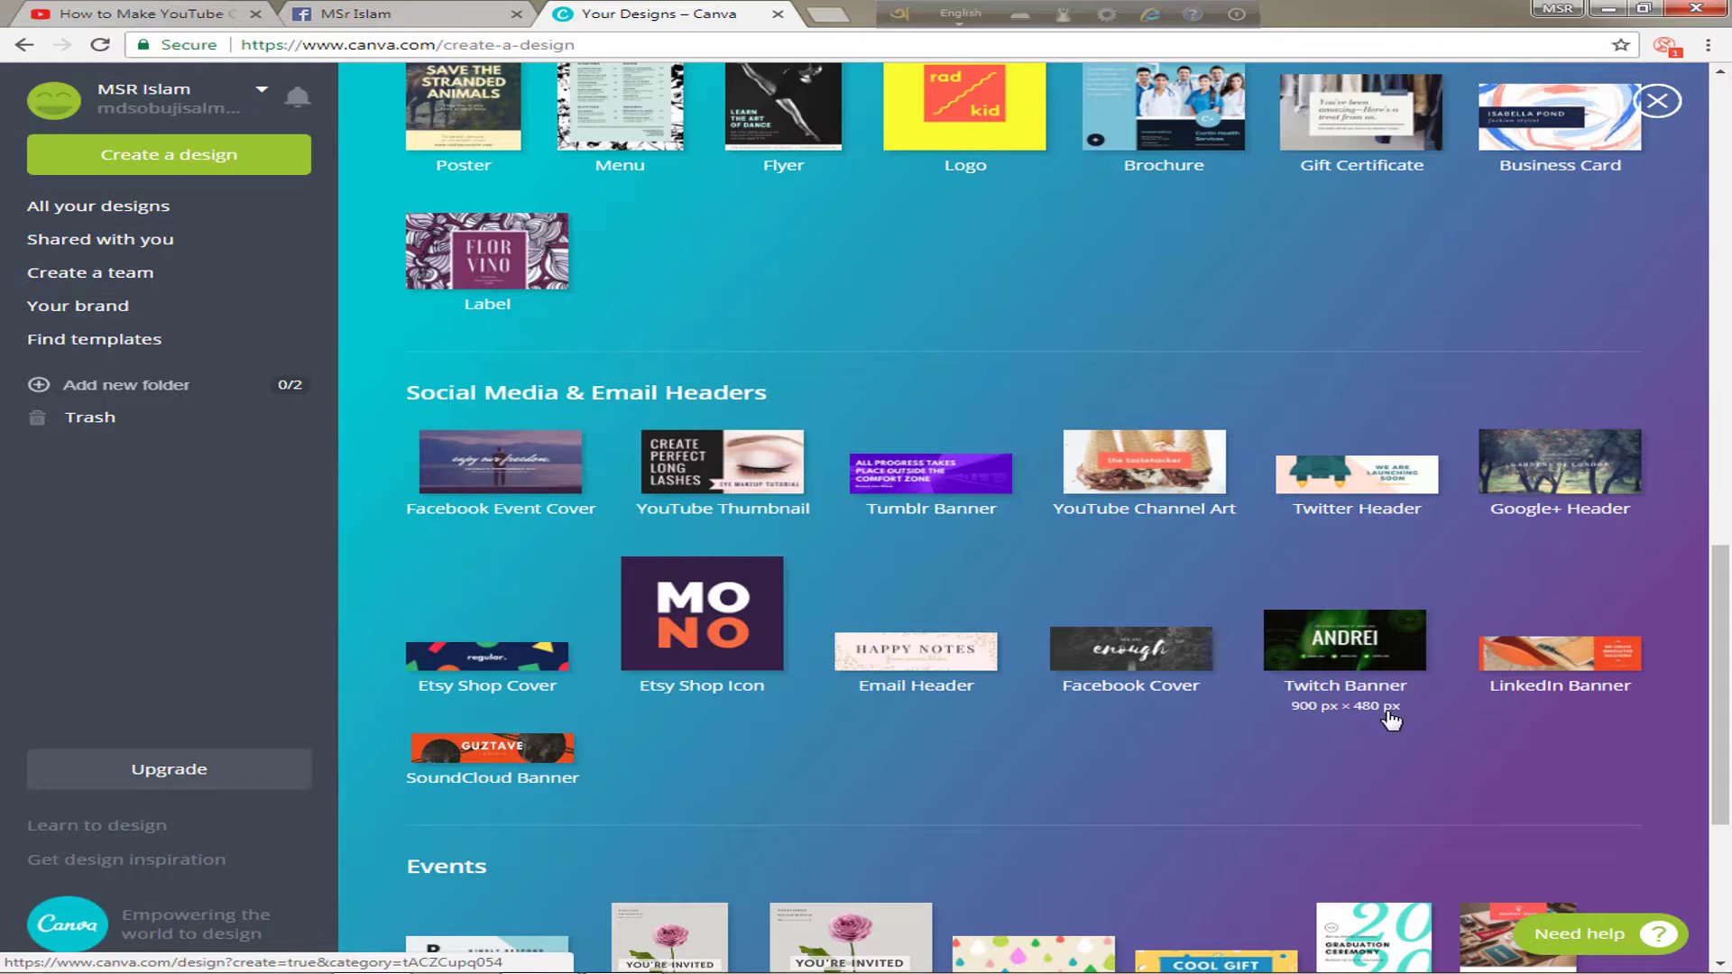
{"action": "scroll", "coordinate": [1389, 704], "scroll_direction": "down", "scroll_amount": 2}
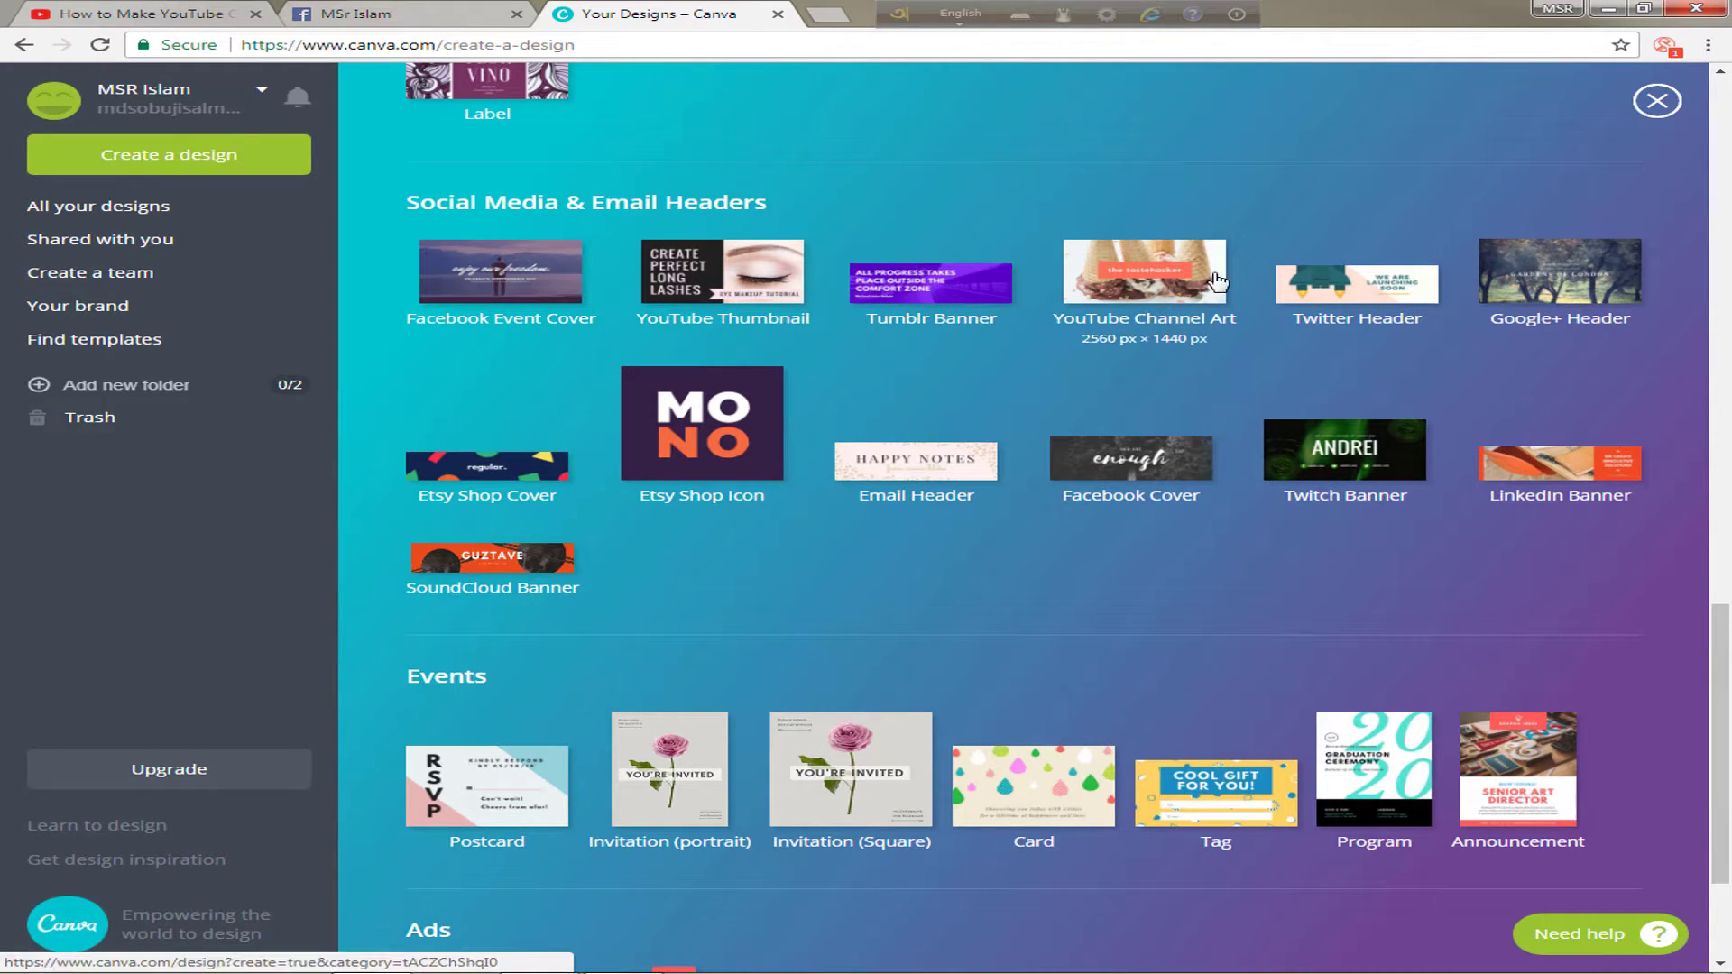
{"action": "left_click", "coordinate": [1177, 281]}
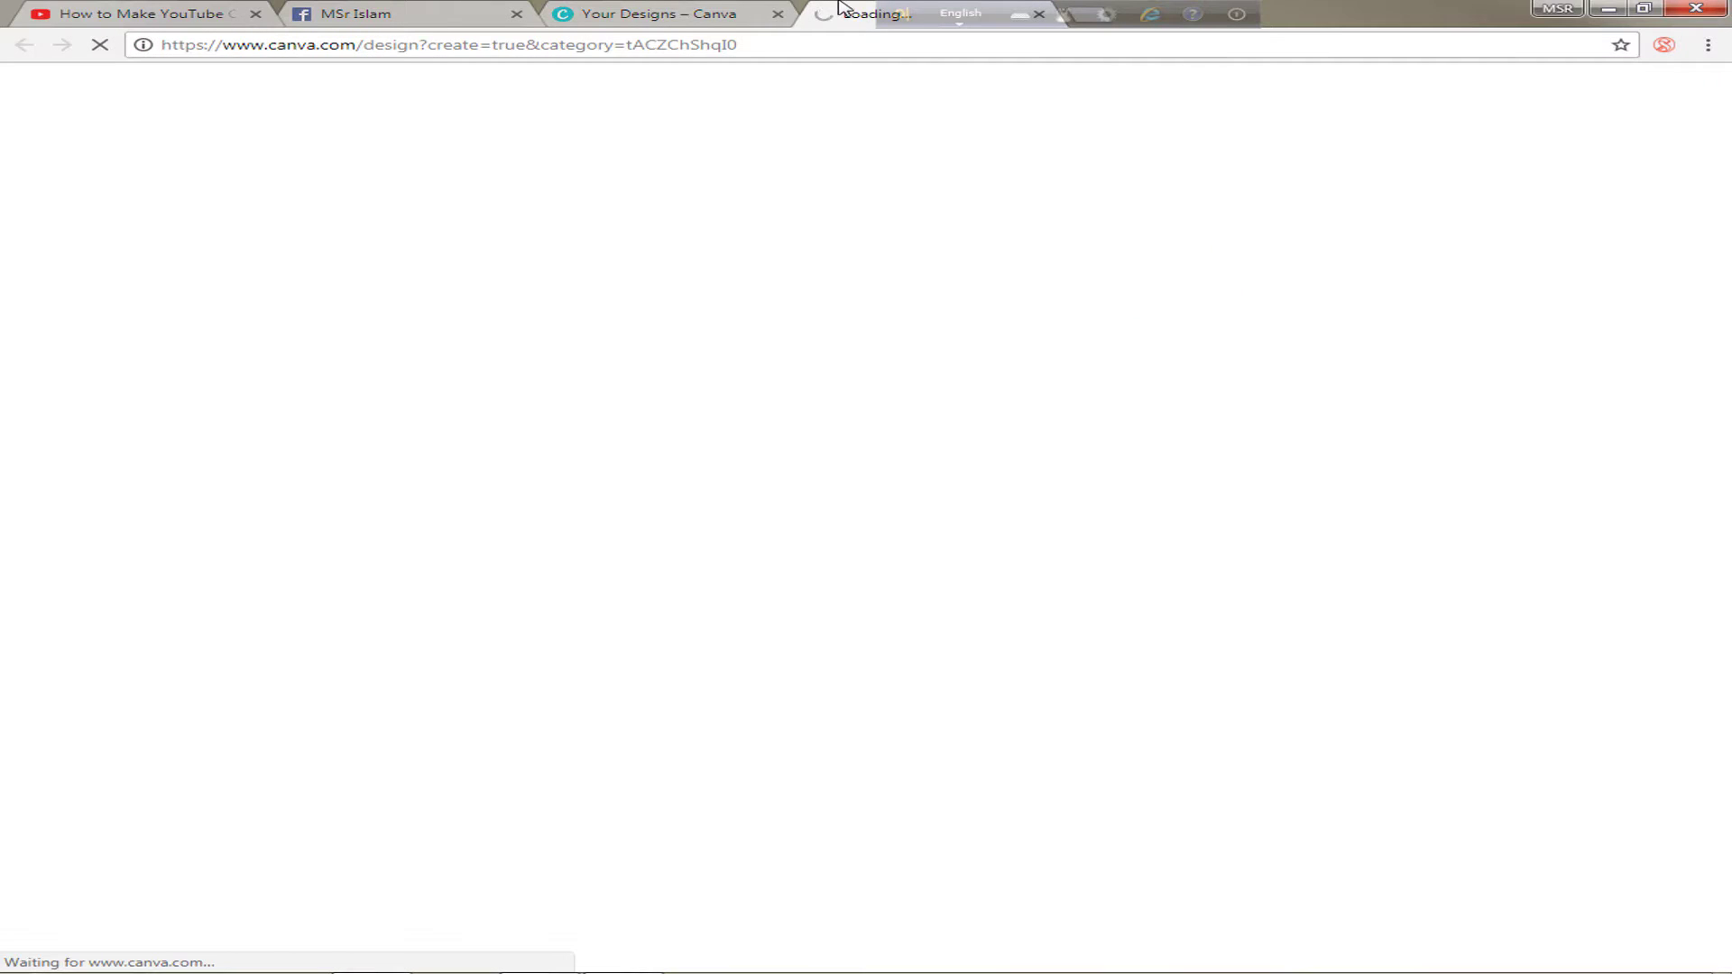
- Apply the free "Gino Strikes & Wins" layout to the blank channel art page
{"action": "left_click_drag", "start_coordinate": [890, 12], "coordinate": [1099, 12]}
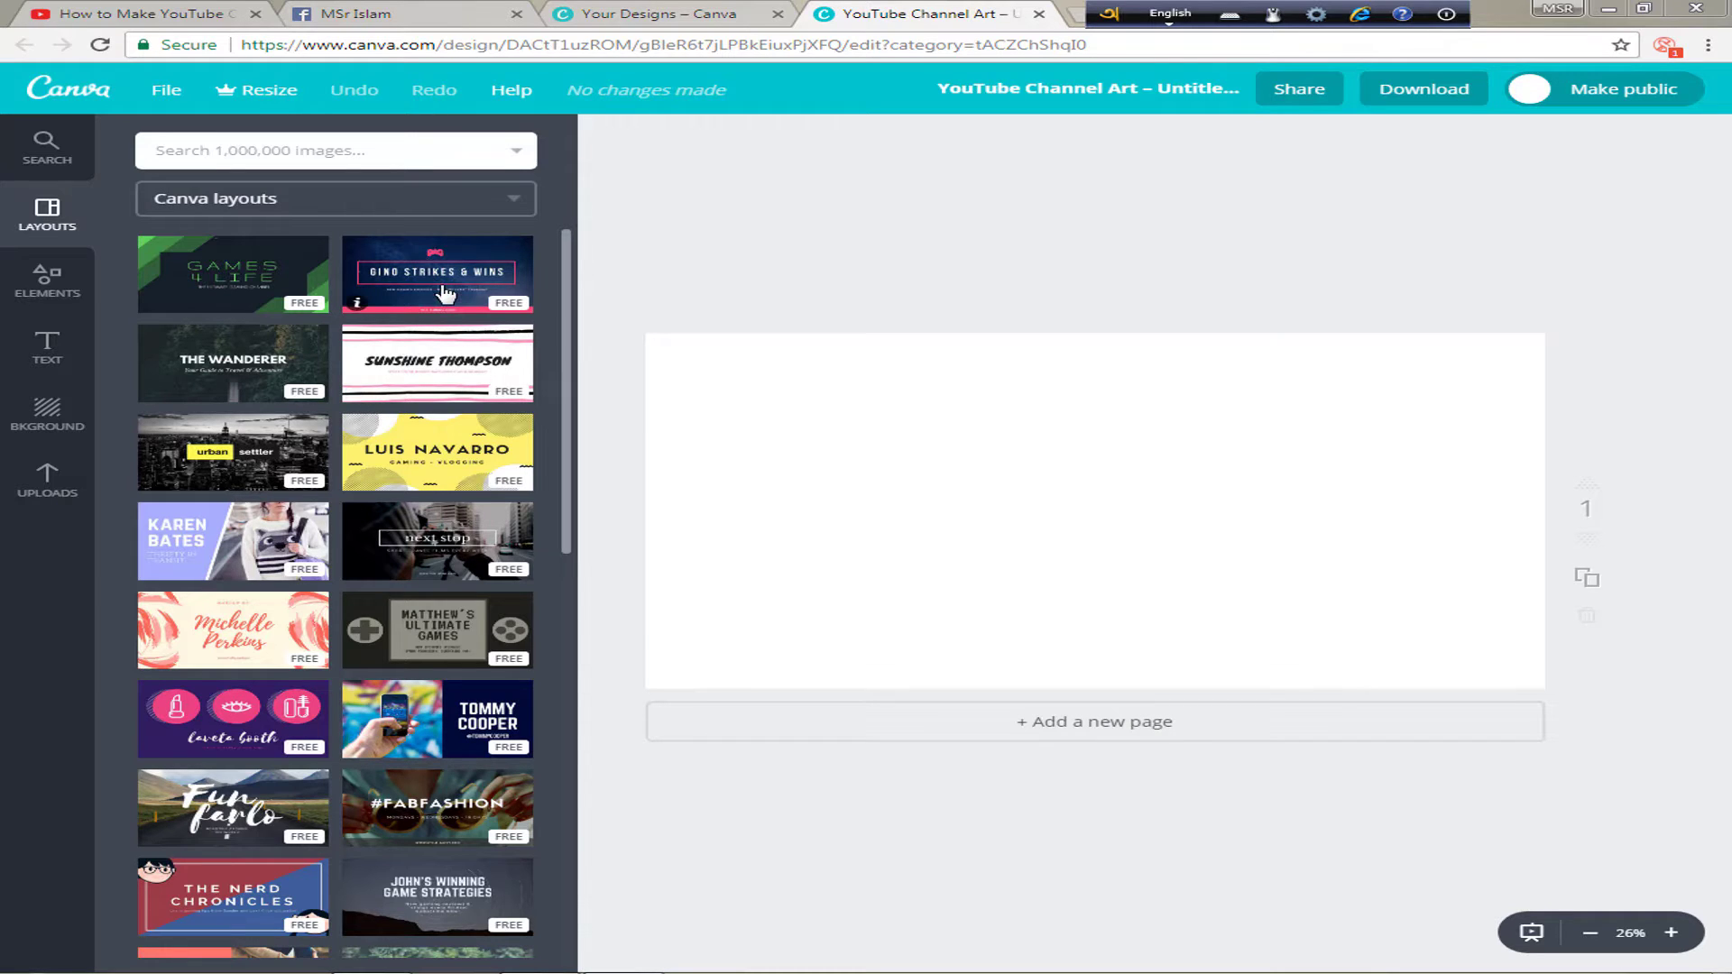
{"action": "left_click_drag", "start_coordinate": [424, 294], "coordinate": [971, 493]}
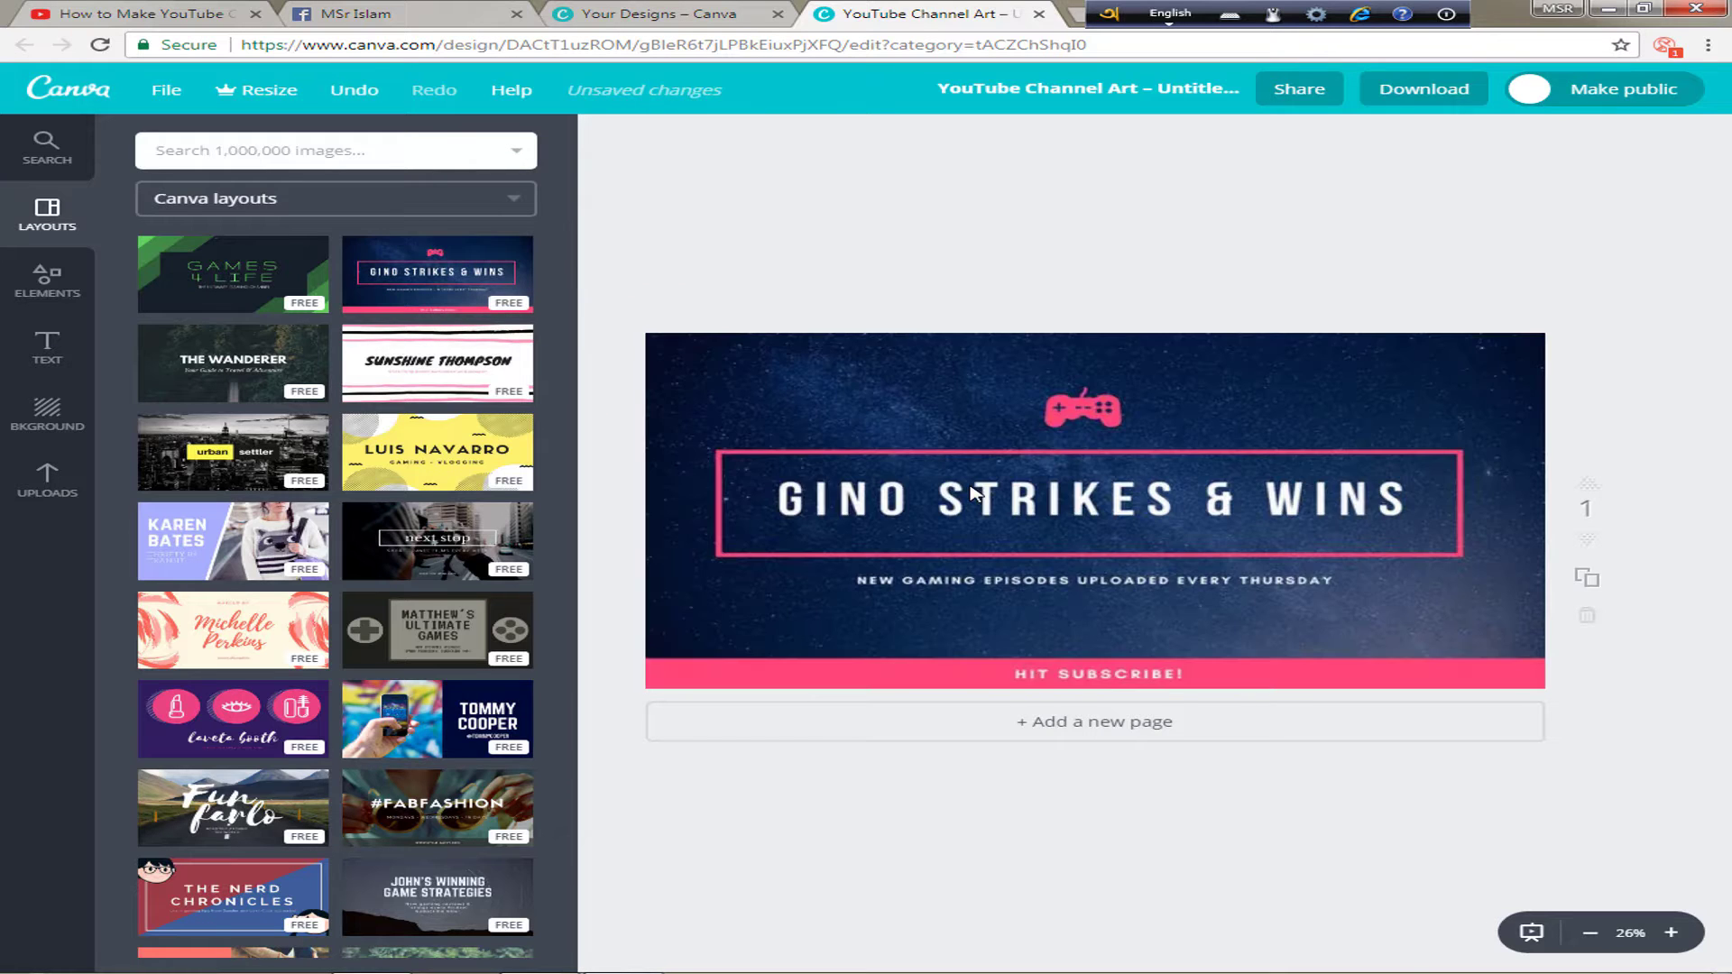
- Replace the headline text inside the pink frame with the channel owner's name
{"action": "left_click", "coordinate": [990, 500]}
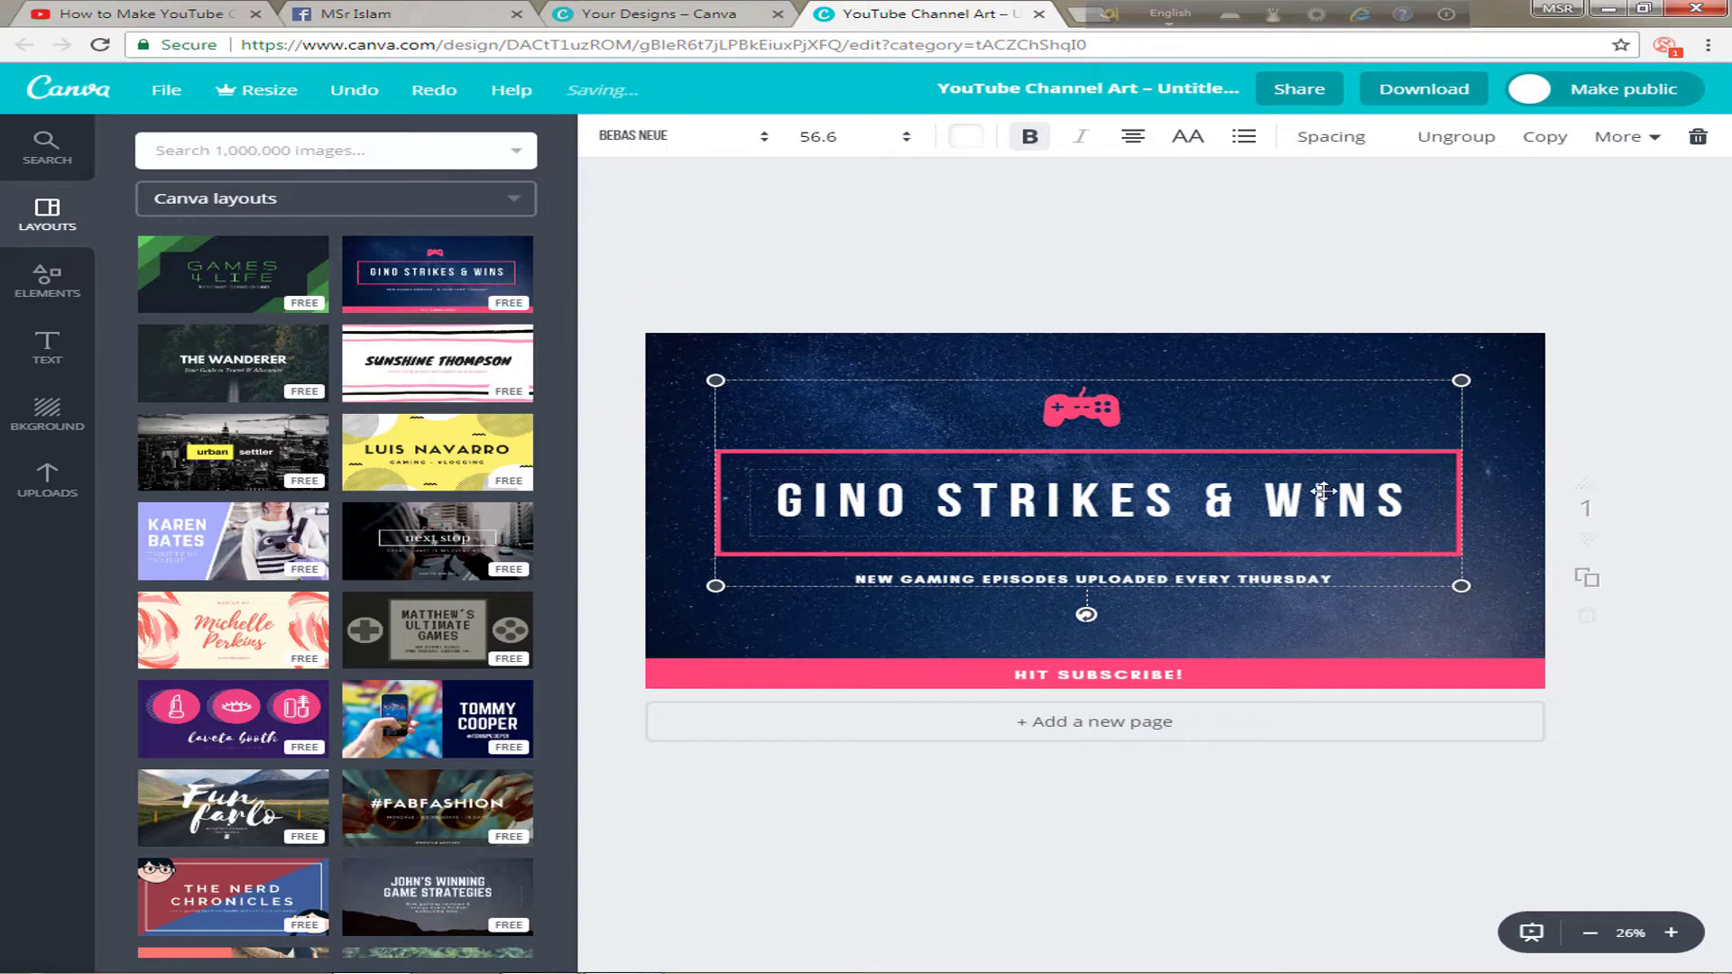
{"action": "left_click", "coordinate": [1396, 499]}
{"action": "key", "text": "BackSpace"}
{"action": "key", "text": "BackSpace"}
{"action": "key", "text": "BackSpace"}
{"action": "key", "text": "BackSpace"}
{"action": "key", "text": "BackSpace"}
{"action": "key", "text": "BackSpace"}
{"action": "key", "text": "BackSpace"}
{"action": "key", "text": "BackSpace"}
{"action": "key", "text": "BackSpace"}
{"action": "key", "text": "BackSpace"}
{"action": "key", "text": "BackSpace"}
{"action": "key", "text": "BackSpace"}
{"action": "key", "text": "BackSpace"}
{"action": "key", "text": "BackSpace"}
{"action": "key", "text": "BackSpace"}
{"action": "key", "text": "BackSpace"}
{"action": "key", "text": "BackSpace"}
{"action": "key", "text": "BackSpace"}
{"action": "key", "text": "BackSpace"}
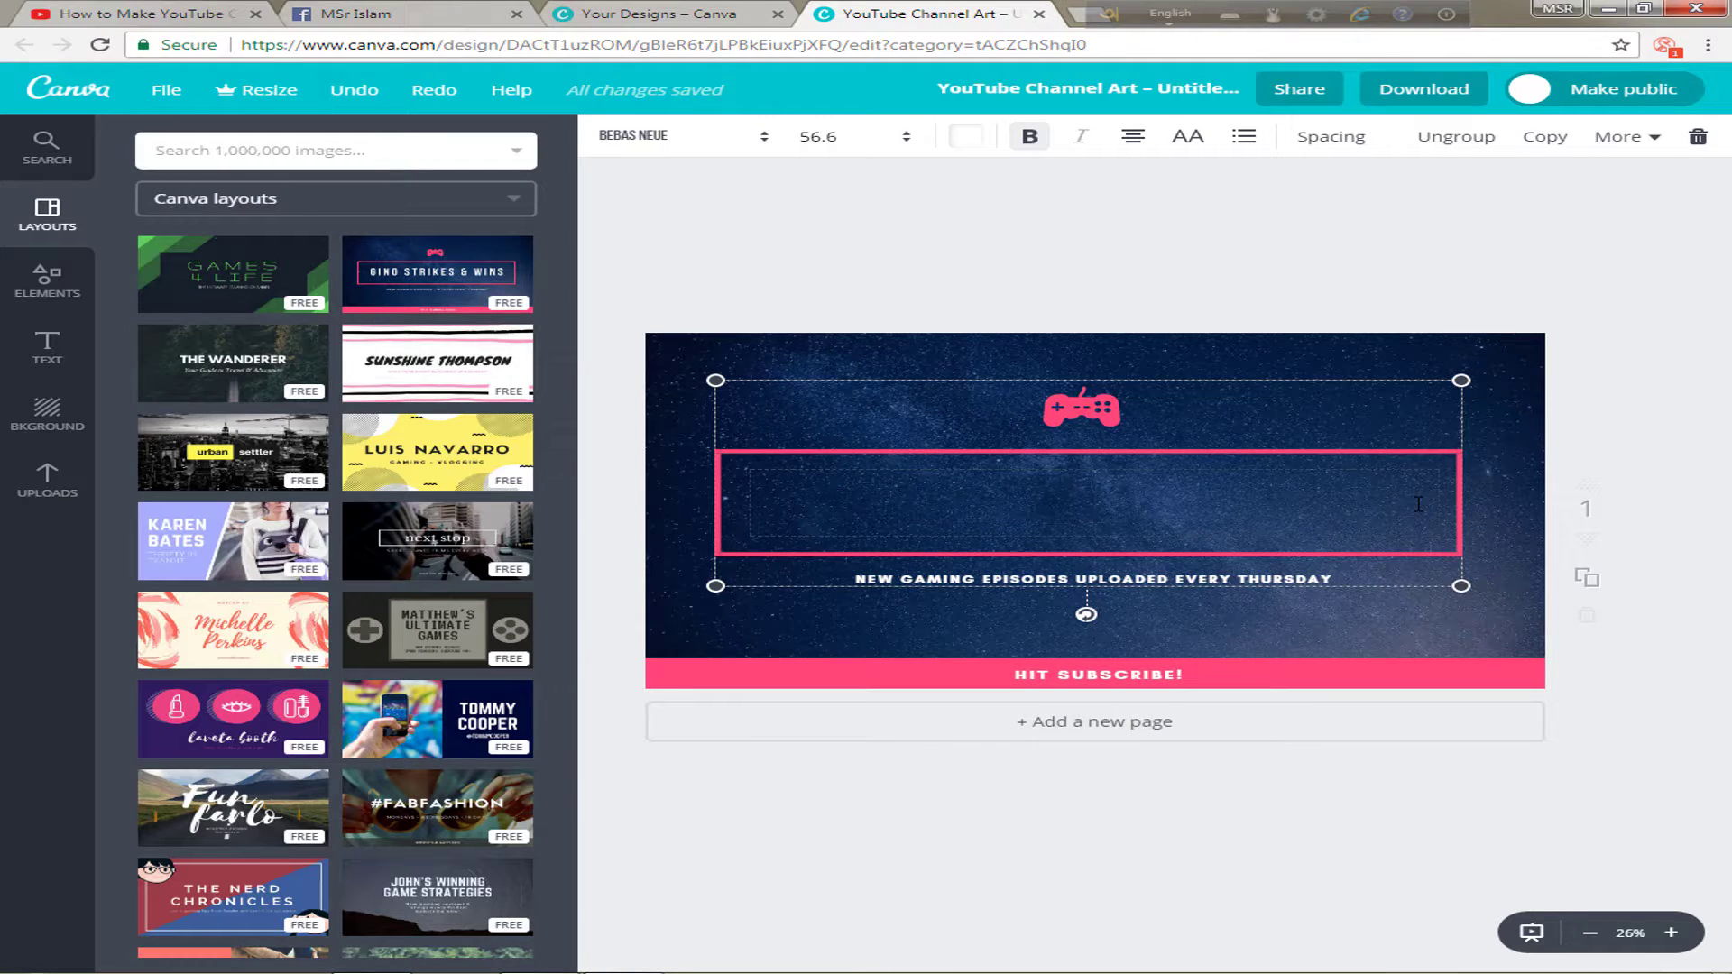
{"action": "type", "text": "MSR"}
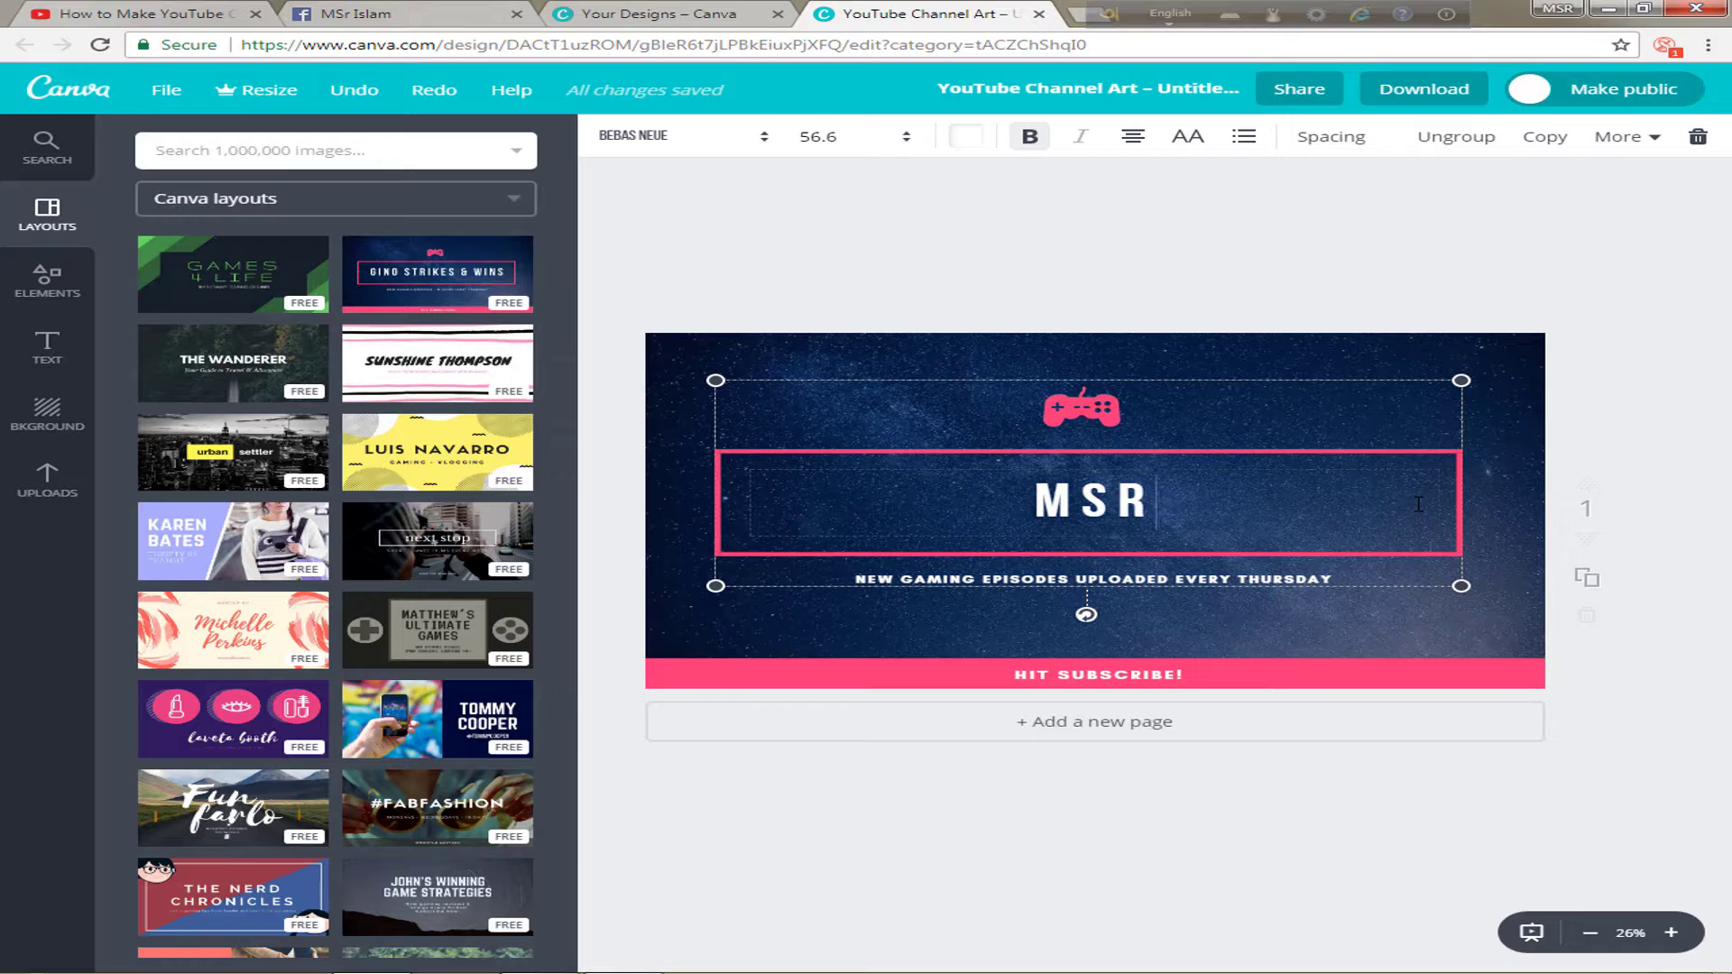
{"action": "type", "text": " ISLAM,"}
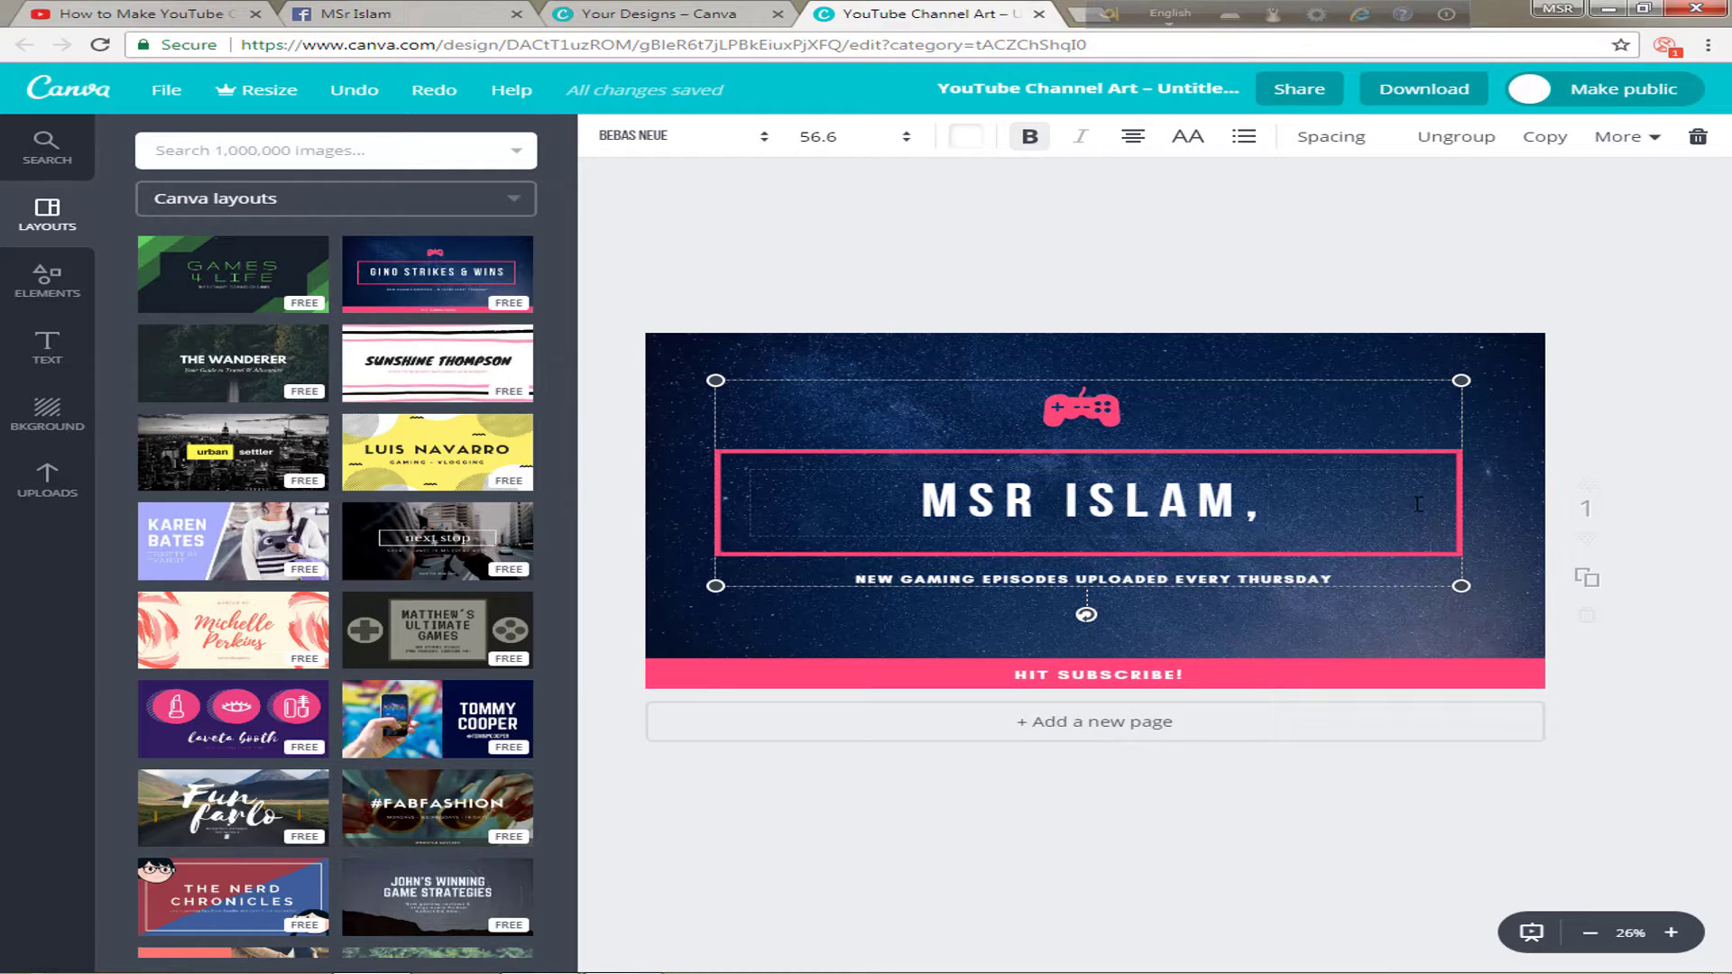
{"action": "key", "text": "BackSpace"}
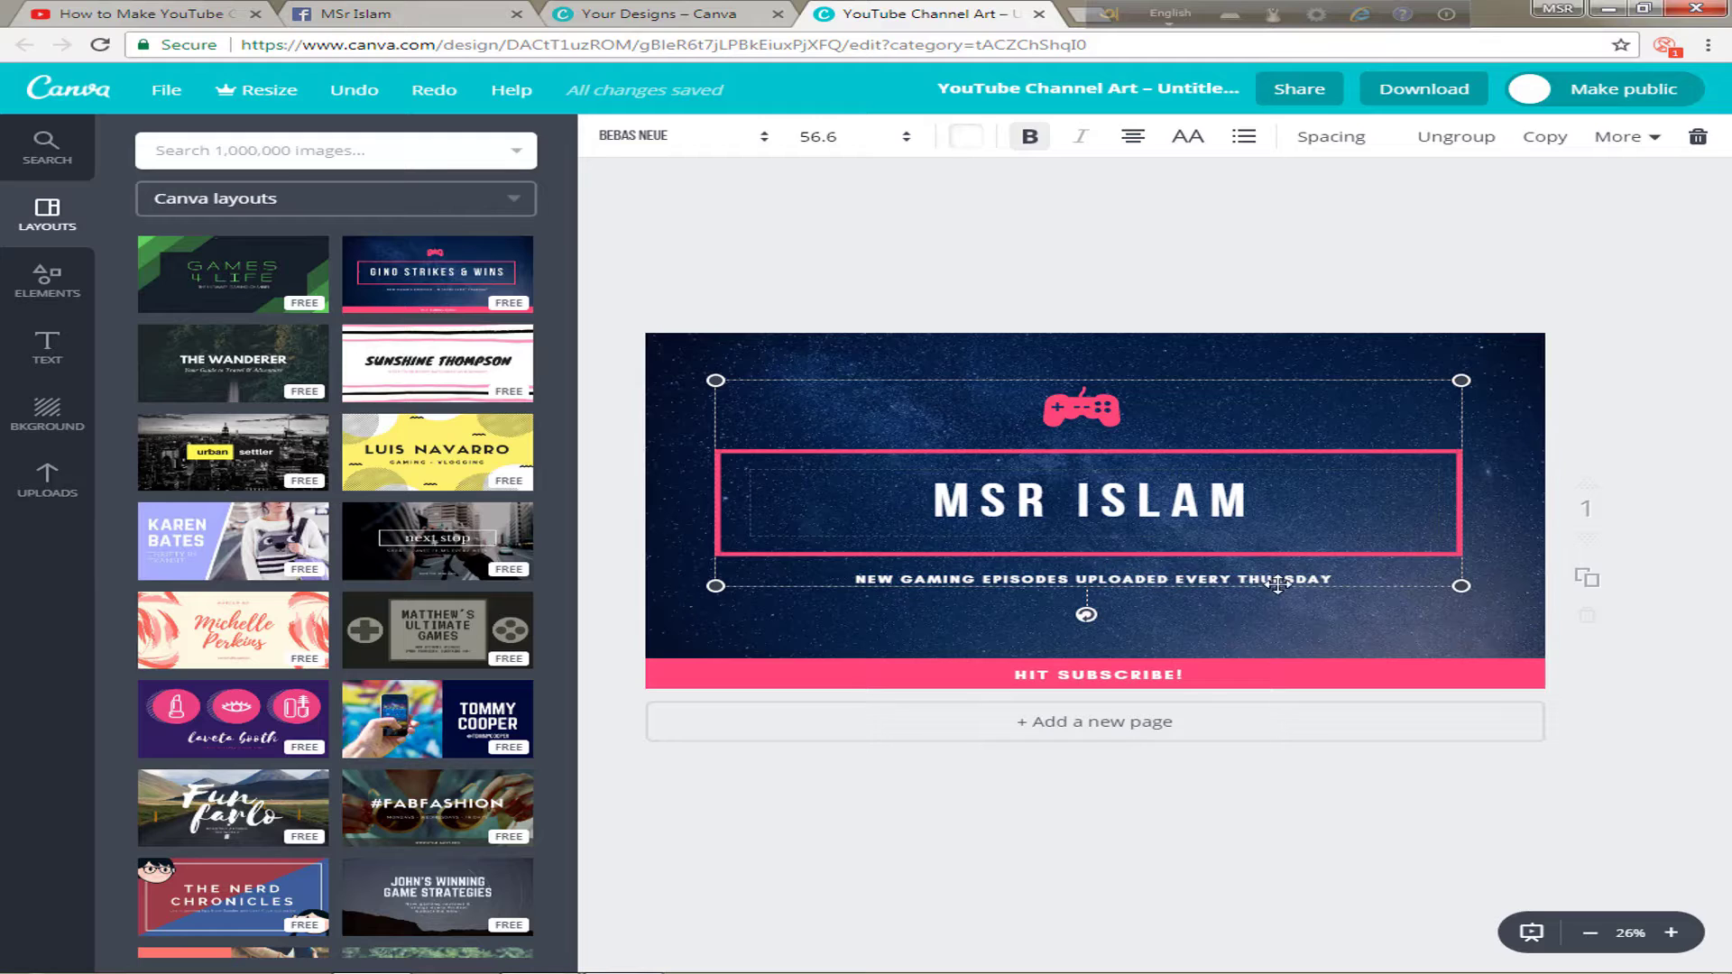
{"action": "double_click", "coordinate": [1325, 579]}
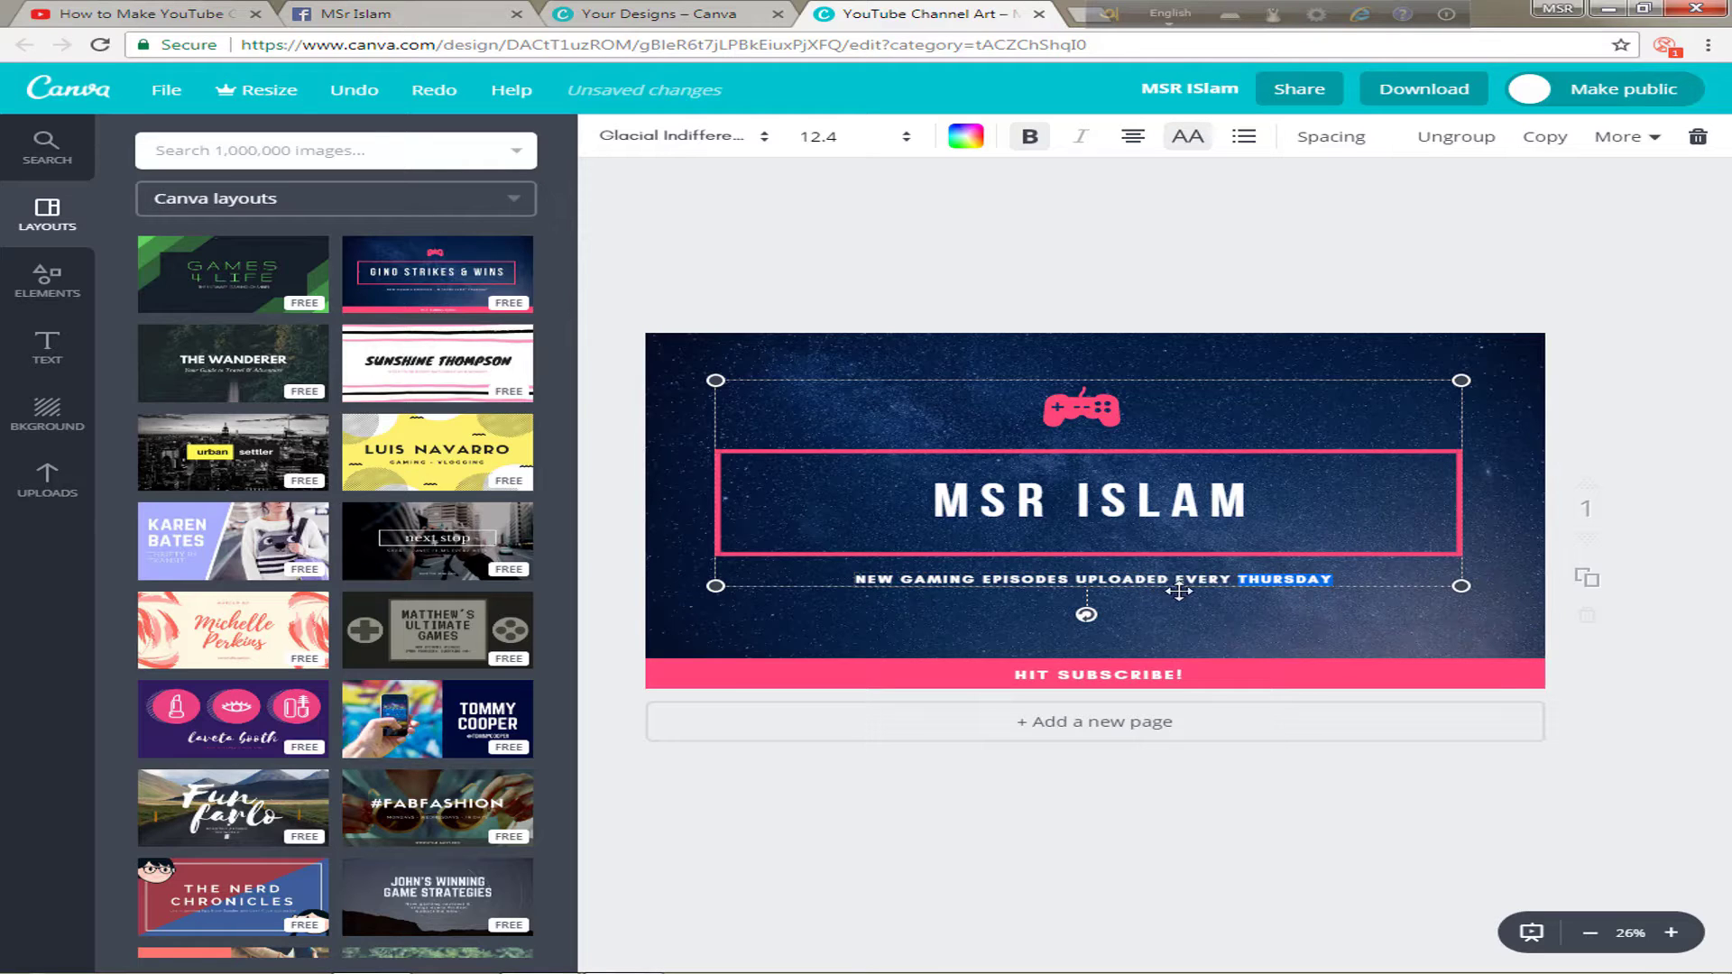
{"action": "left_click", "coordinate": [1345, 582]}
{"action": "double_click", "coordinate": [1285, 580]}
{"action": "double_click", "coordinate": [1287, 580]}
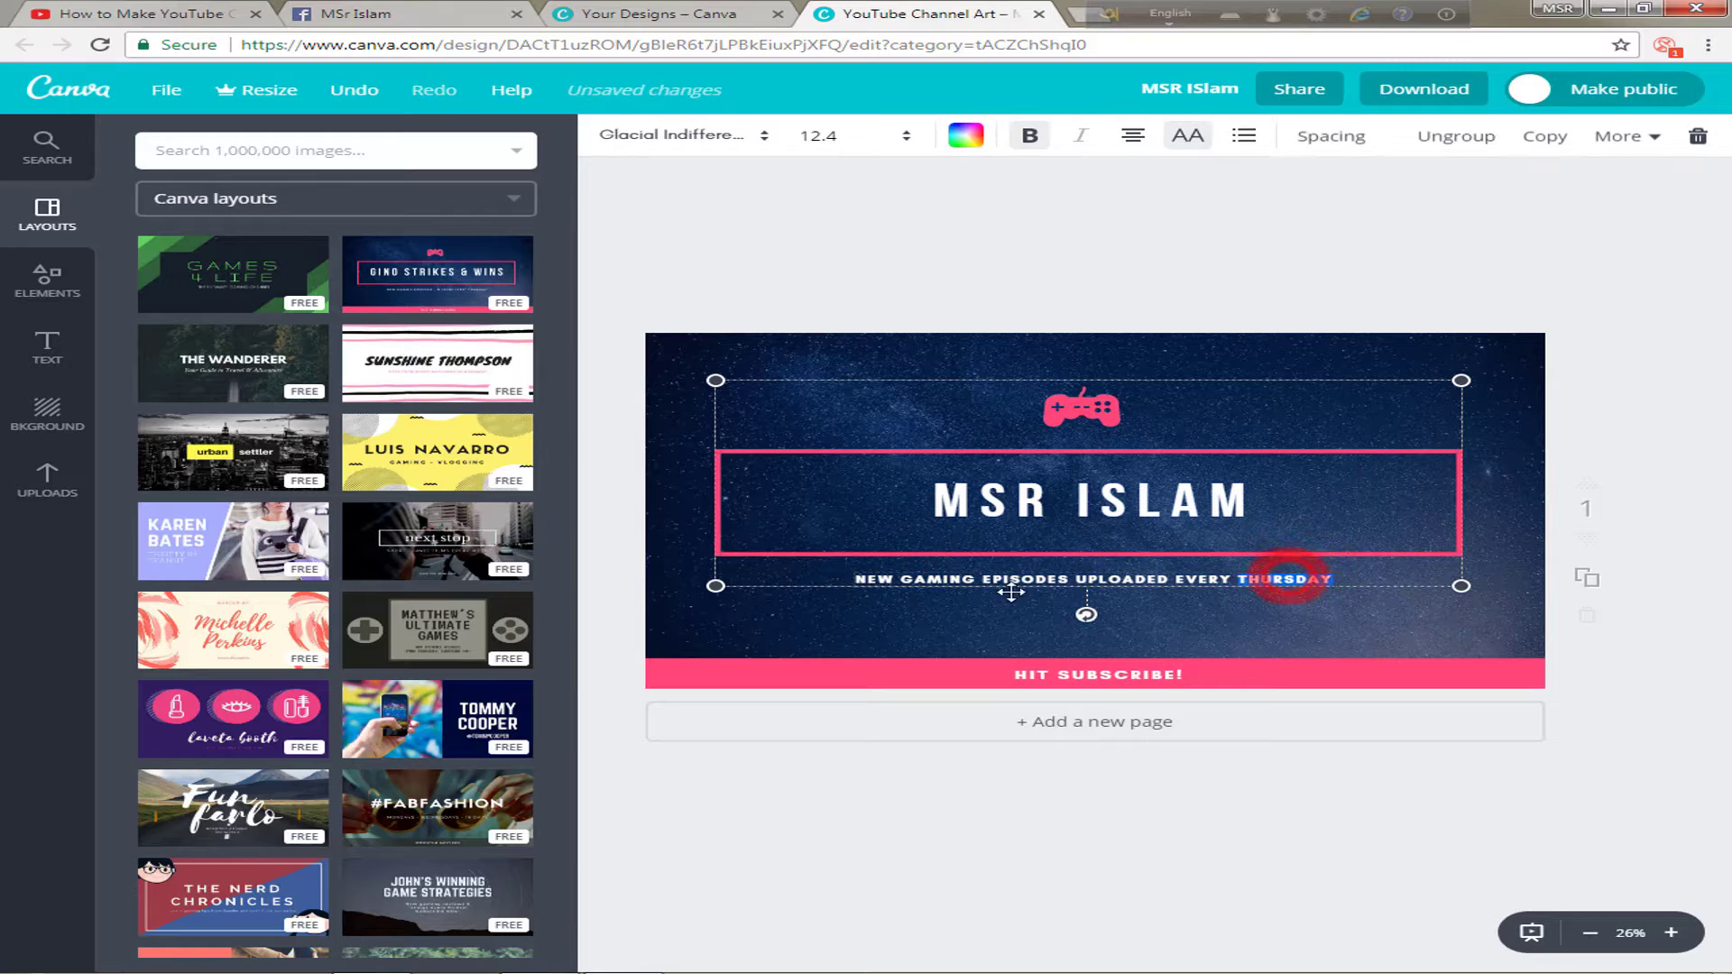
{"action": "double_click", "coordinate": [874, 580]}
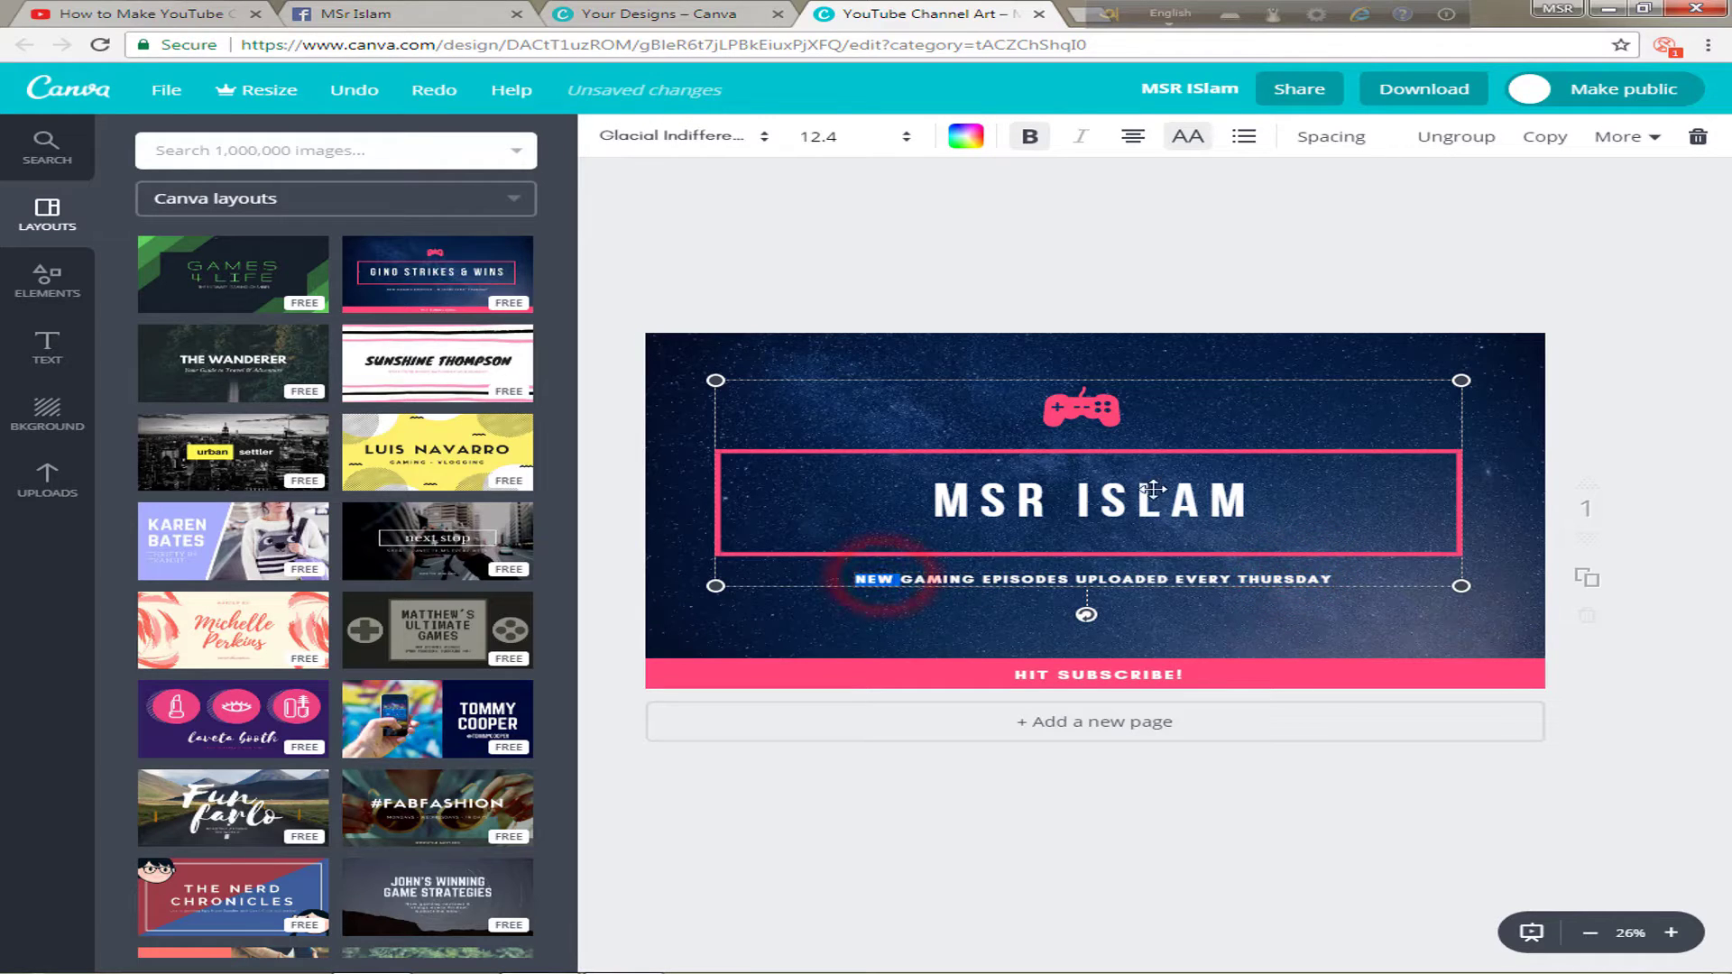
- Colour the second word of the headline green using the default palette
{"action": "double_click", "coordinate": [1209, 495]}
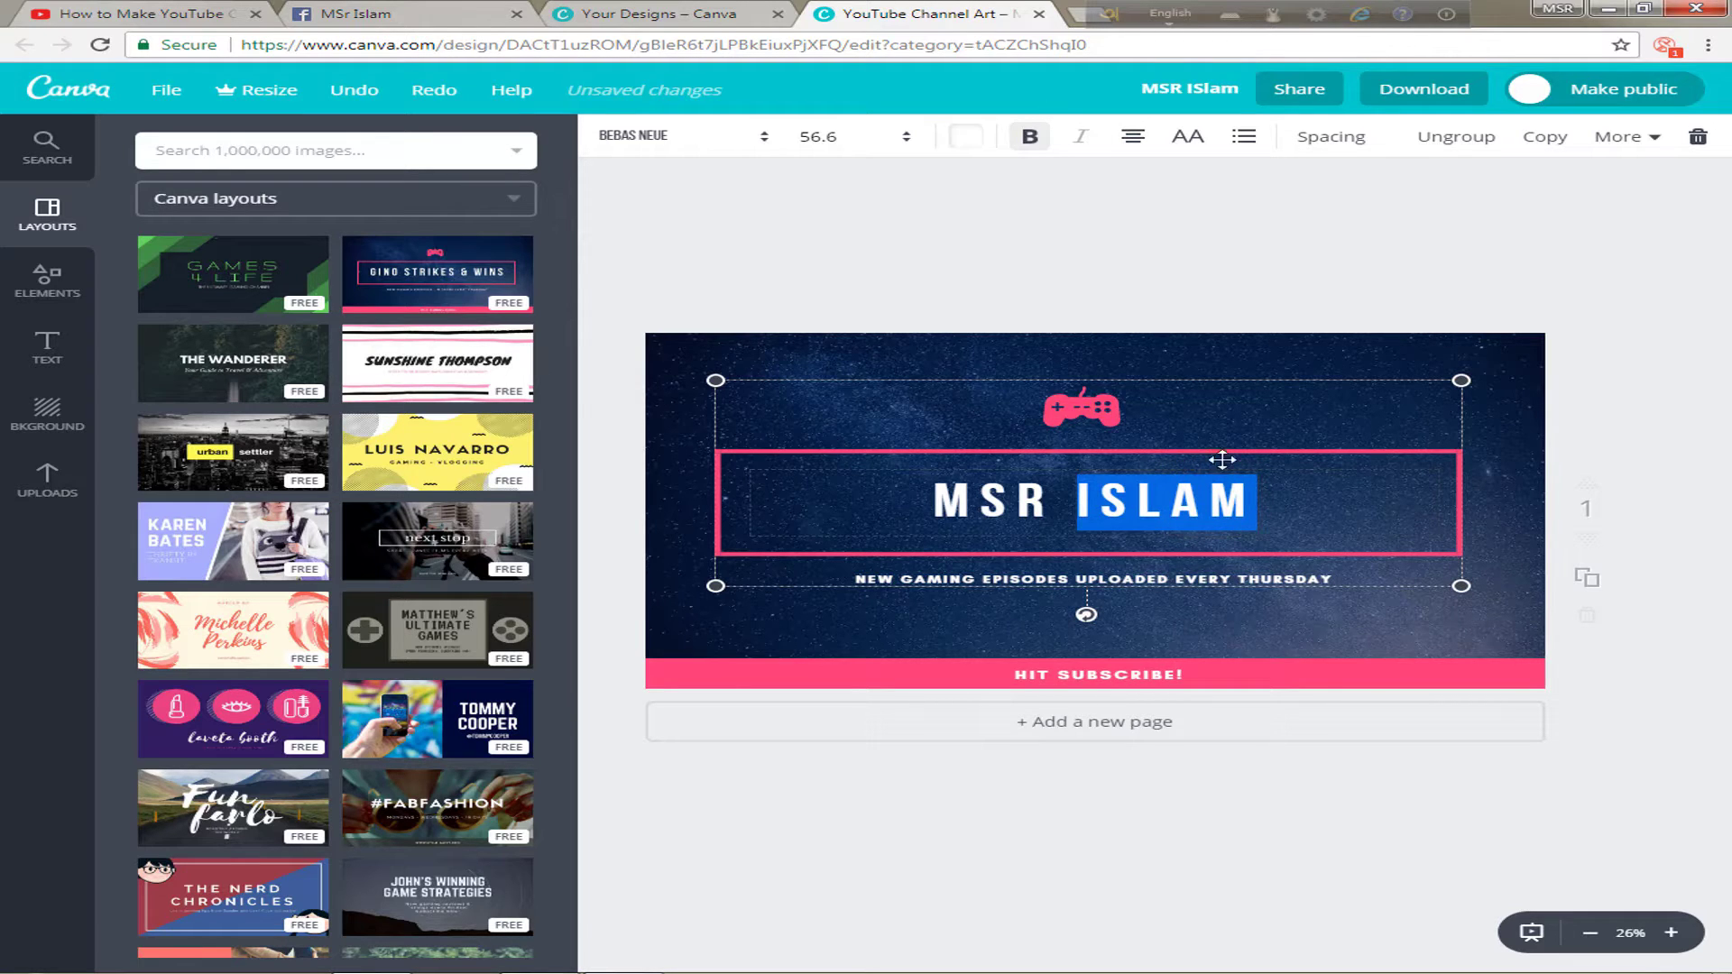
{"action": "left_click", "coordinate": [1231, 504]}
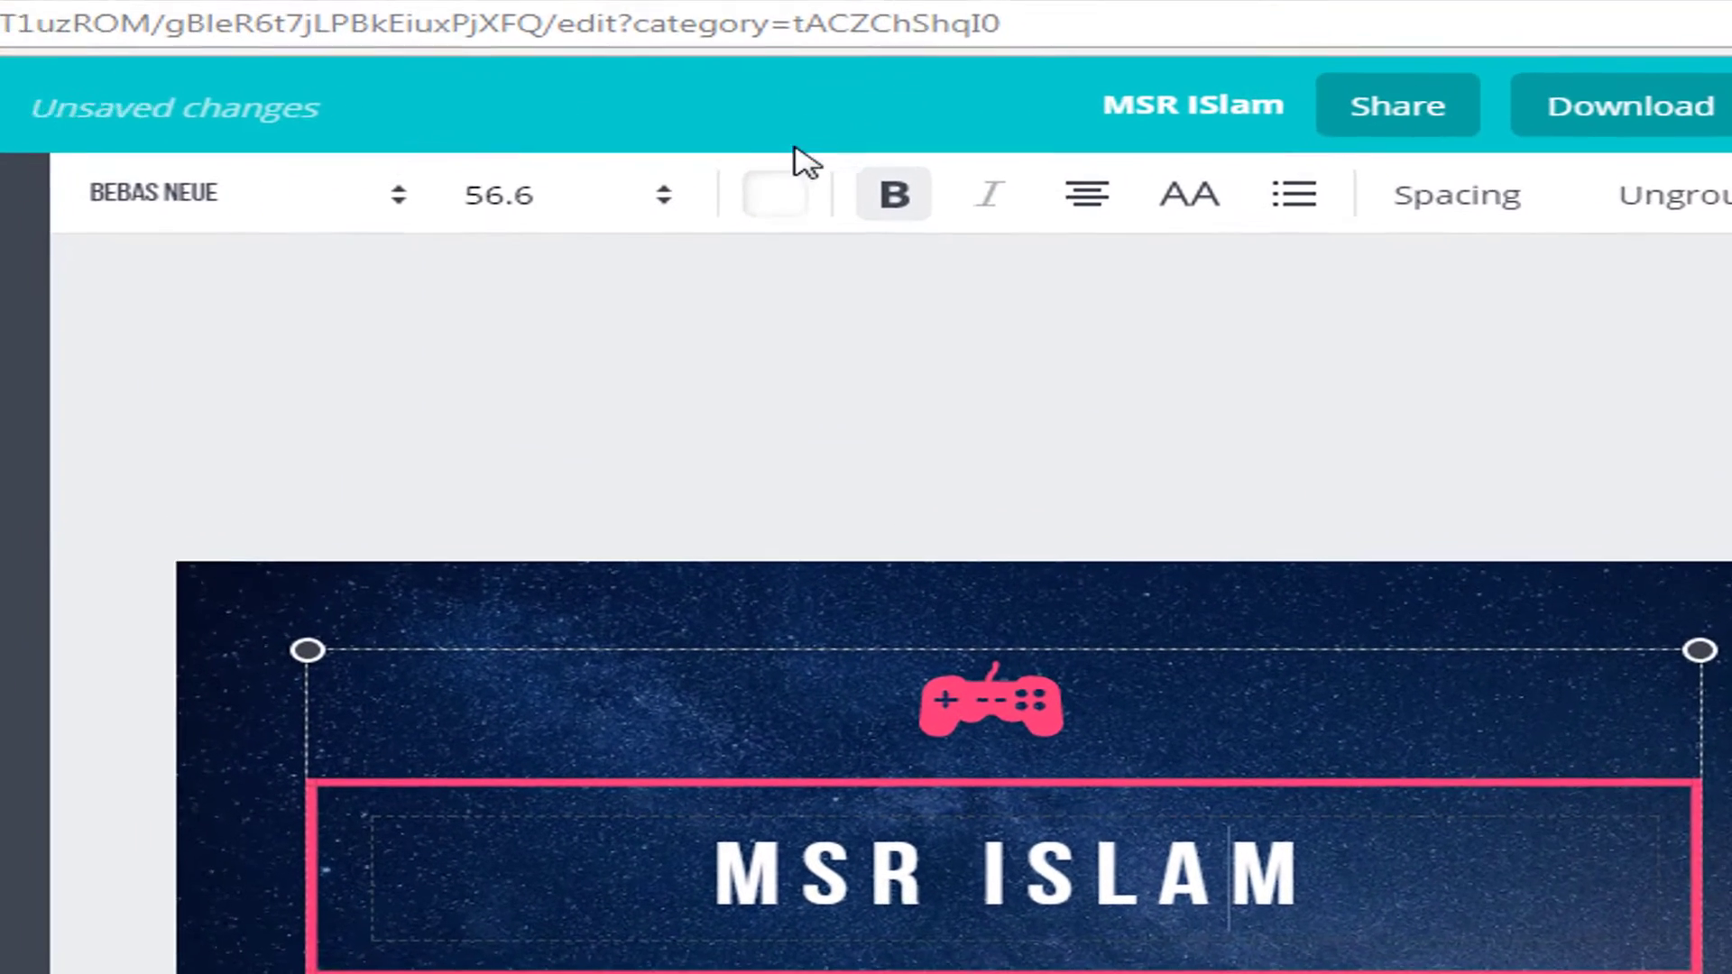
{"action": "double_click", "coordinate": [1145, 934]}
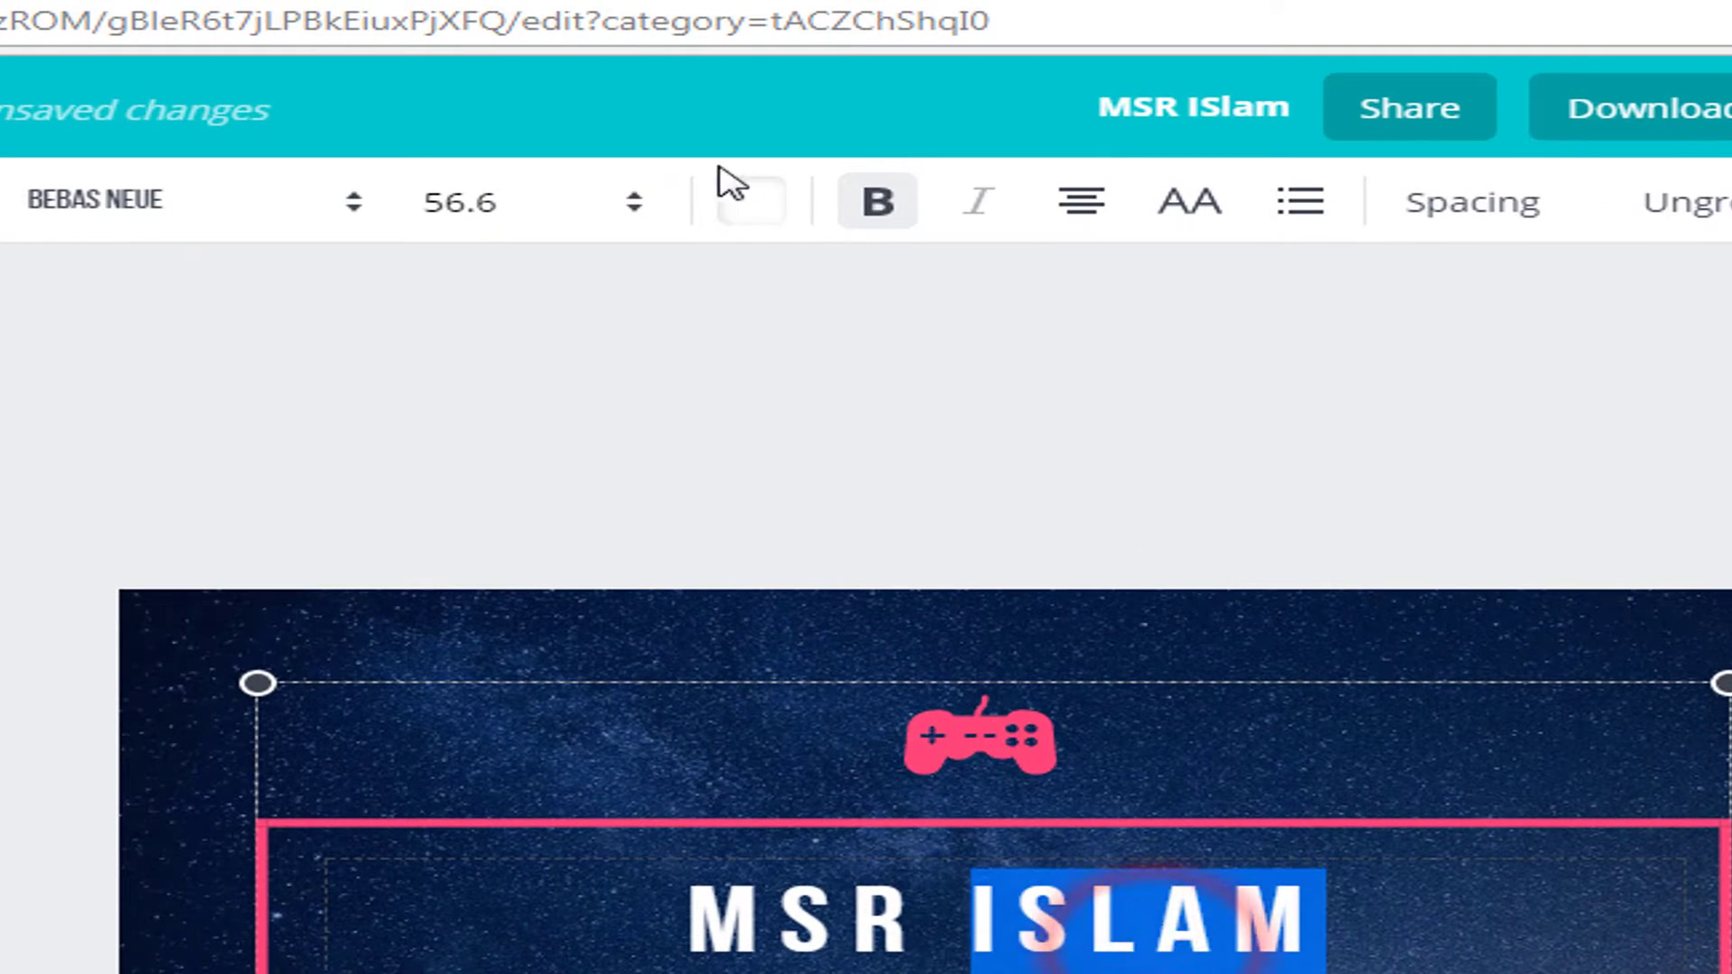
{"action": "left_click", "coordinate": [740, 206]}
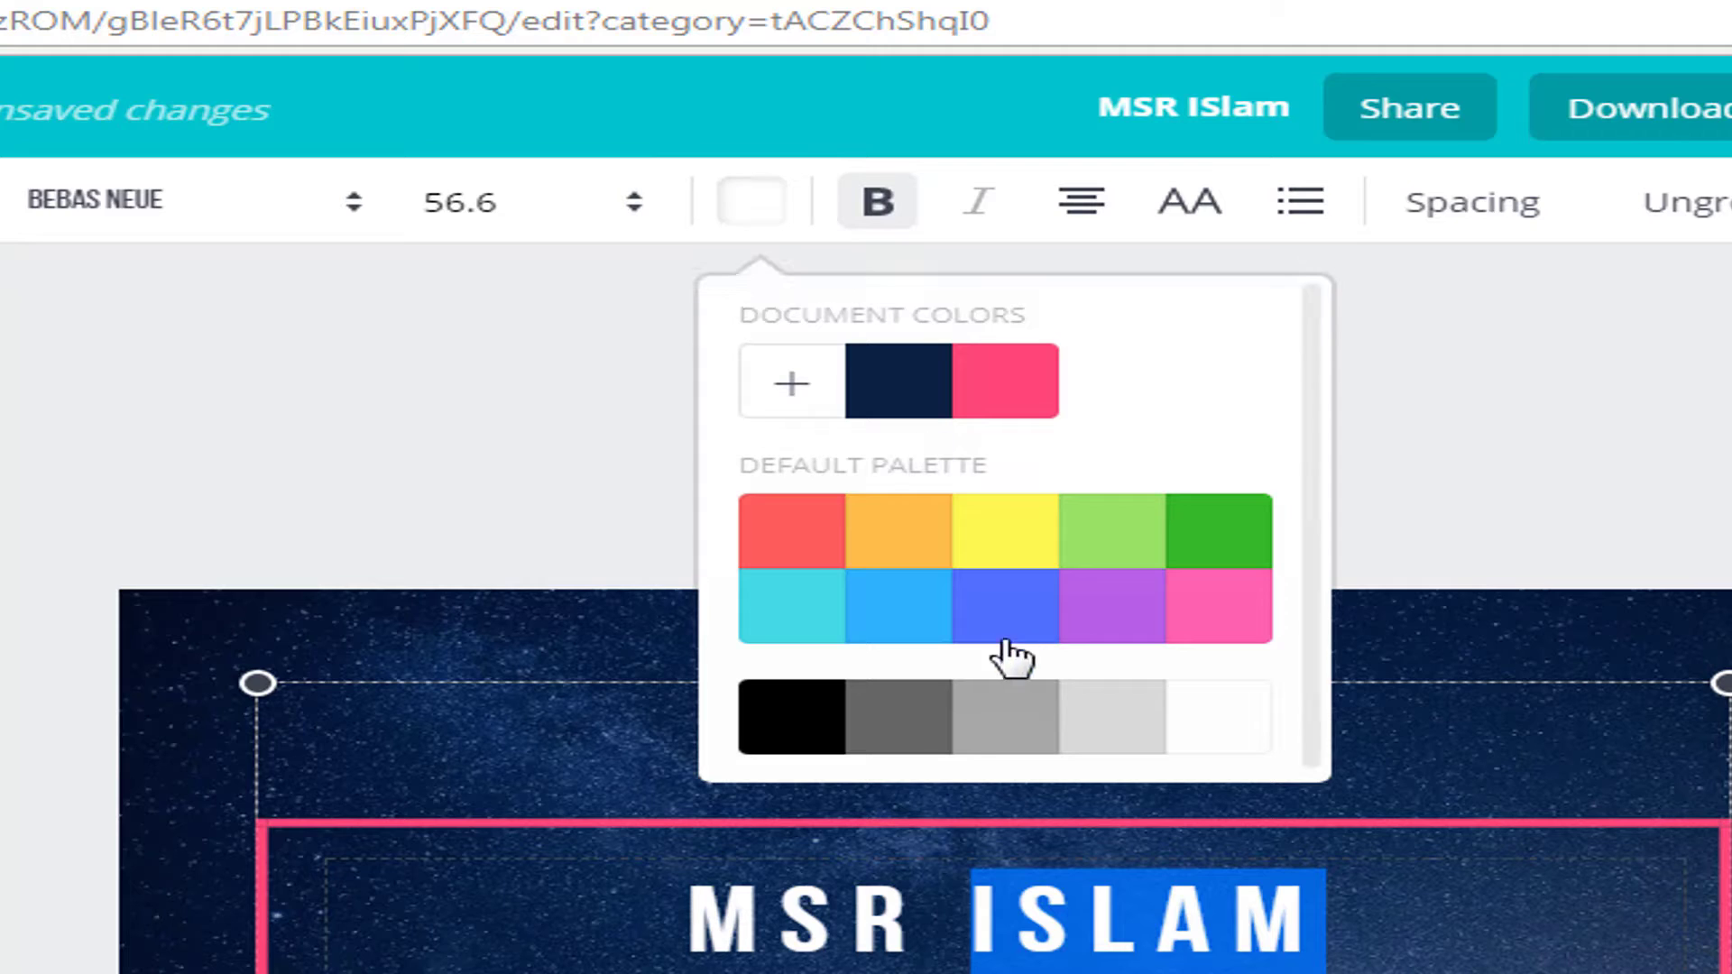
{"action": "left_click", "coordinate": [992, 541]}
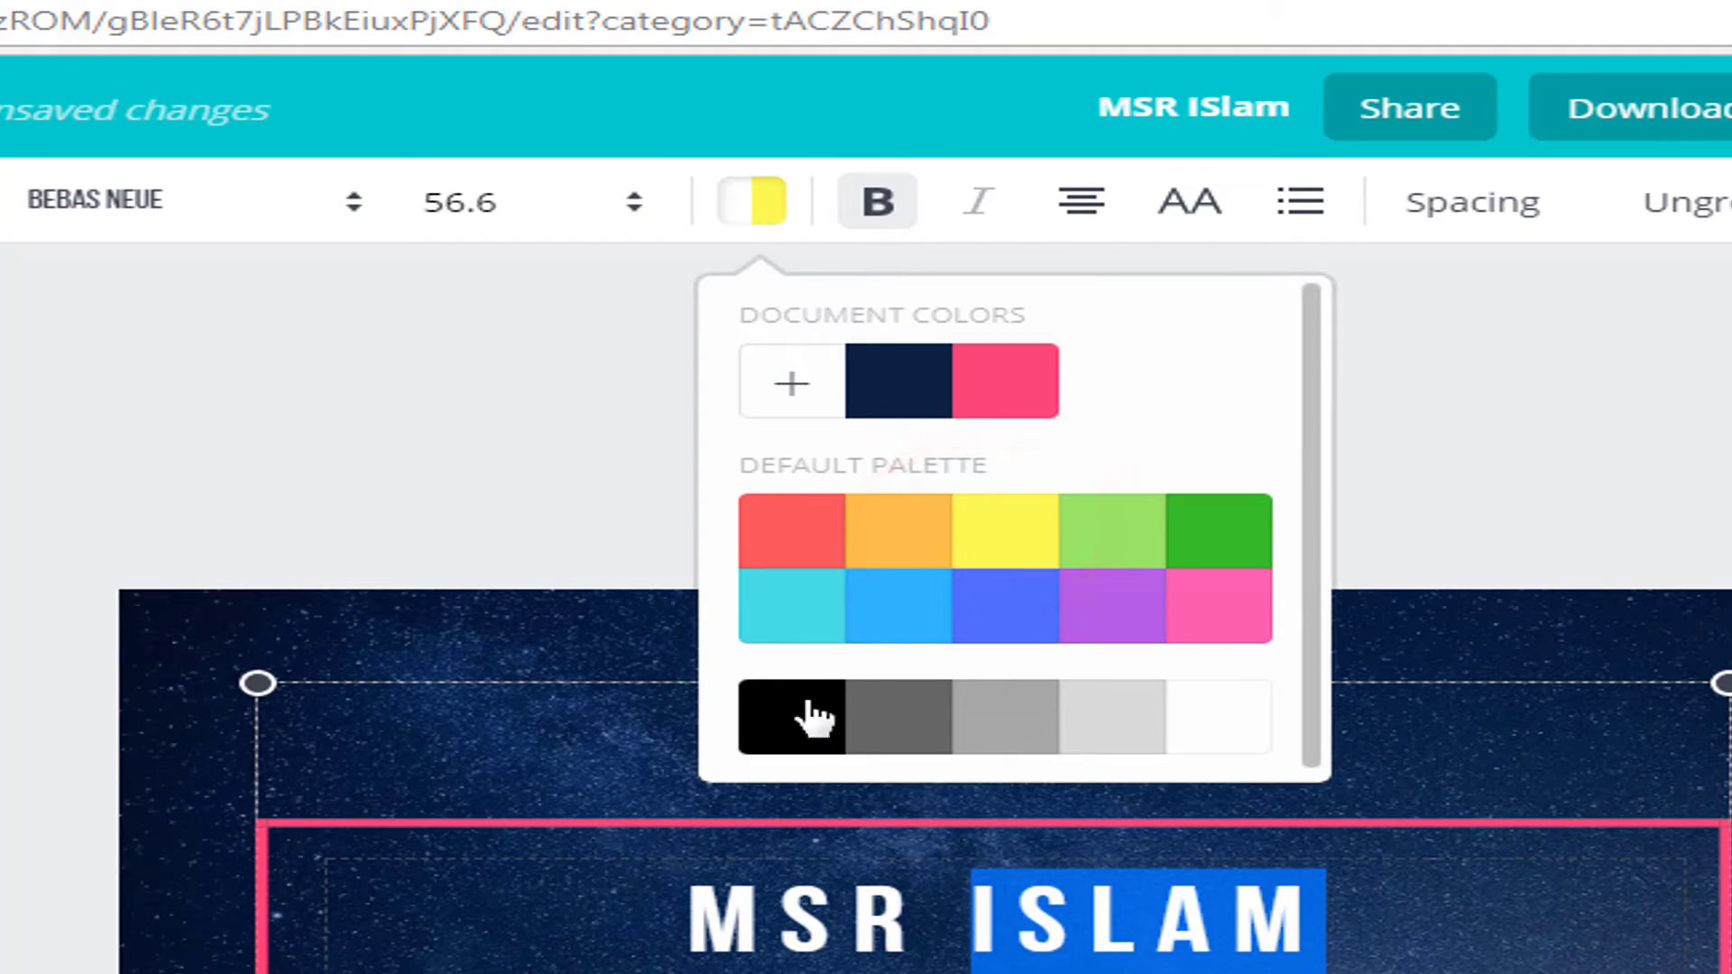
{"action": "left_click", "coordinate": [1234, 551]}
{"action": "left_click", "coordinate": [1275, 916]}
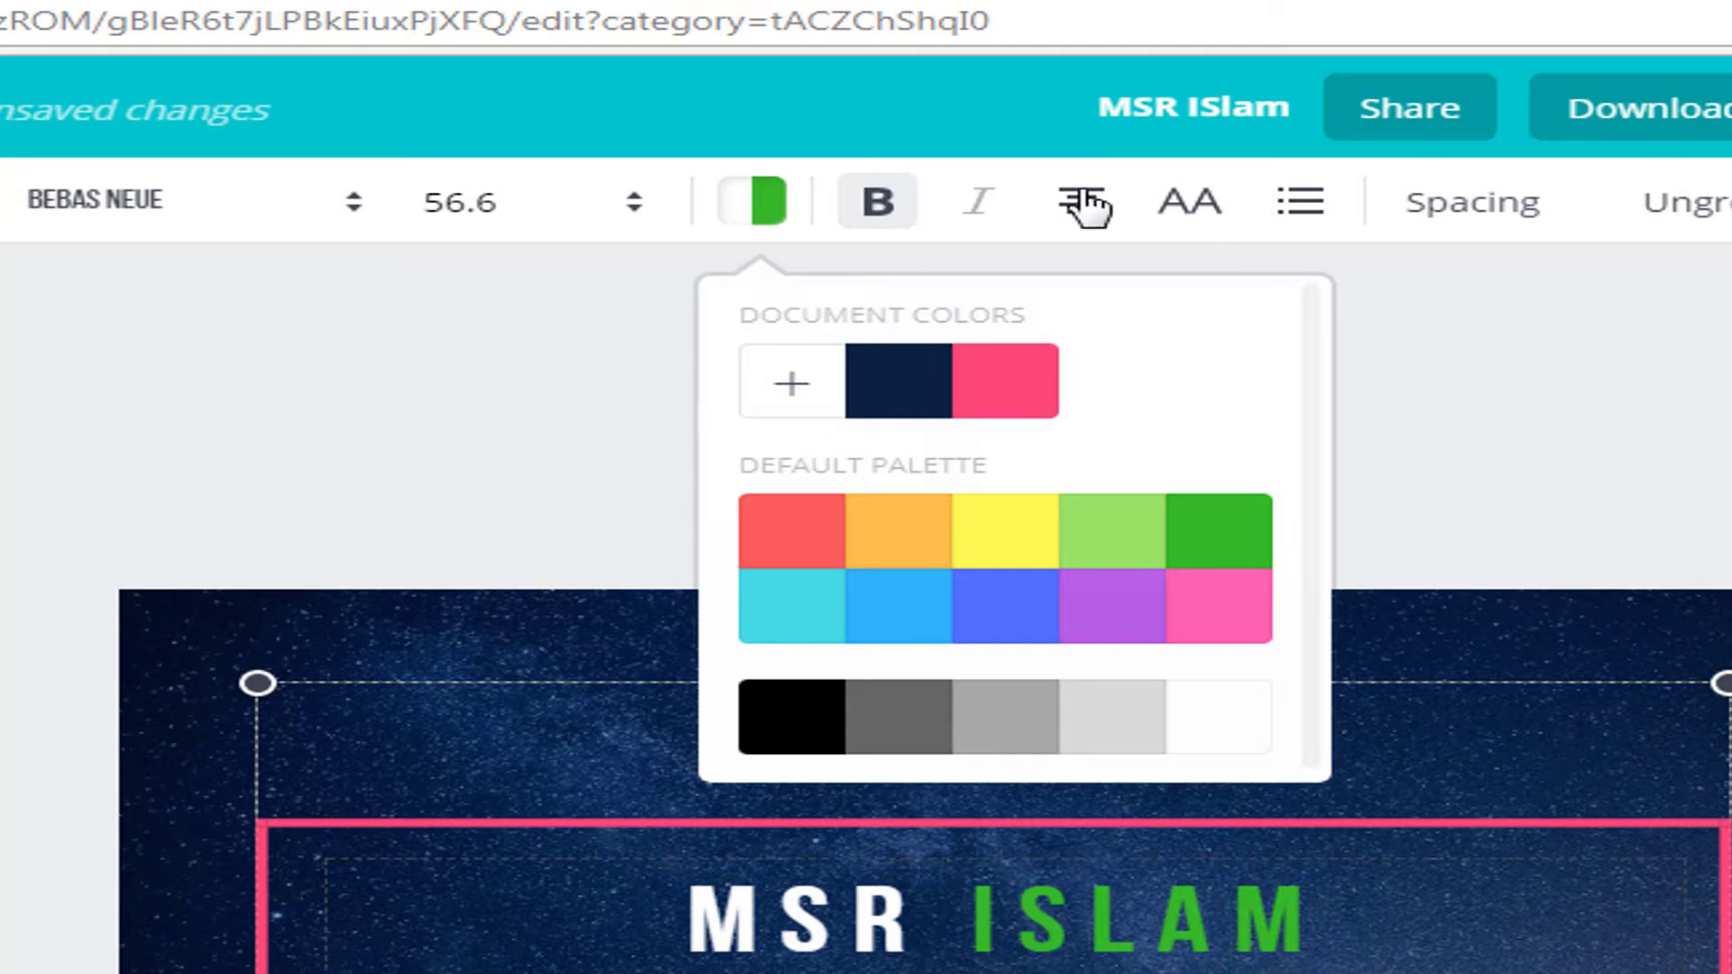
{"action": "left_click", "coordinate": [784, 206]}
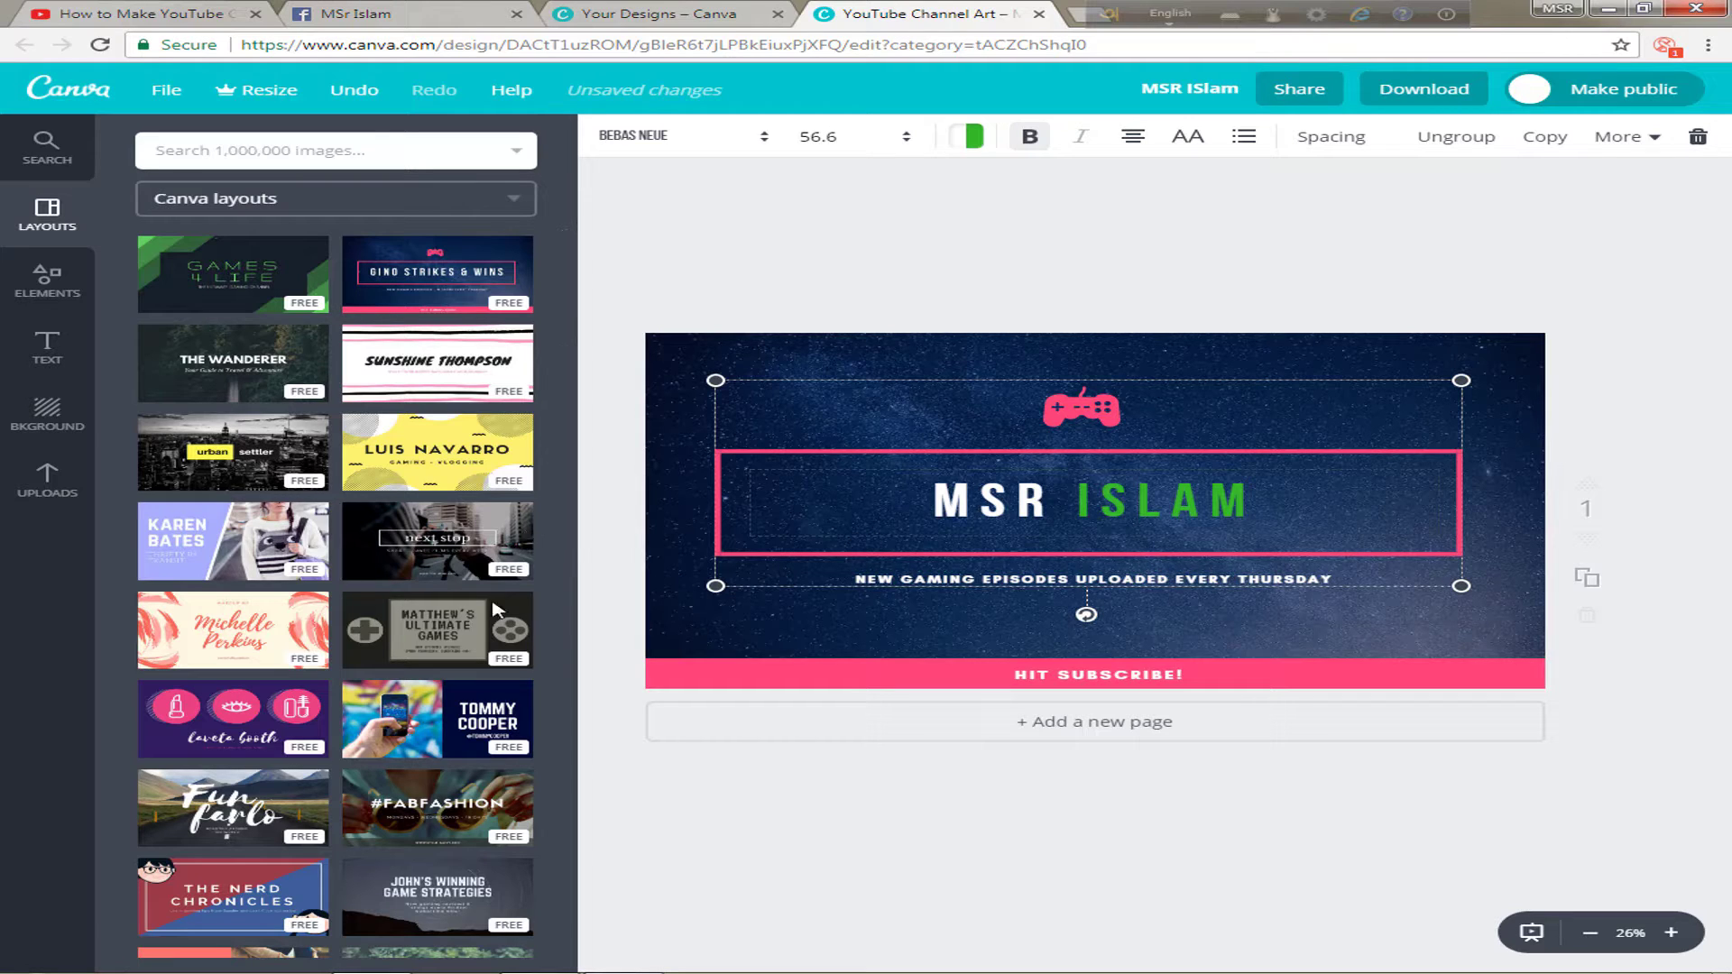
- Add the "welcome little one!" text preset inside the pink frame, beside the headline's first word, and tilt it counterclockwise
{"action": "left_click", "coordinate": [25, 341]}
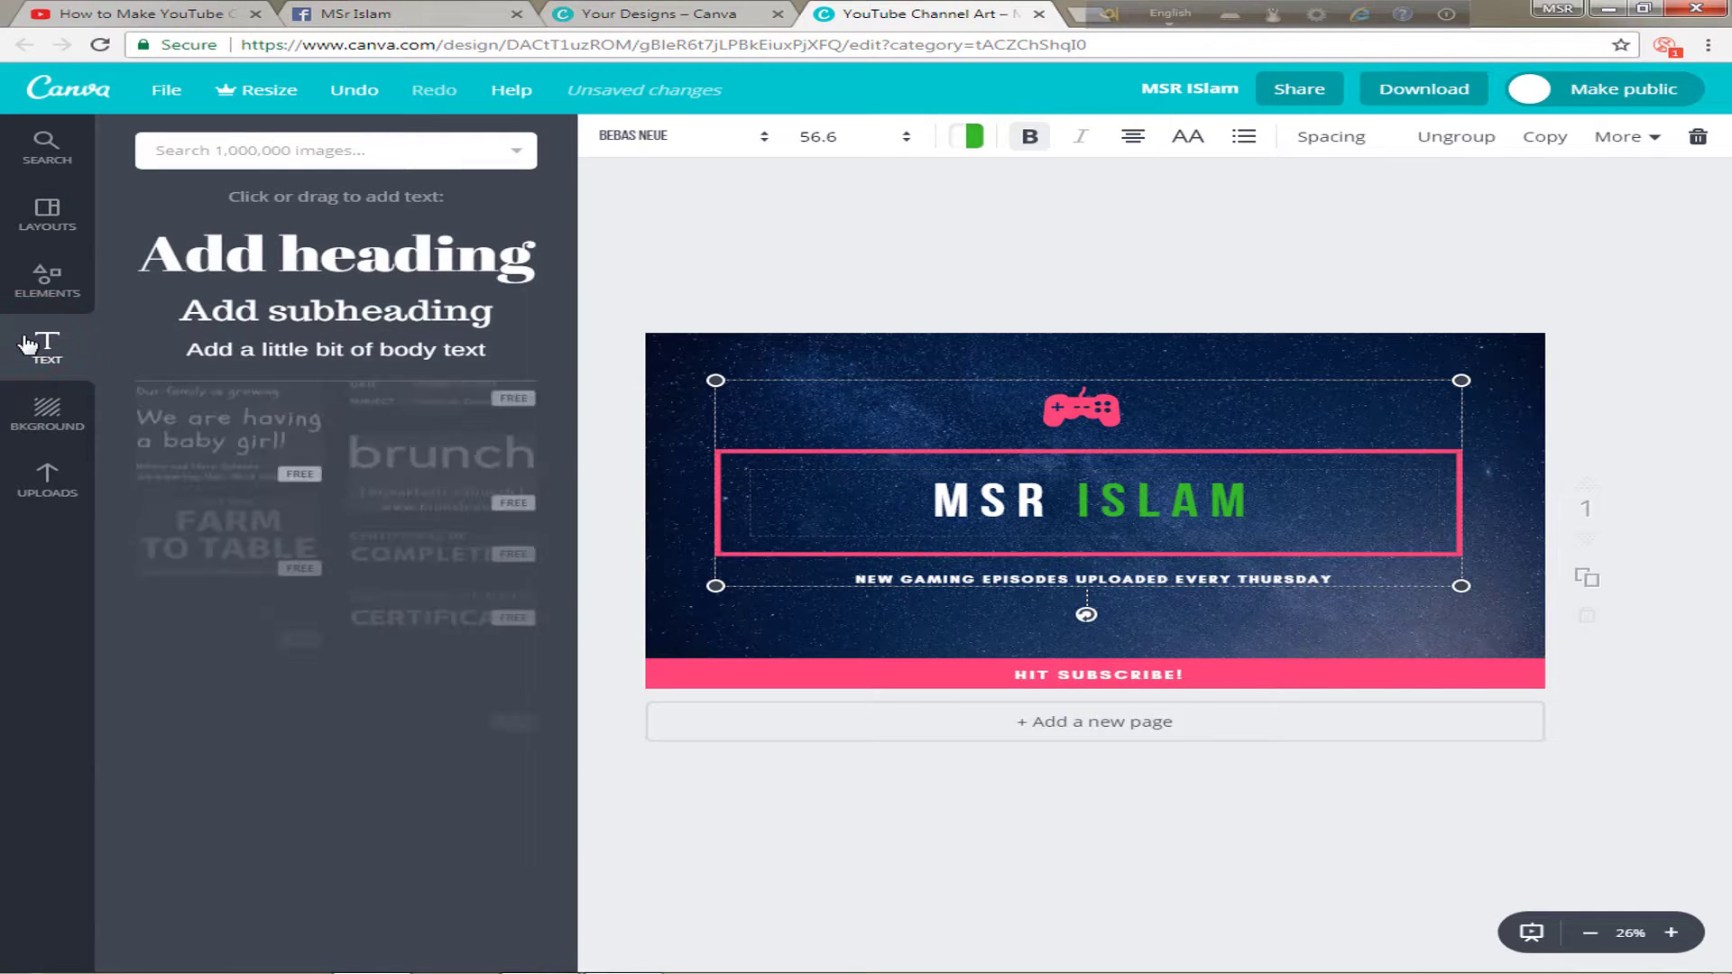
{"action": "scroll", "coordinate": [499, 619], "scroll_direction": "down", "scroll_amount": 10}
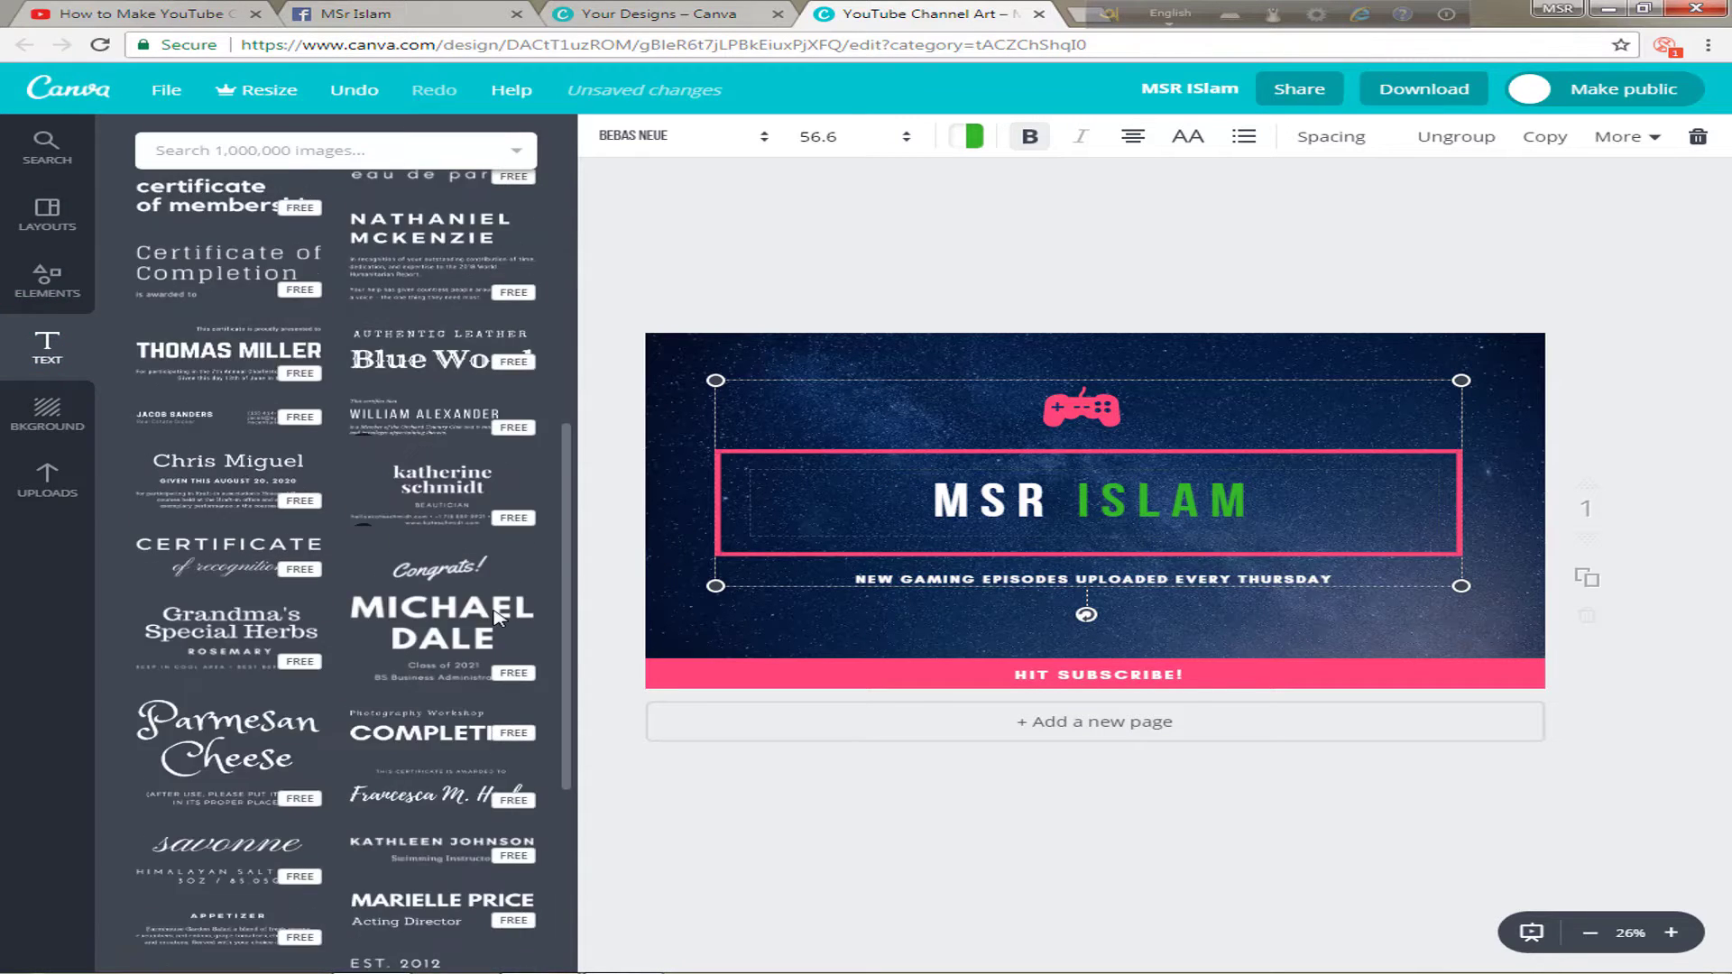
{"action": "scroll", "coordinate": [499, 614], "scroll_direction": "down", "scroll_amount": 8}
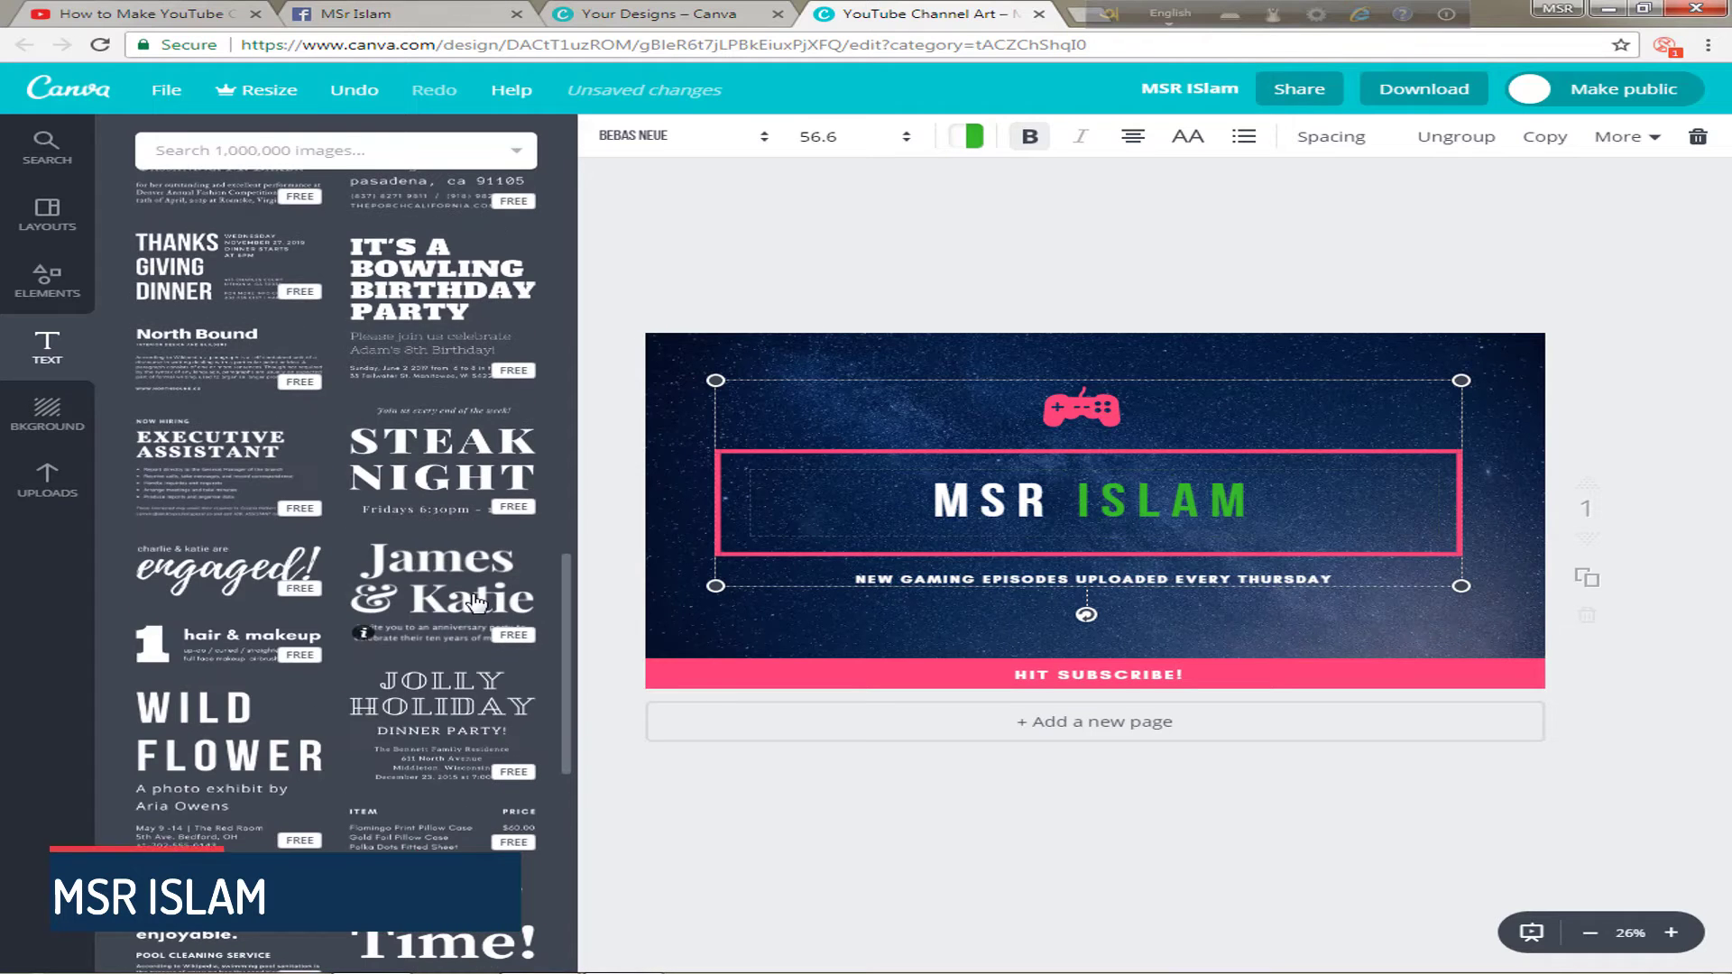
{"action": "scroll", "coordinate": [479, 603], "scroll_direction": "up", "scroll_amount": 1}
{"action": "scroll", "coordinate": [477, 601], "scroll_direction": "down", "scroll_amount": 5}
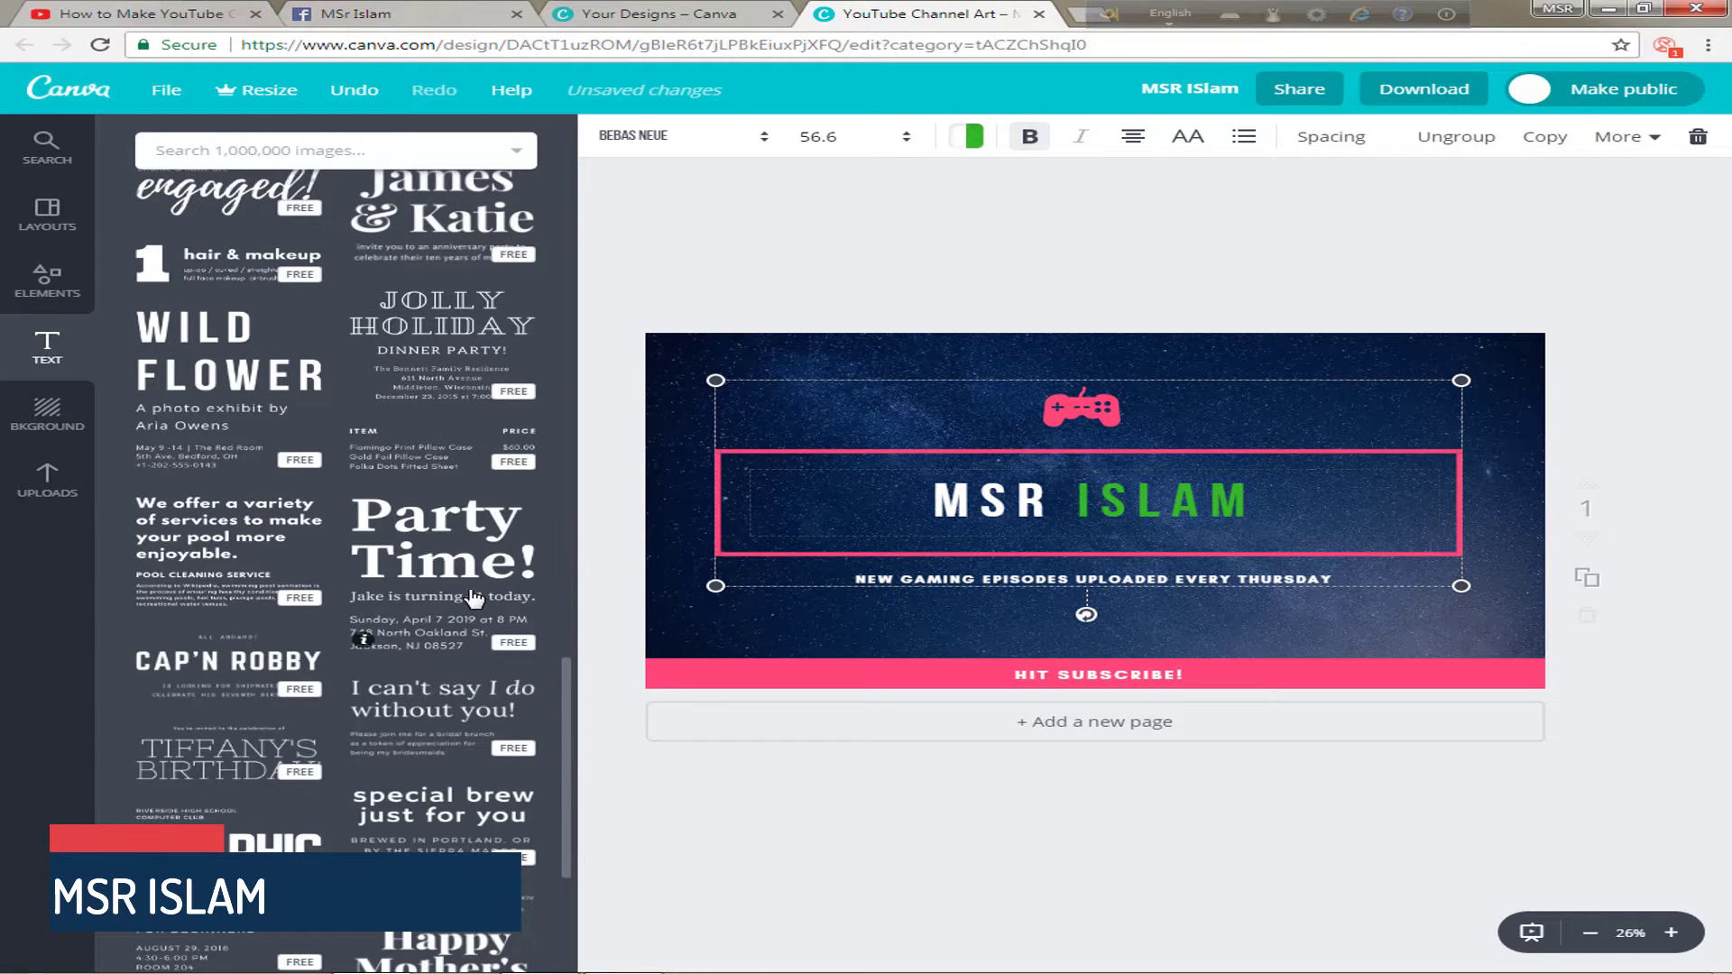
{"action": "scroll", "coordinate": [360, 677], "scroll_direction": "down", "scroll_amount": 3}
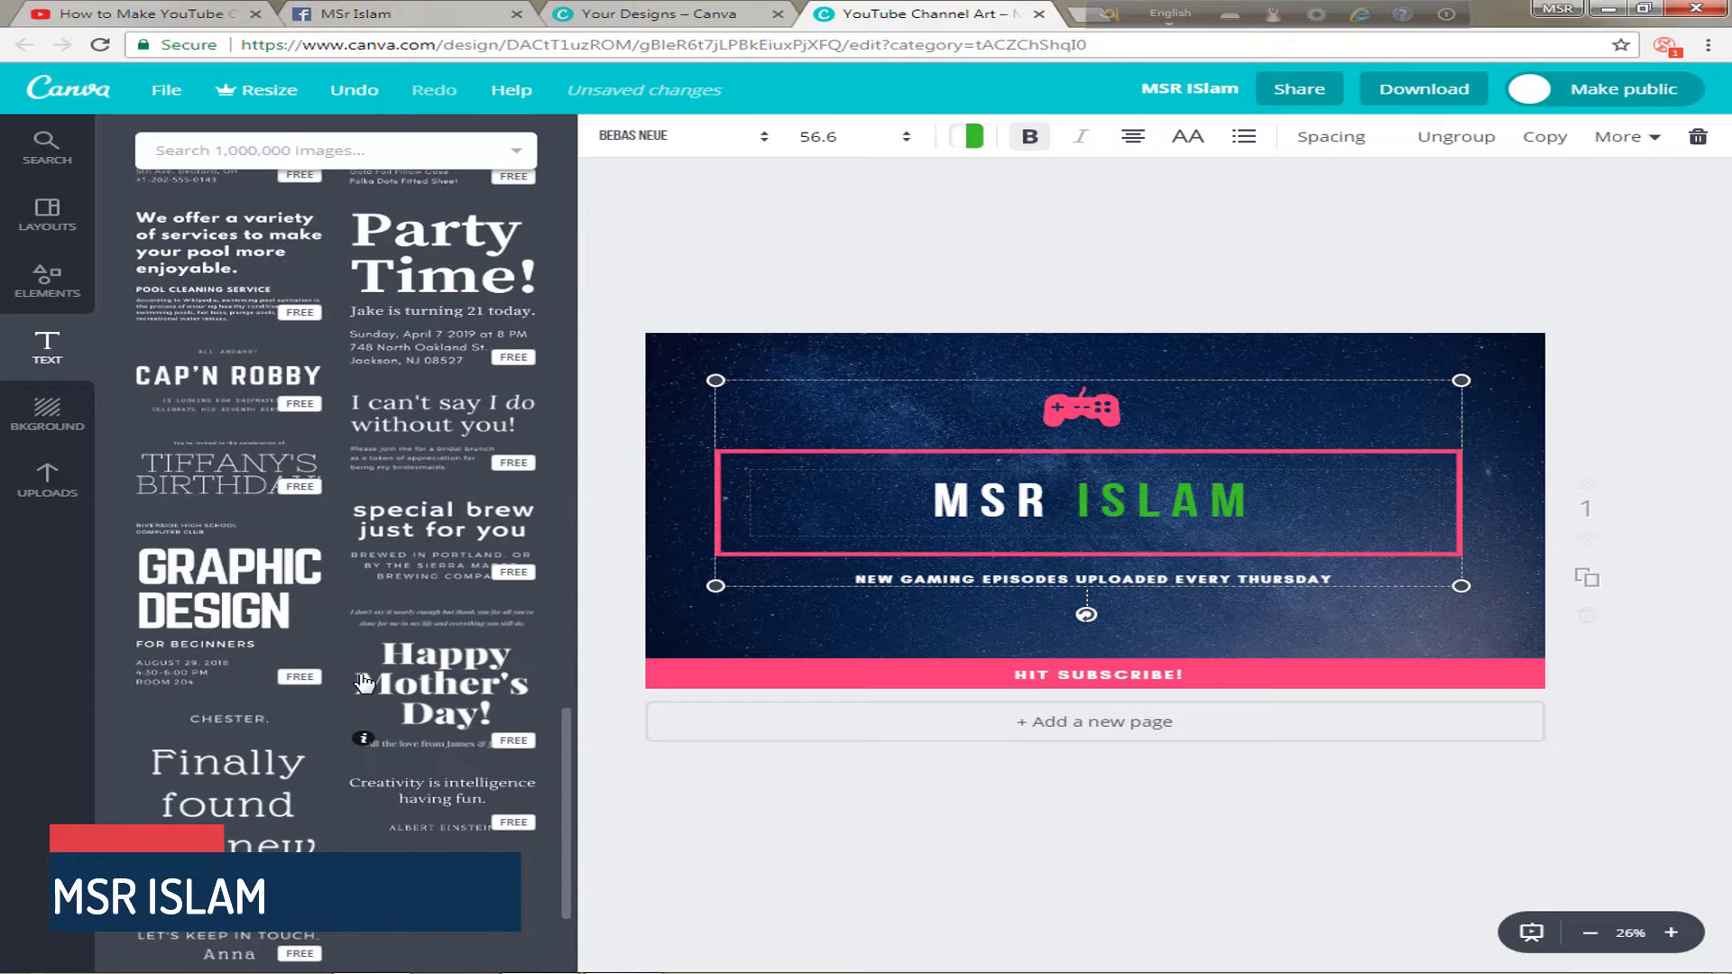
{"action": "scroll", "coordinate": [364, 683], "scroll_direction": "down", "scroll_amount": 6}
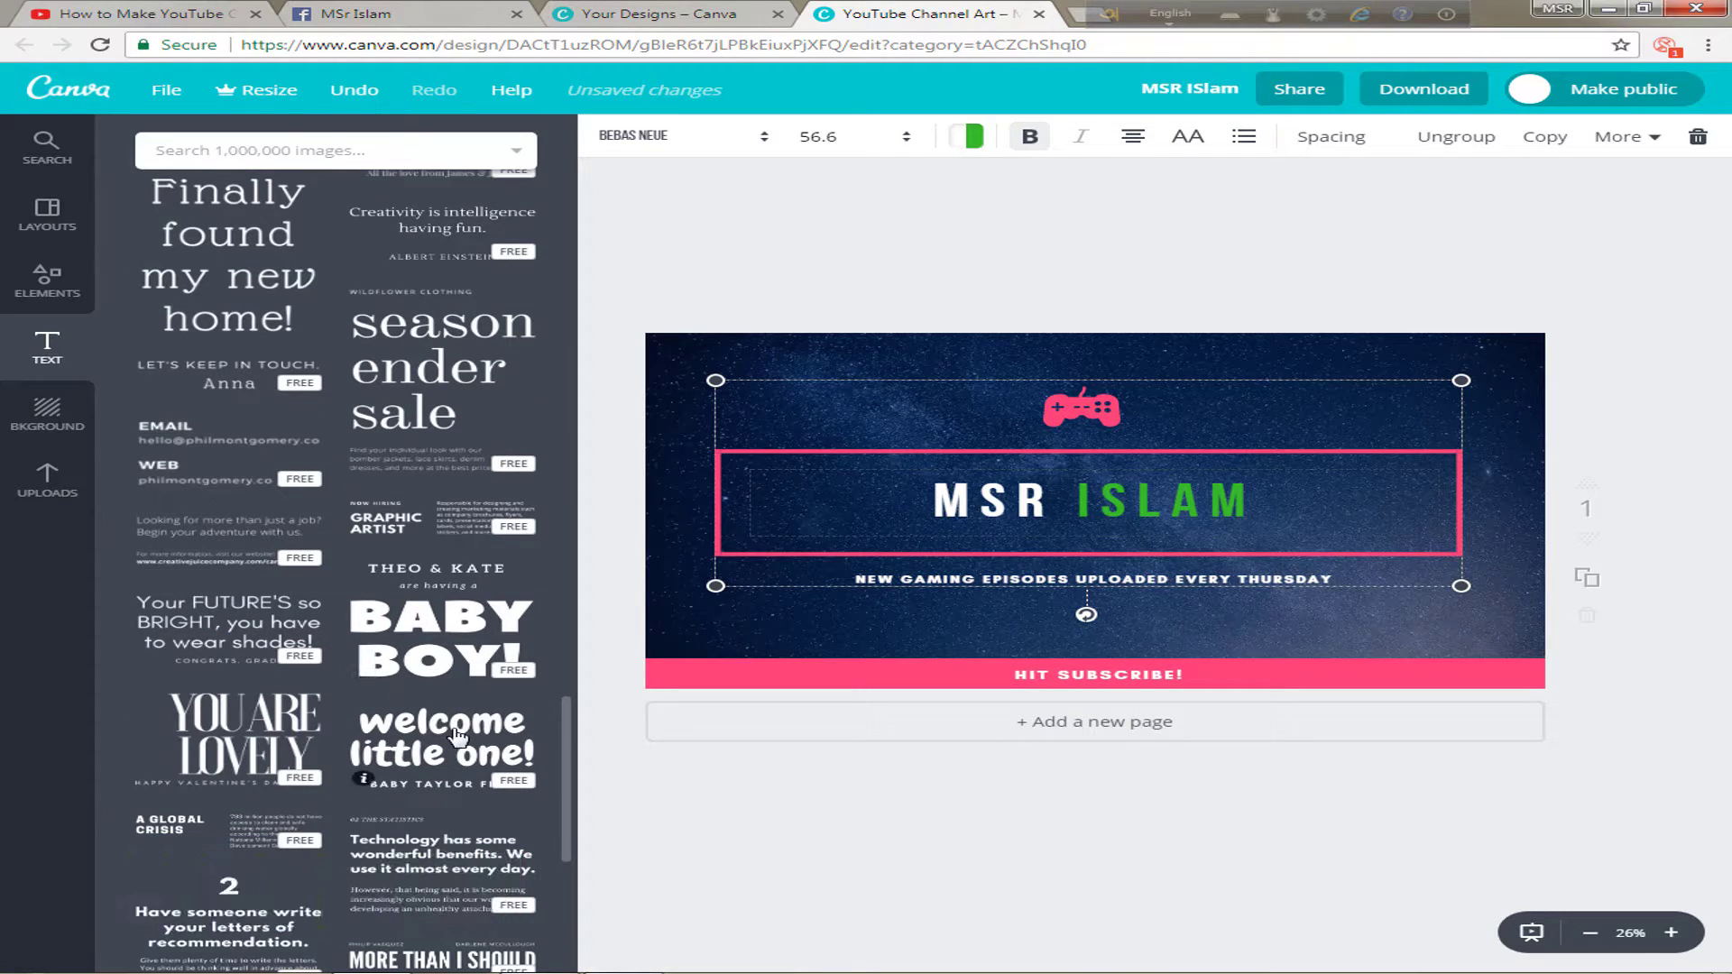
{"action": "left_click_drag", "start_coordinate": [455, 737], "coordinate": [1047, 532]}
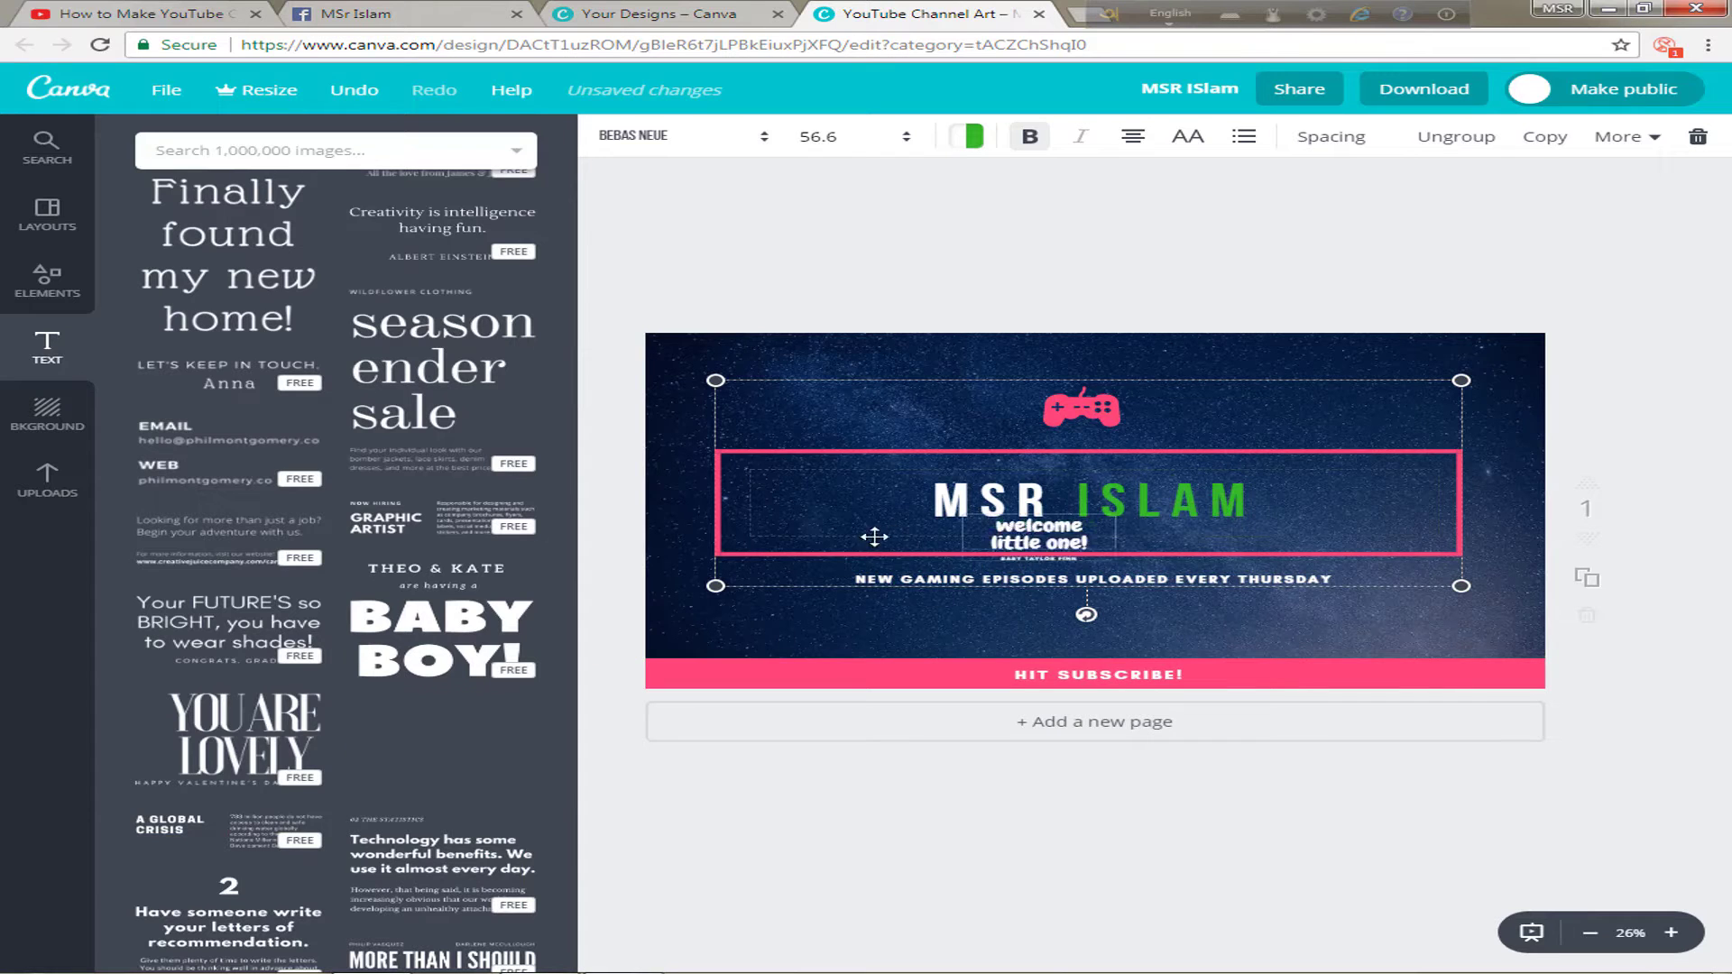
{"action": "left_click_drag", "start_coordinate": [875, 537], "coordinate": [831, 511]}
{"action": "left_click", "coordinate": [812, 521]}
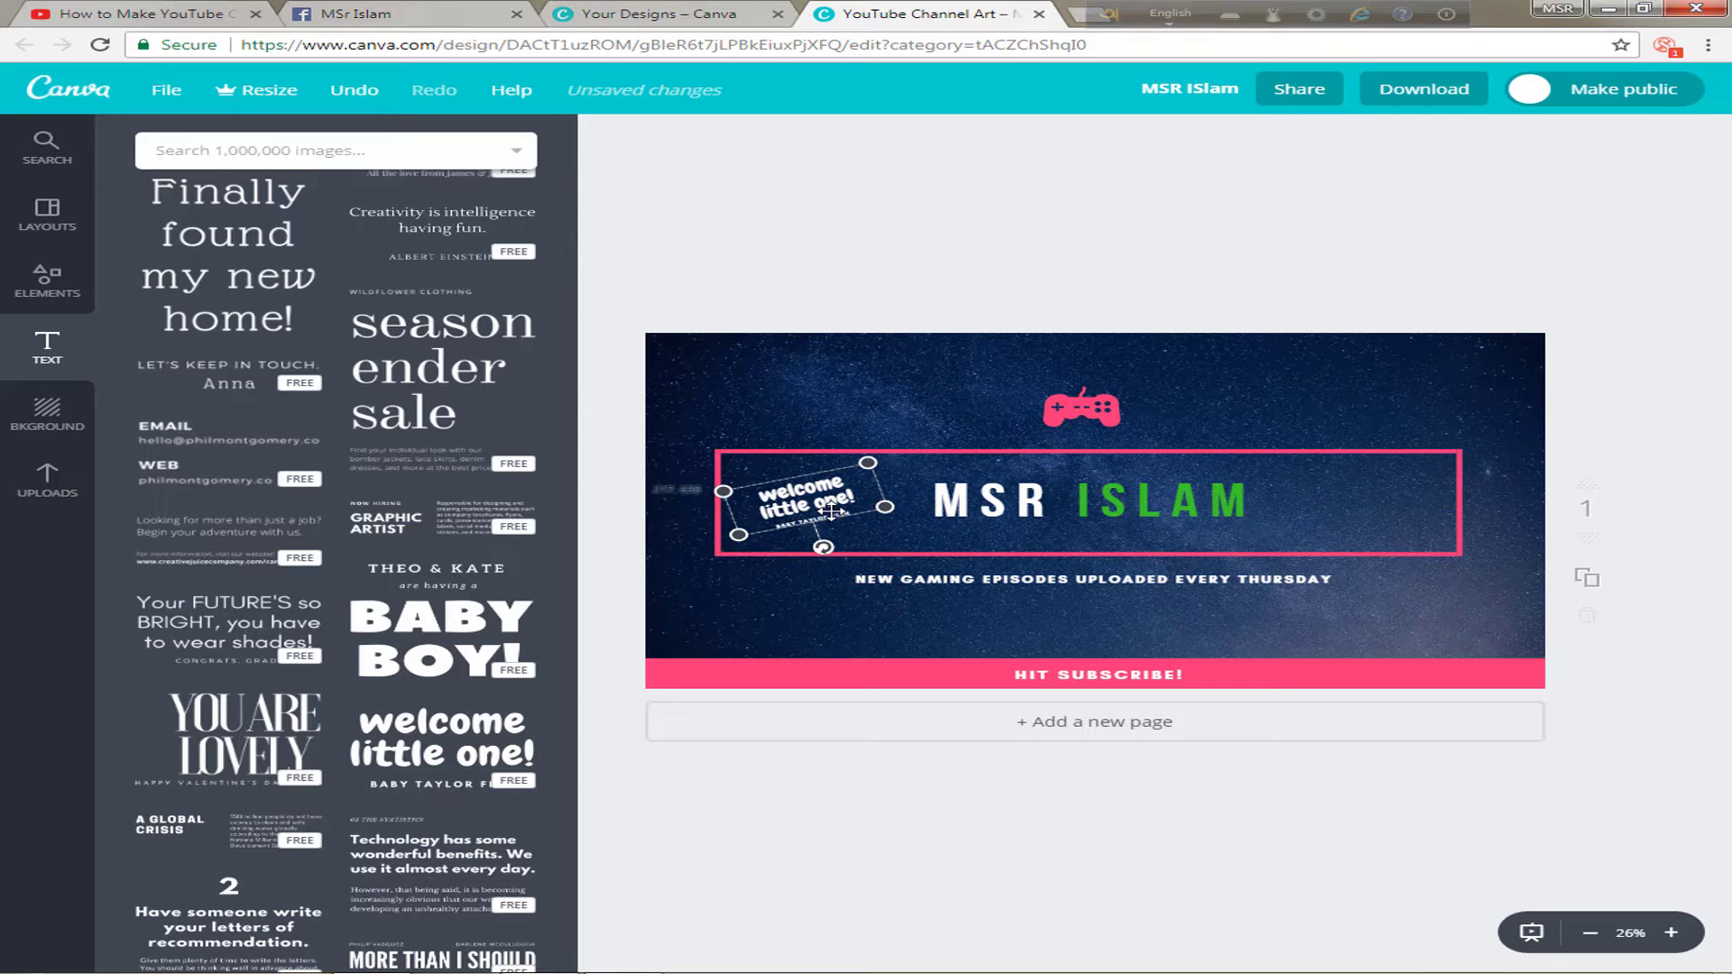
{"action": "left_click", "coordinate": [803, 498]}
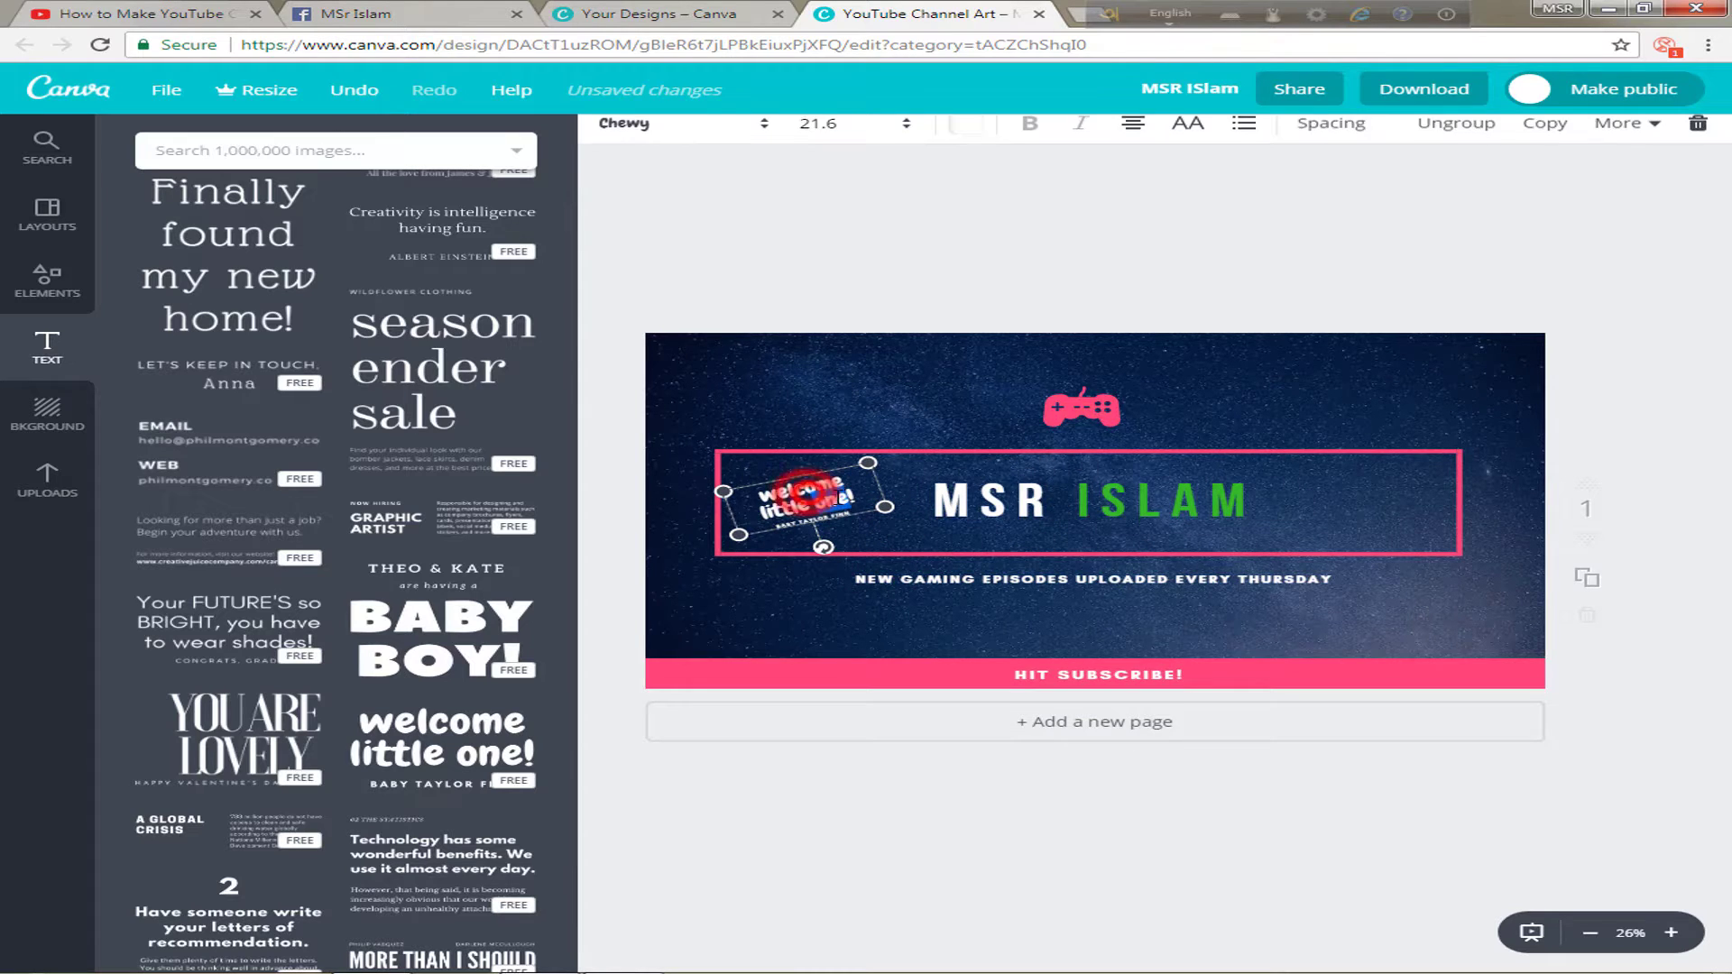
{"action": "left_click", "coordinate": [1046, 499]}
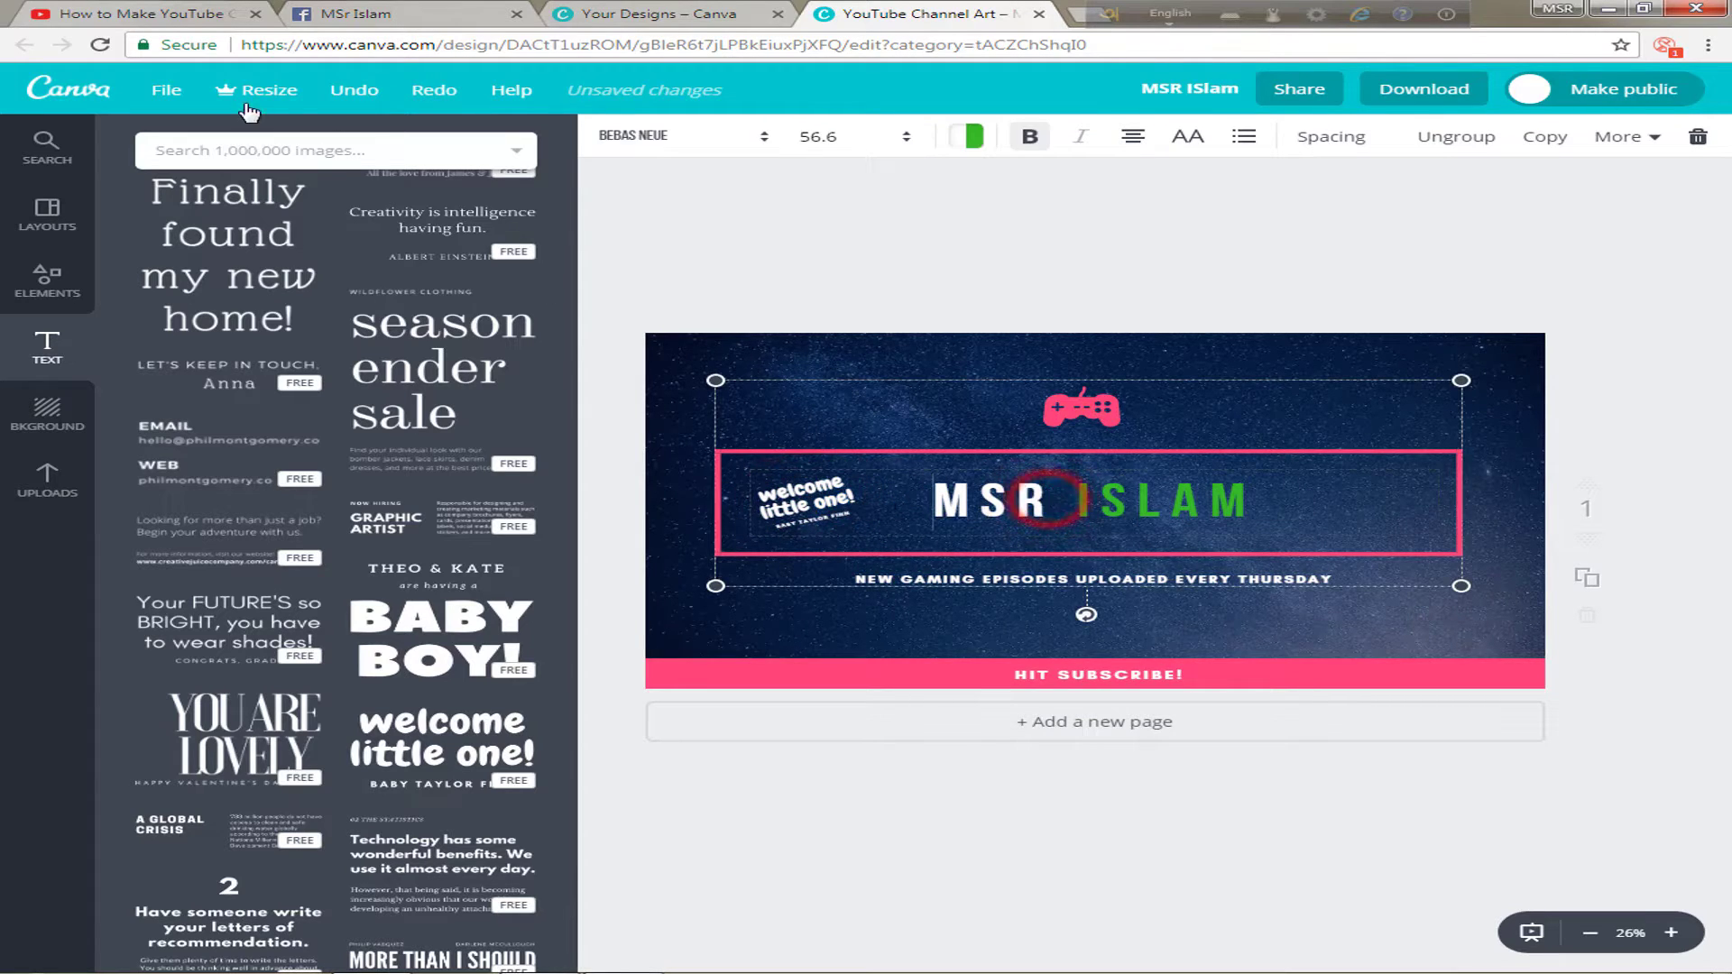
- Undo the added text preset and the recent headline recolouring, back to the yellow second word
{"action": "left_click", "coordinate": [353, 91]}
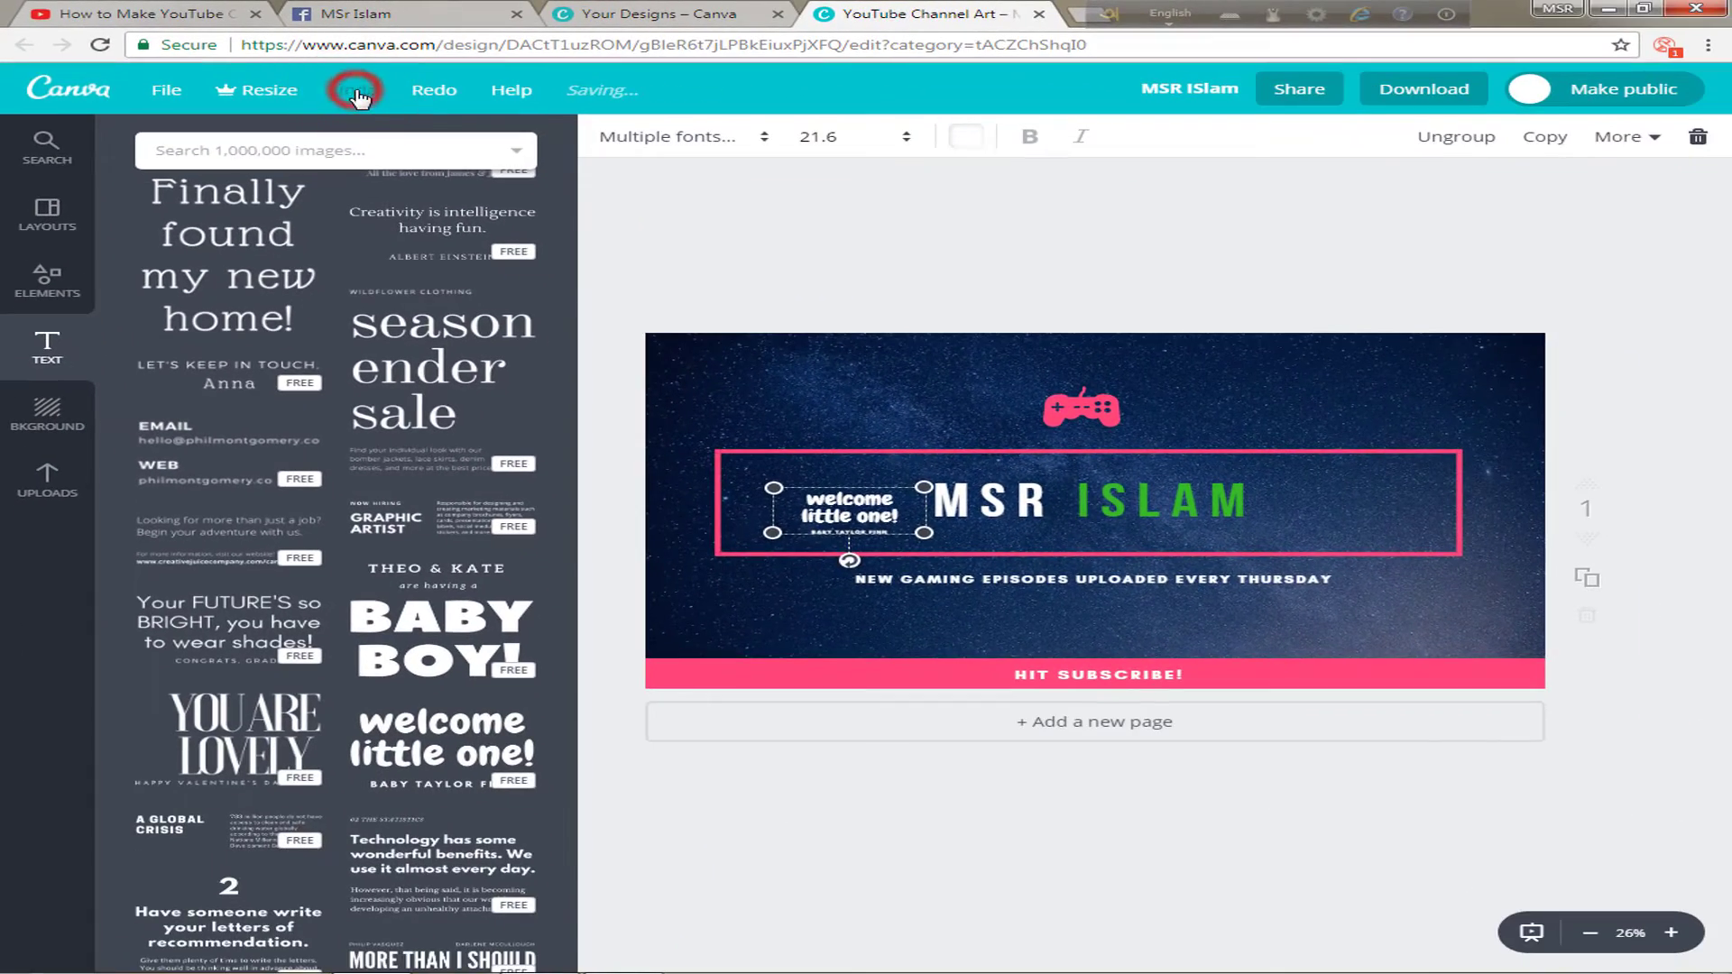
{"action": "left_click", "coordinate": [355, 90]}
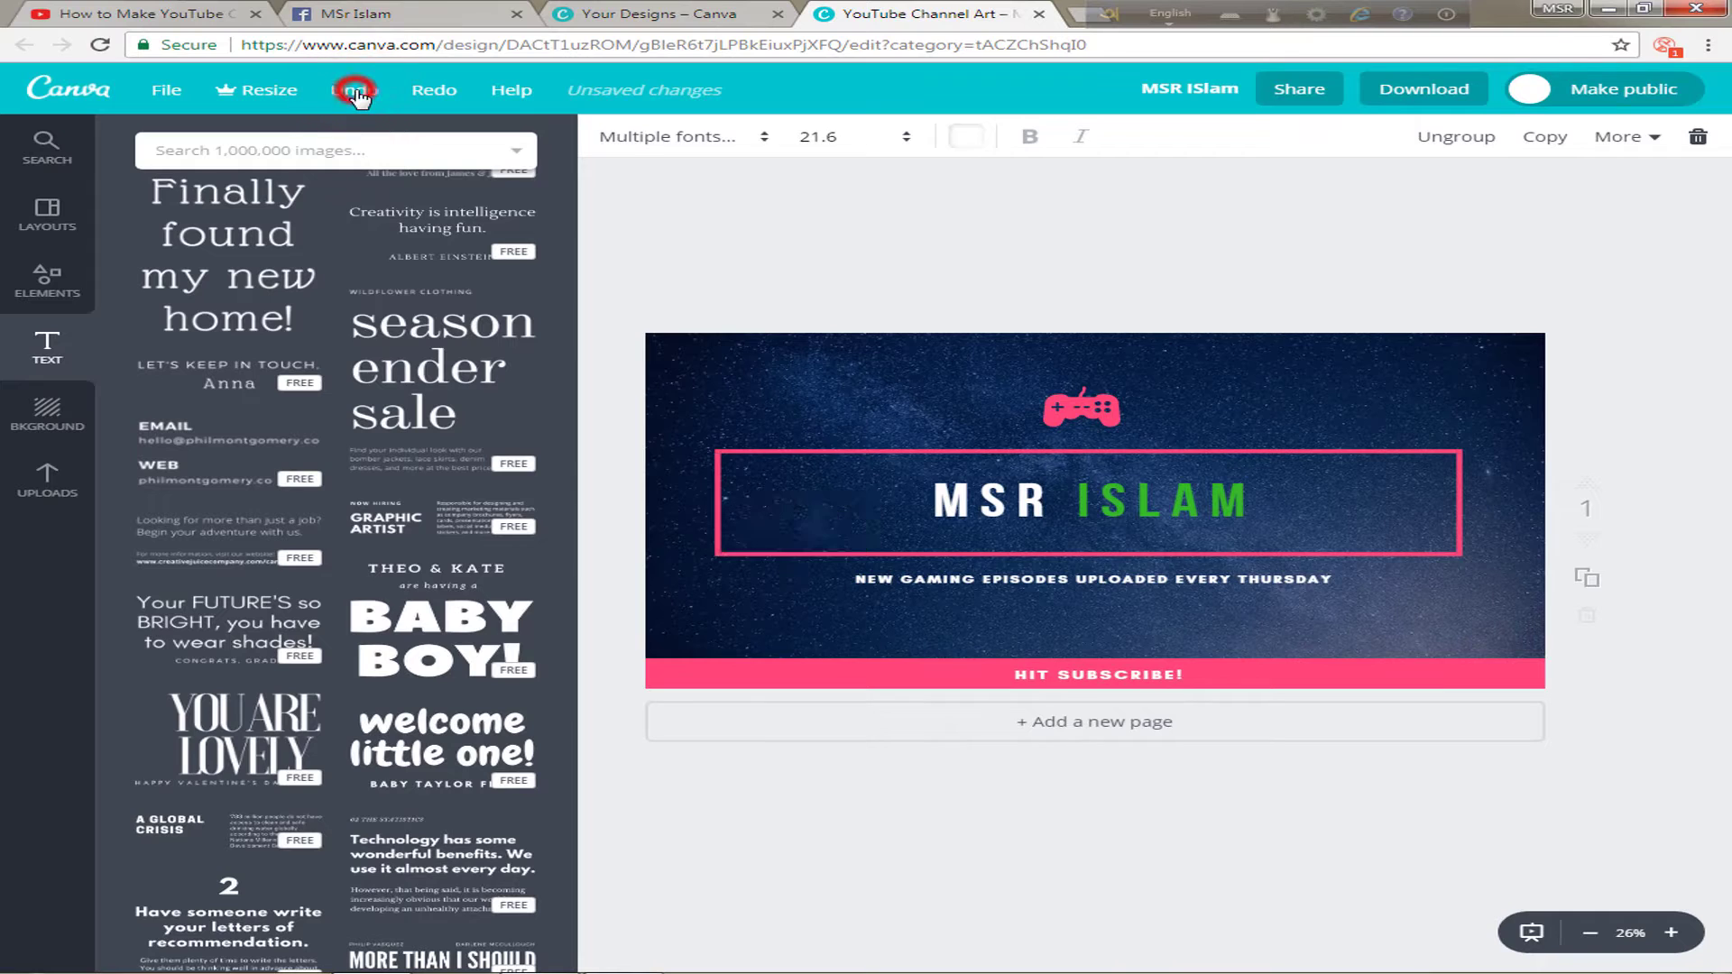
{"action": "left_click", "coordinate": [355, 90]}
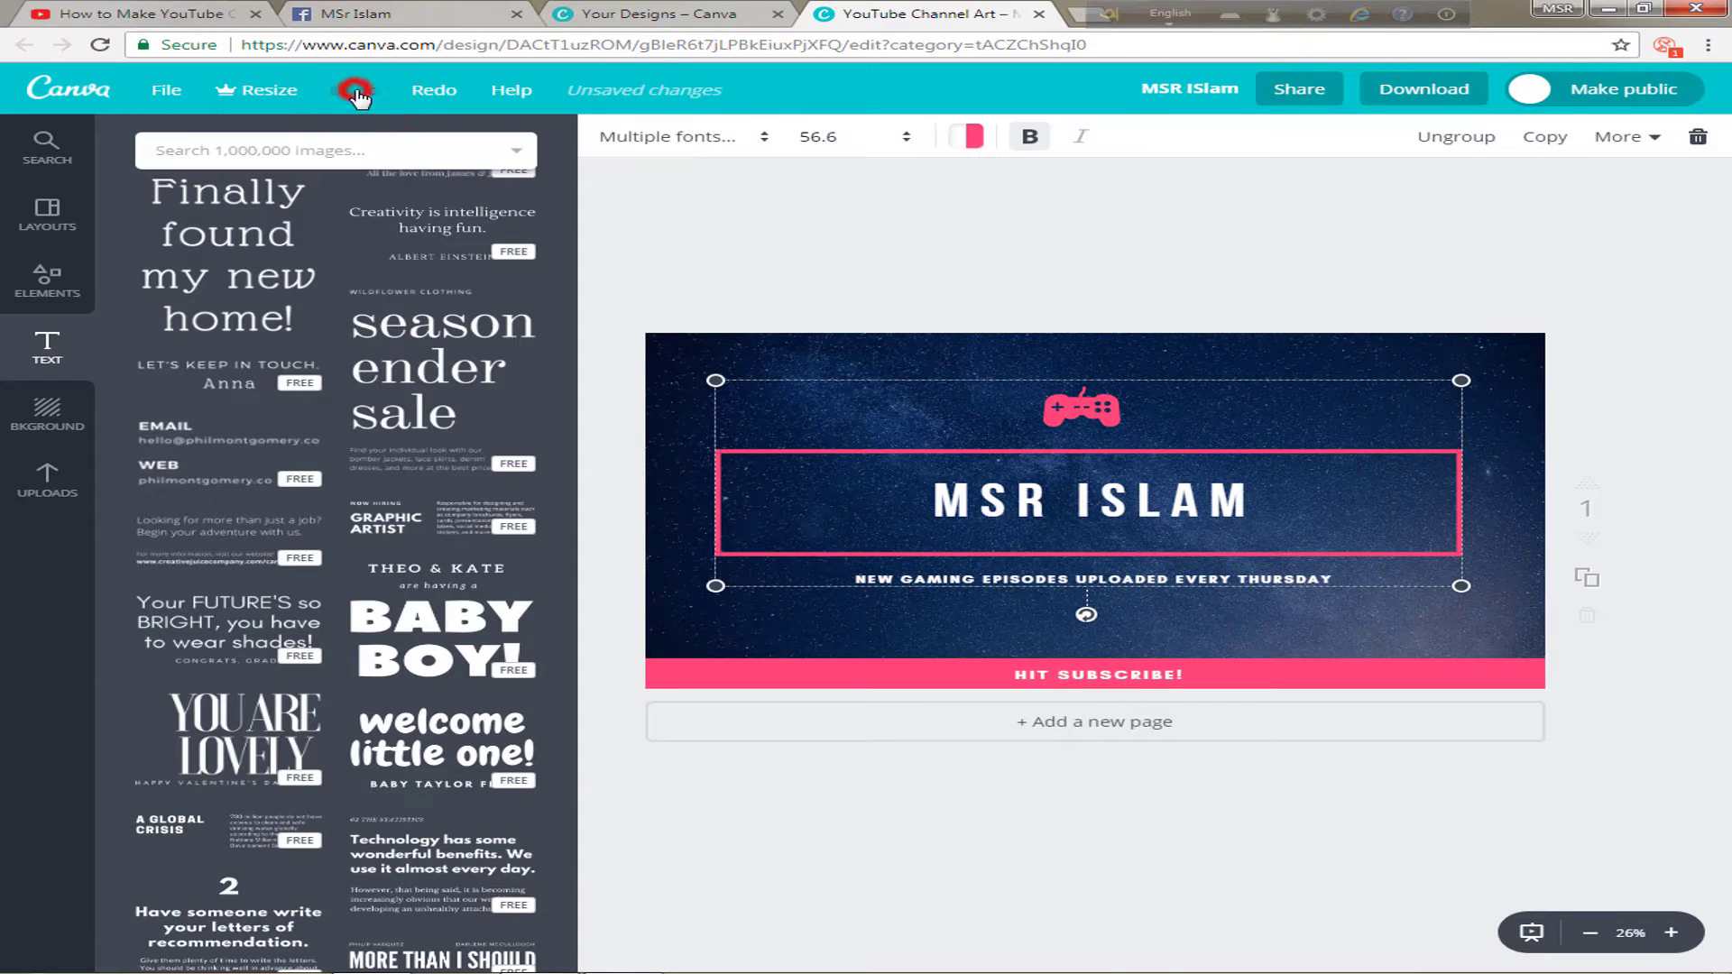
{"action": "left_click", "coordinate": [355, 90]}
{"action": "left_click", "coordinate": [1286, 495]}
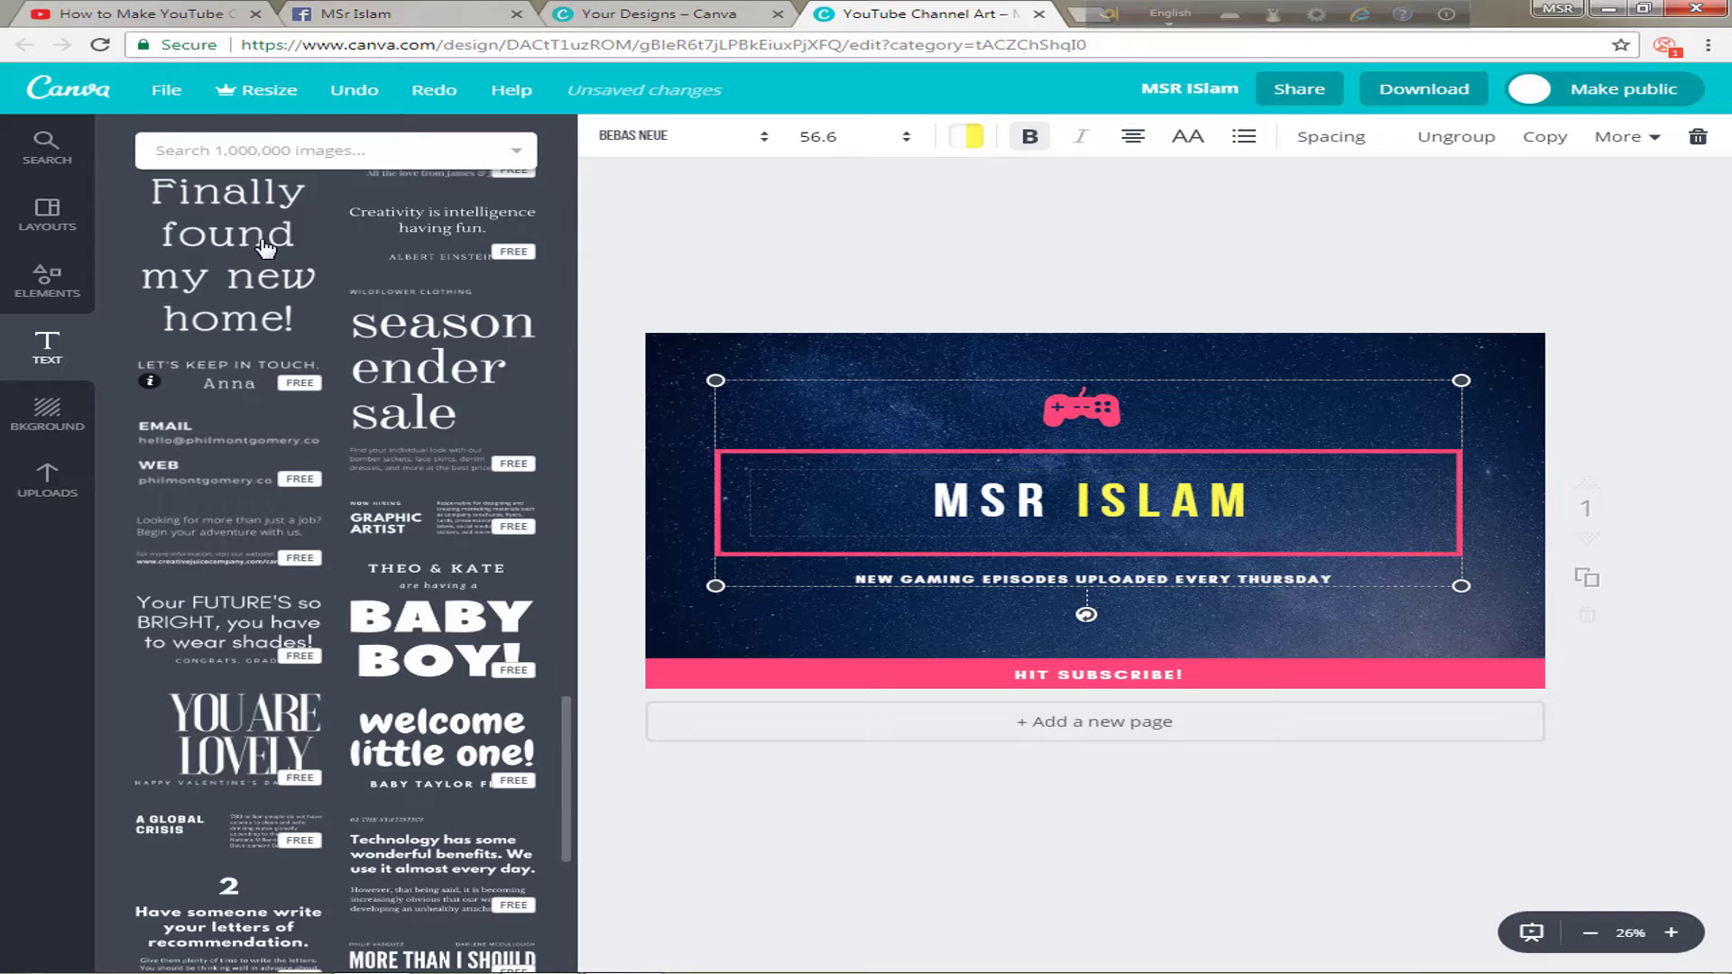
{"action": "left_click", "coordinate": [24, 415]}
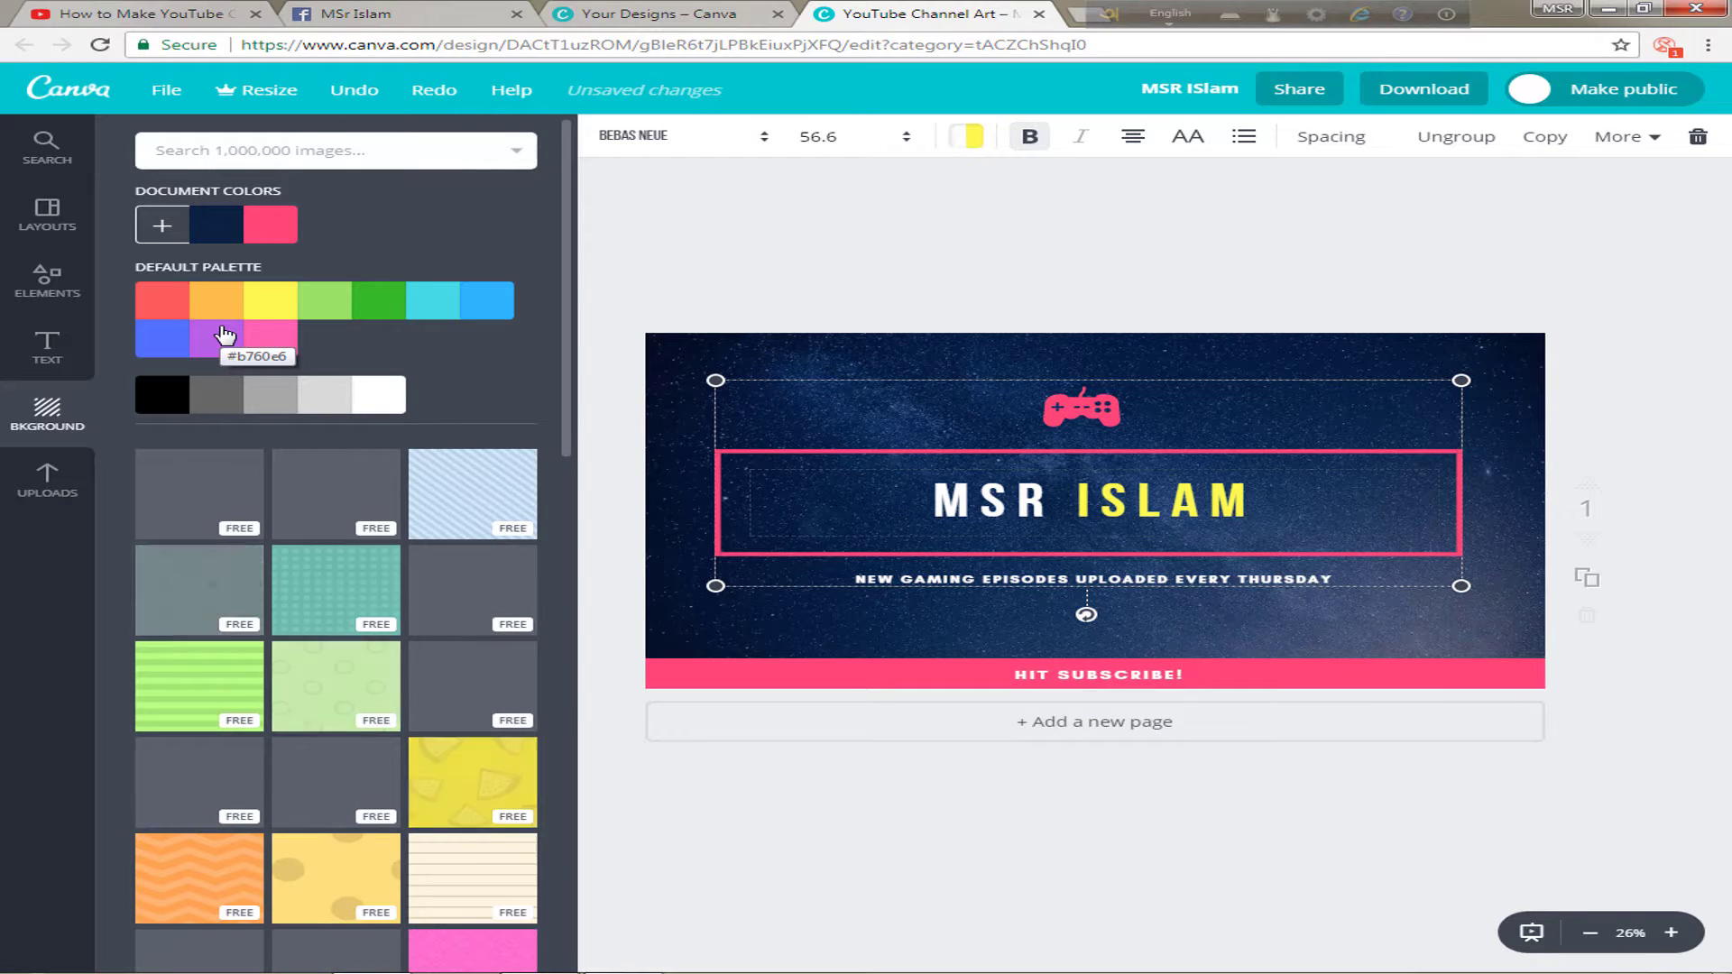
{"action": "scroll", "coordinate": [433, 665], "scroll_direction": "down", "scroll_amount": 4}
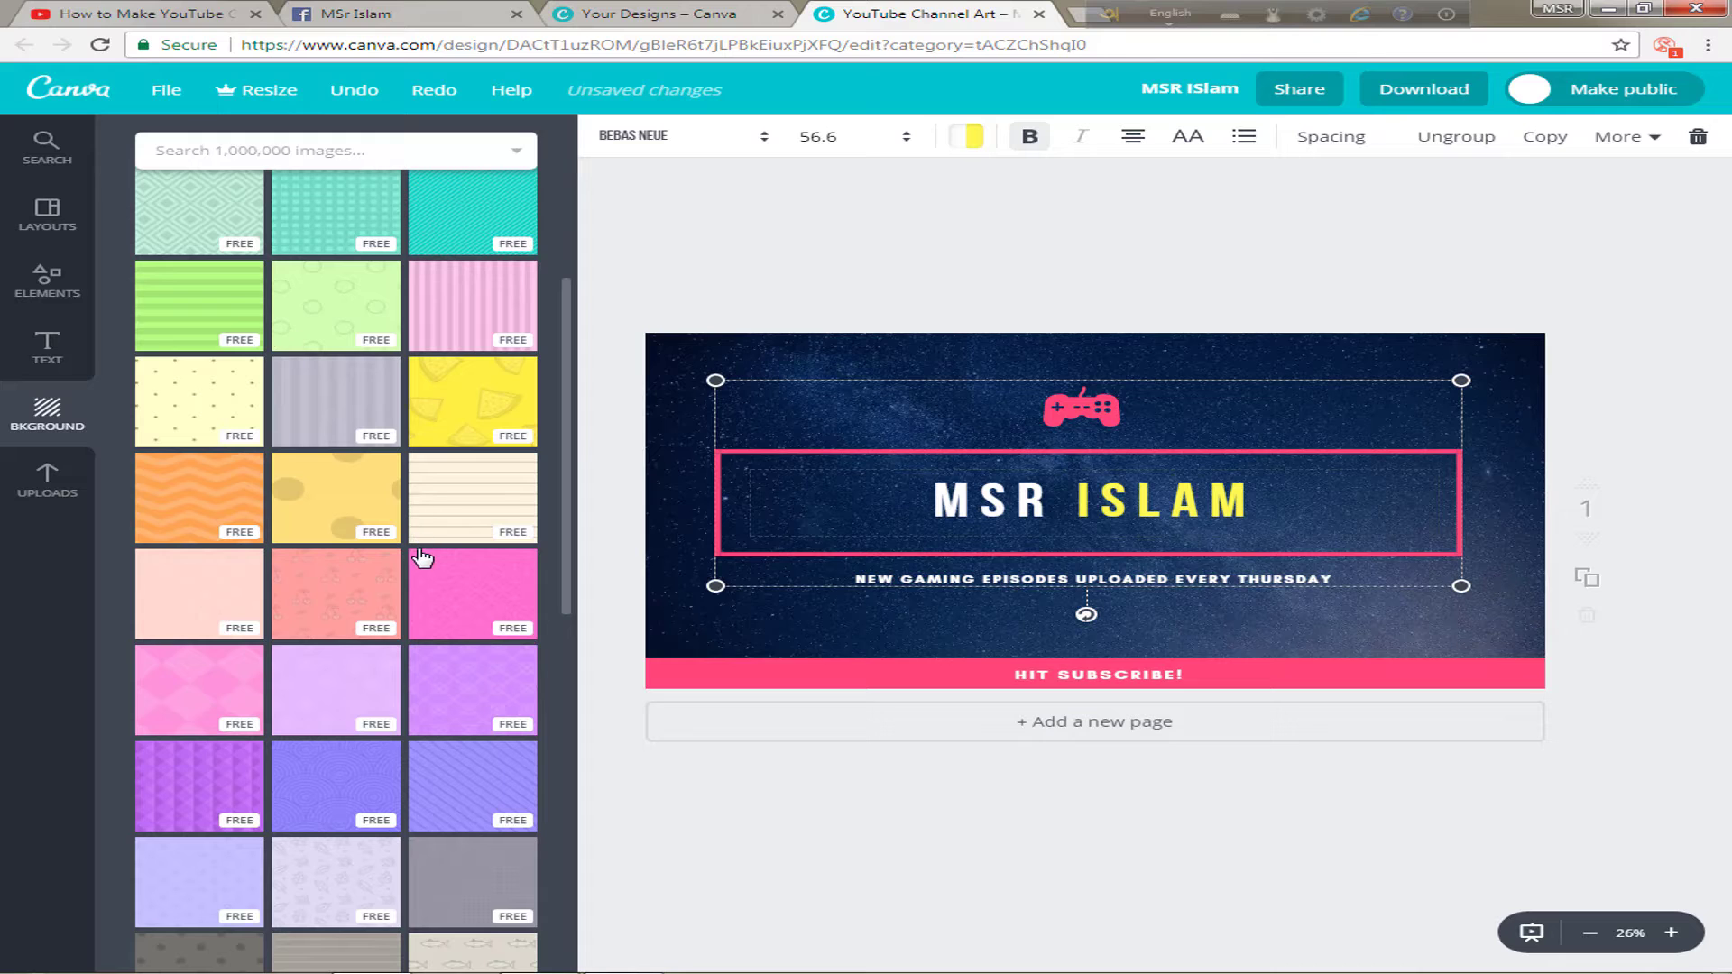
{"action": "scroll", "coordinate": [434, 583], "scroll_direction": "up", "scroll_amount": 4}
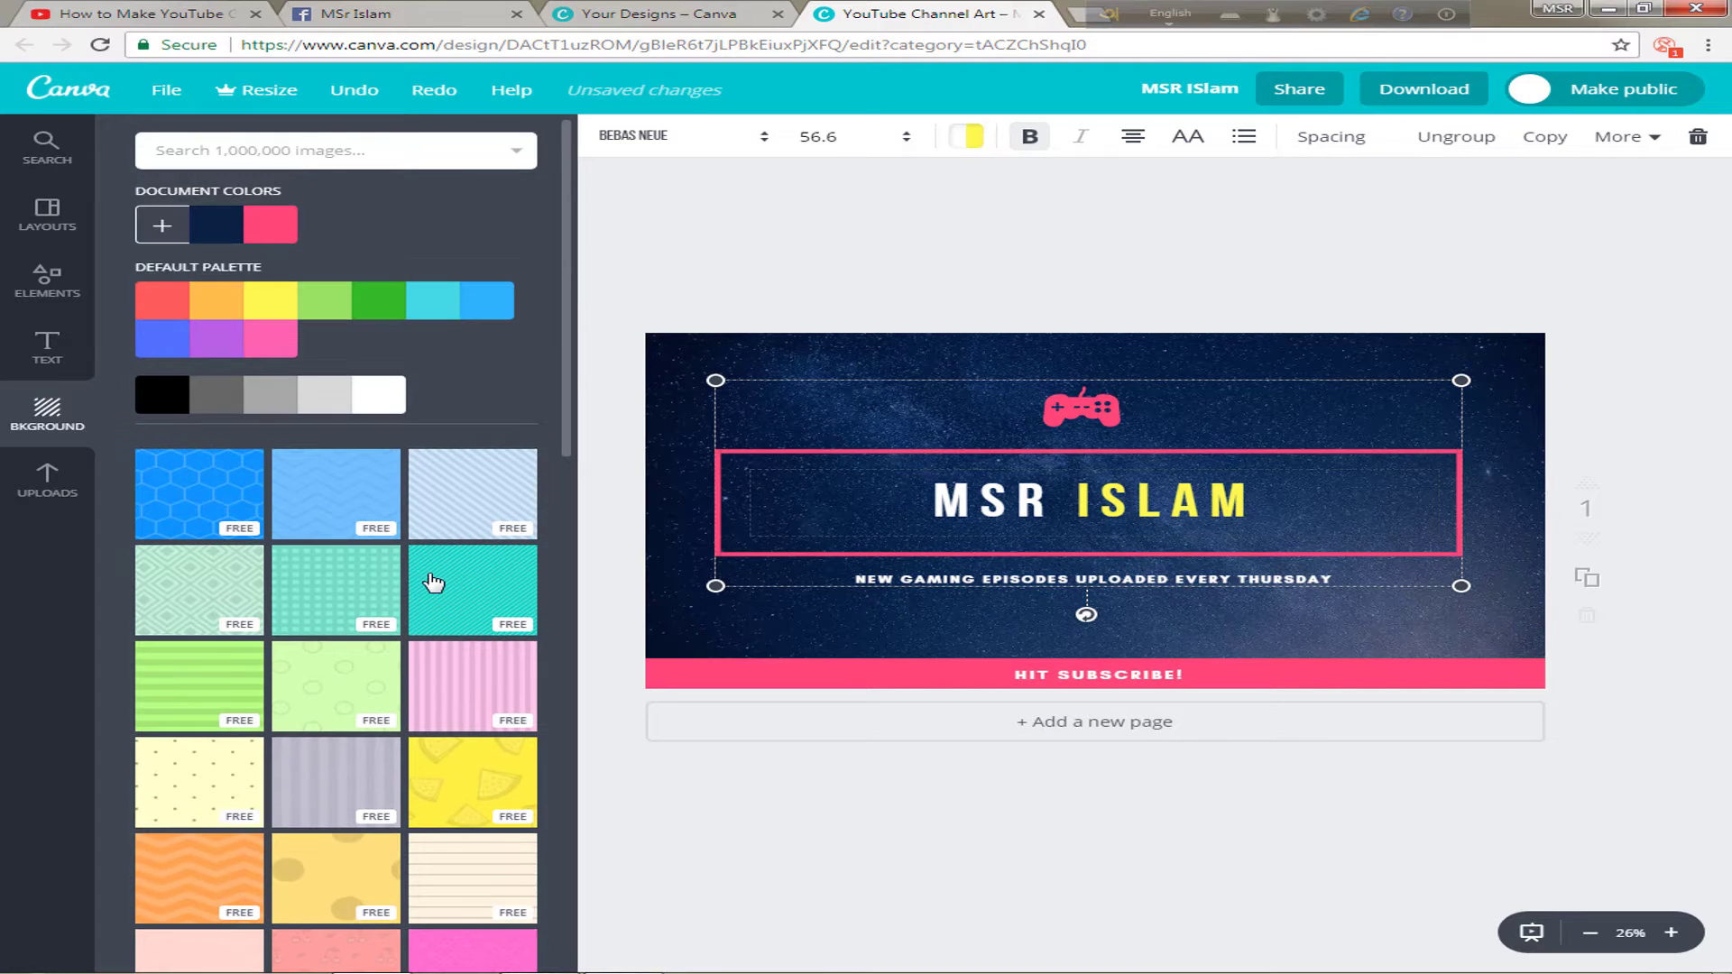
- Upload the eos-77d-lcd-front-d image from the D: drive's All Download folder and place it inside the pink frame, before the headline
{"action": "left_click", "coordinate": [56, 493]}
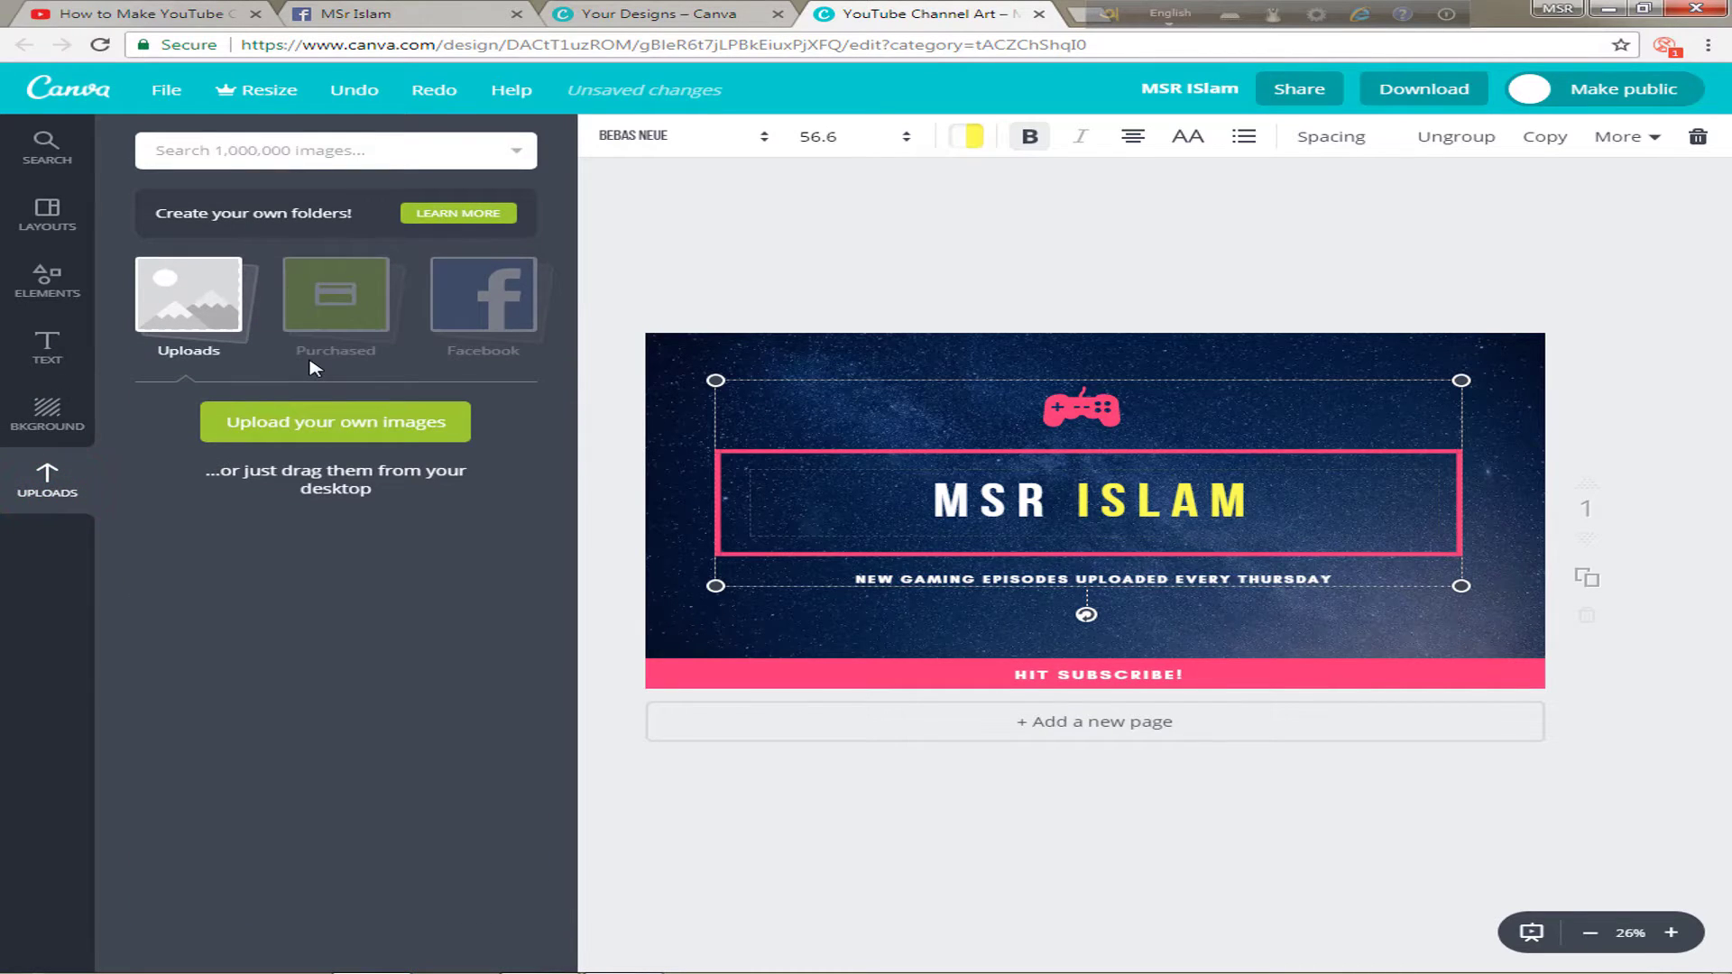
{"action": "left_click", "coordinate": [303, 438]}
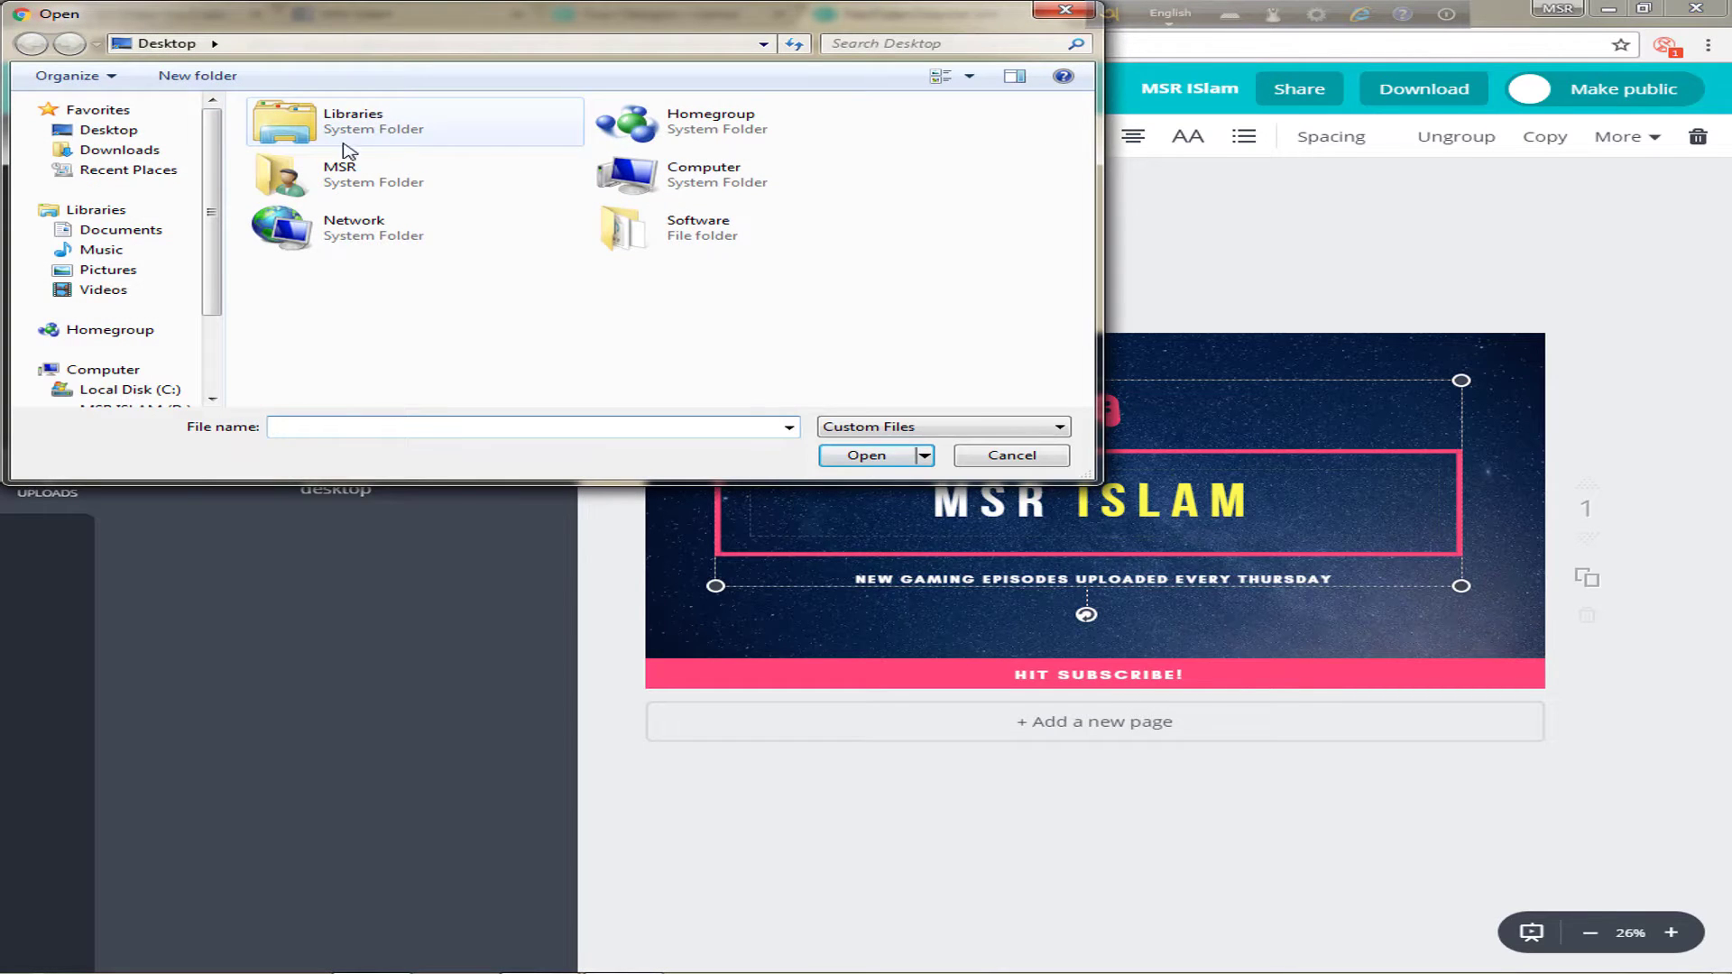
{"action": "left_click", "coordinate": [112, 404]}
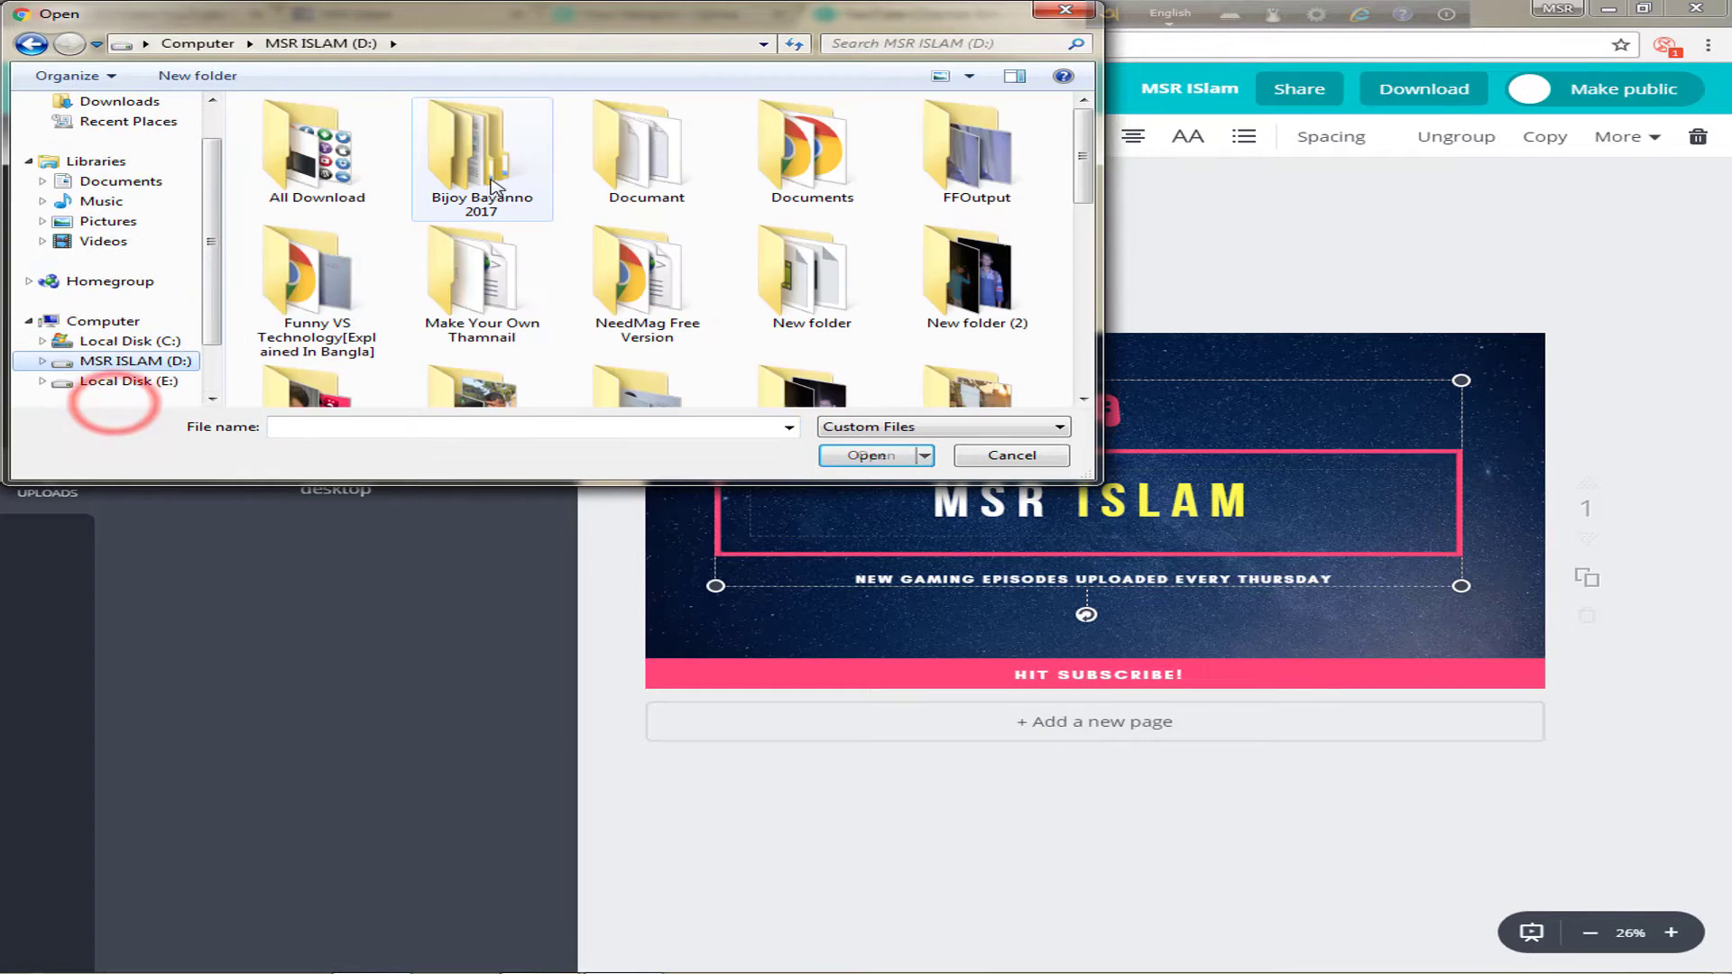
{"action": "double_click", "coordinate": [280, 149]}
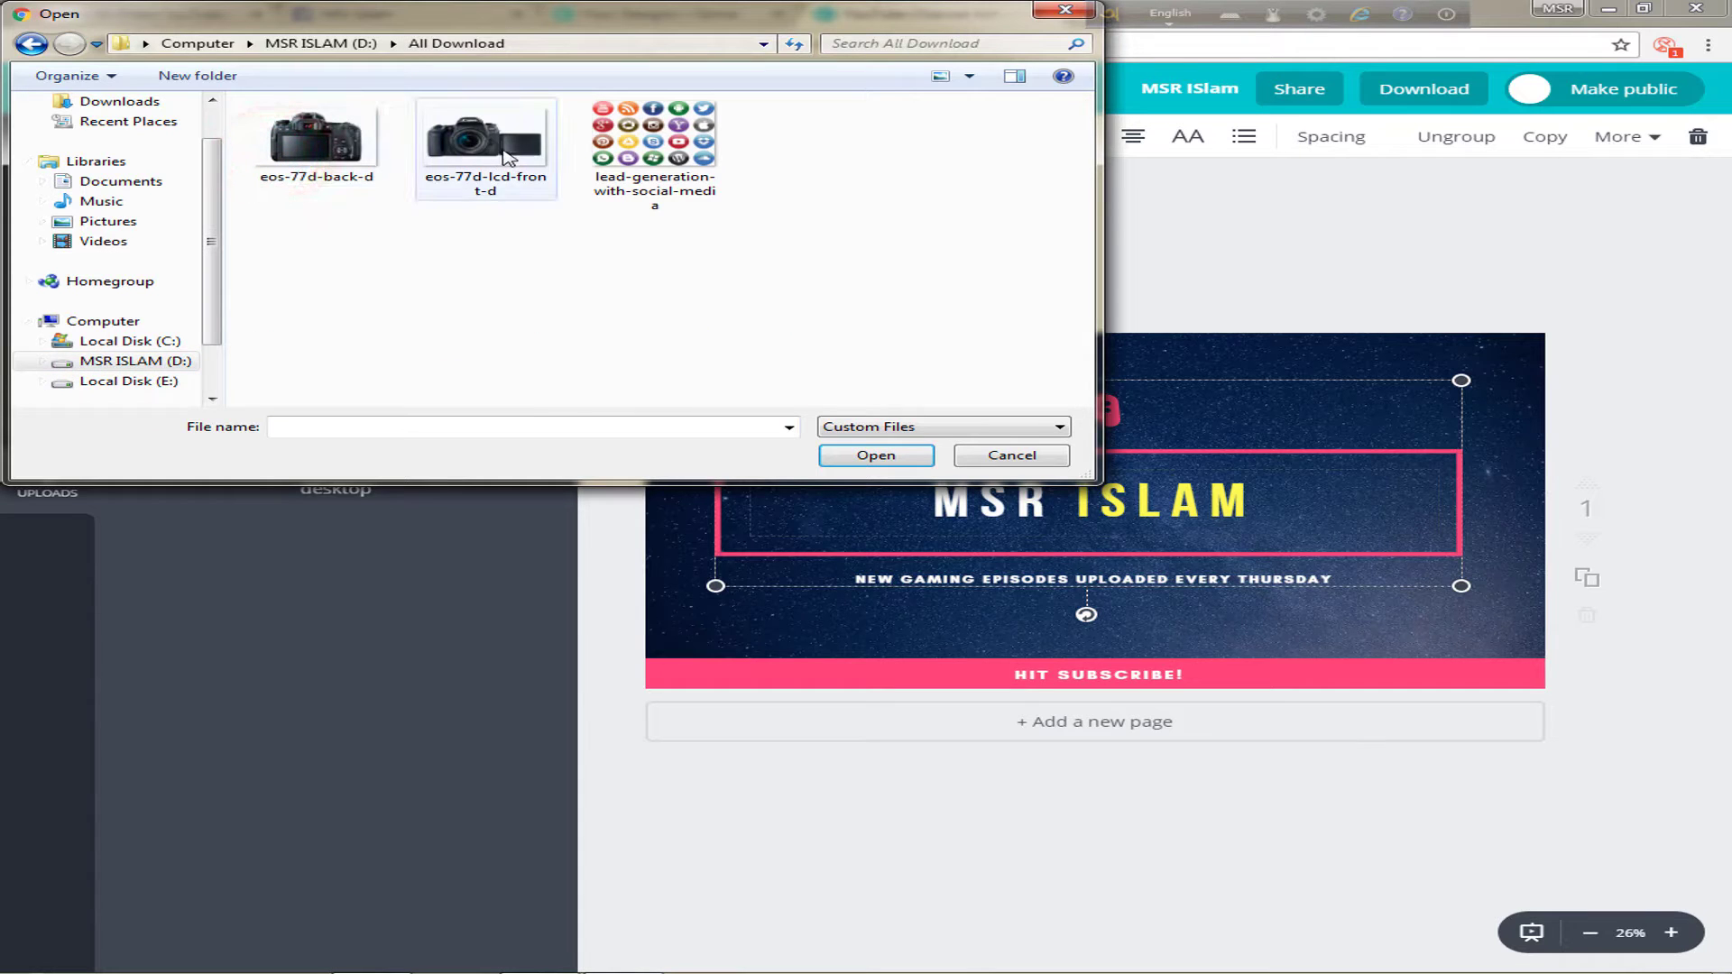
{"action": "left_click", "coordinate": [497, 149]}
{"action": "left_click", "coordinate": [875, 455]}
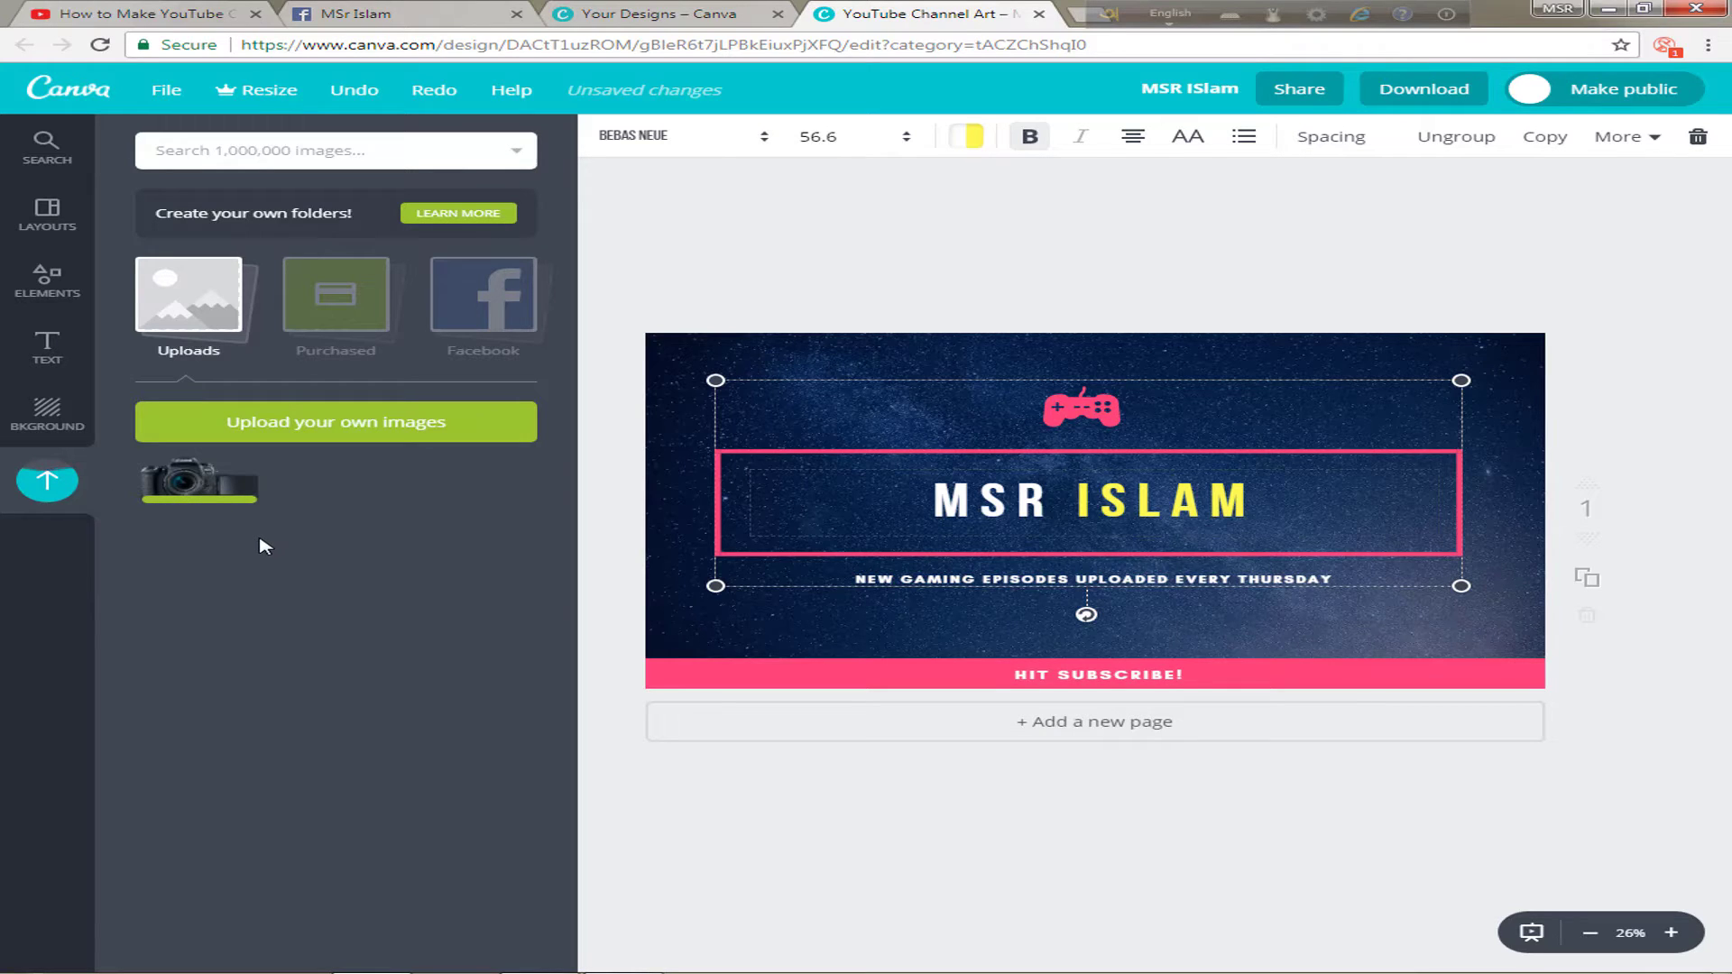
{"action": "left_click_drag", "start_coordinate": [181, 478], "coordinate": [857, 523]}
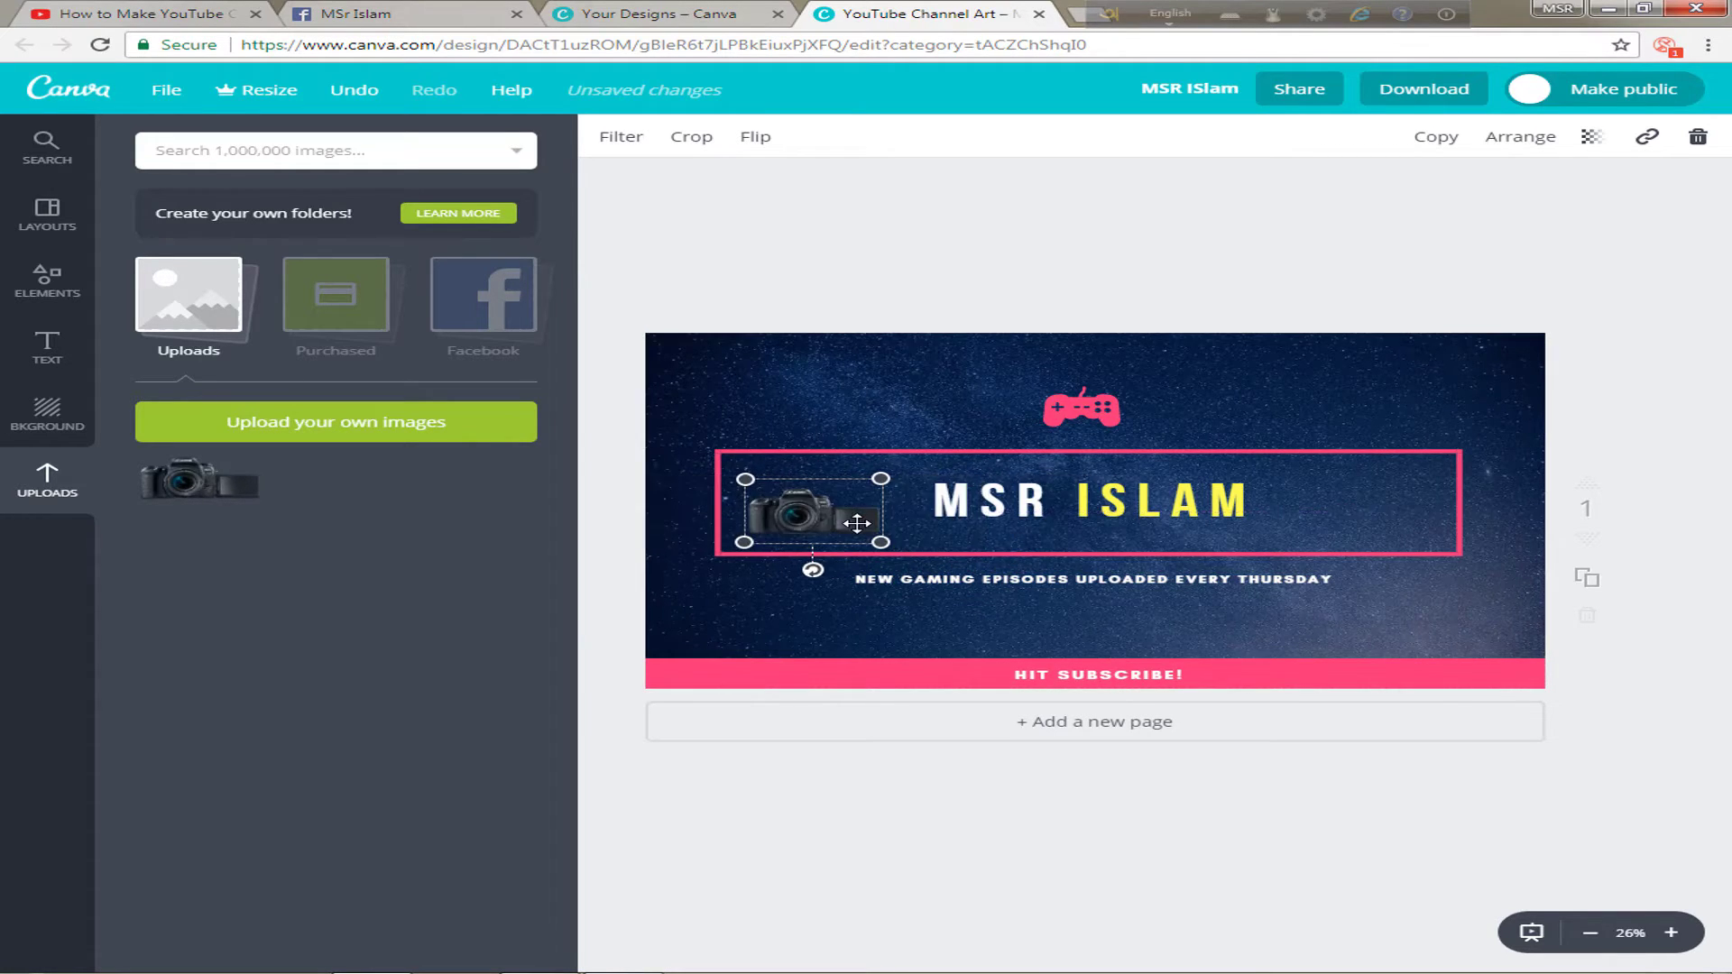
- Shift the headline group slightly down and to the right, and realign the camera image inside its pink frame
{"action": "left_click_drag", "start_coordinate": [1155, 501], "coordinate": [1266, 493]}
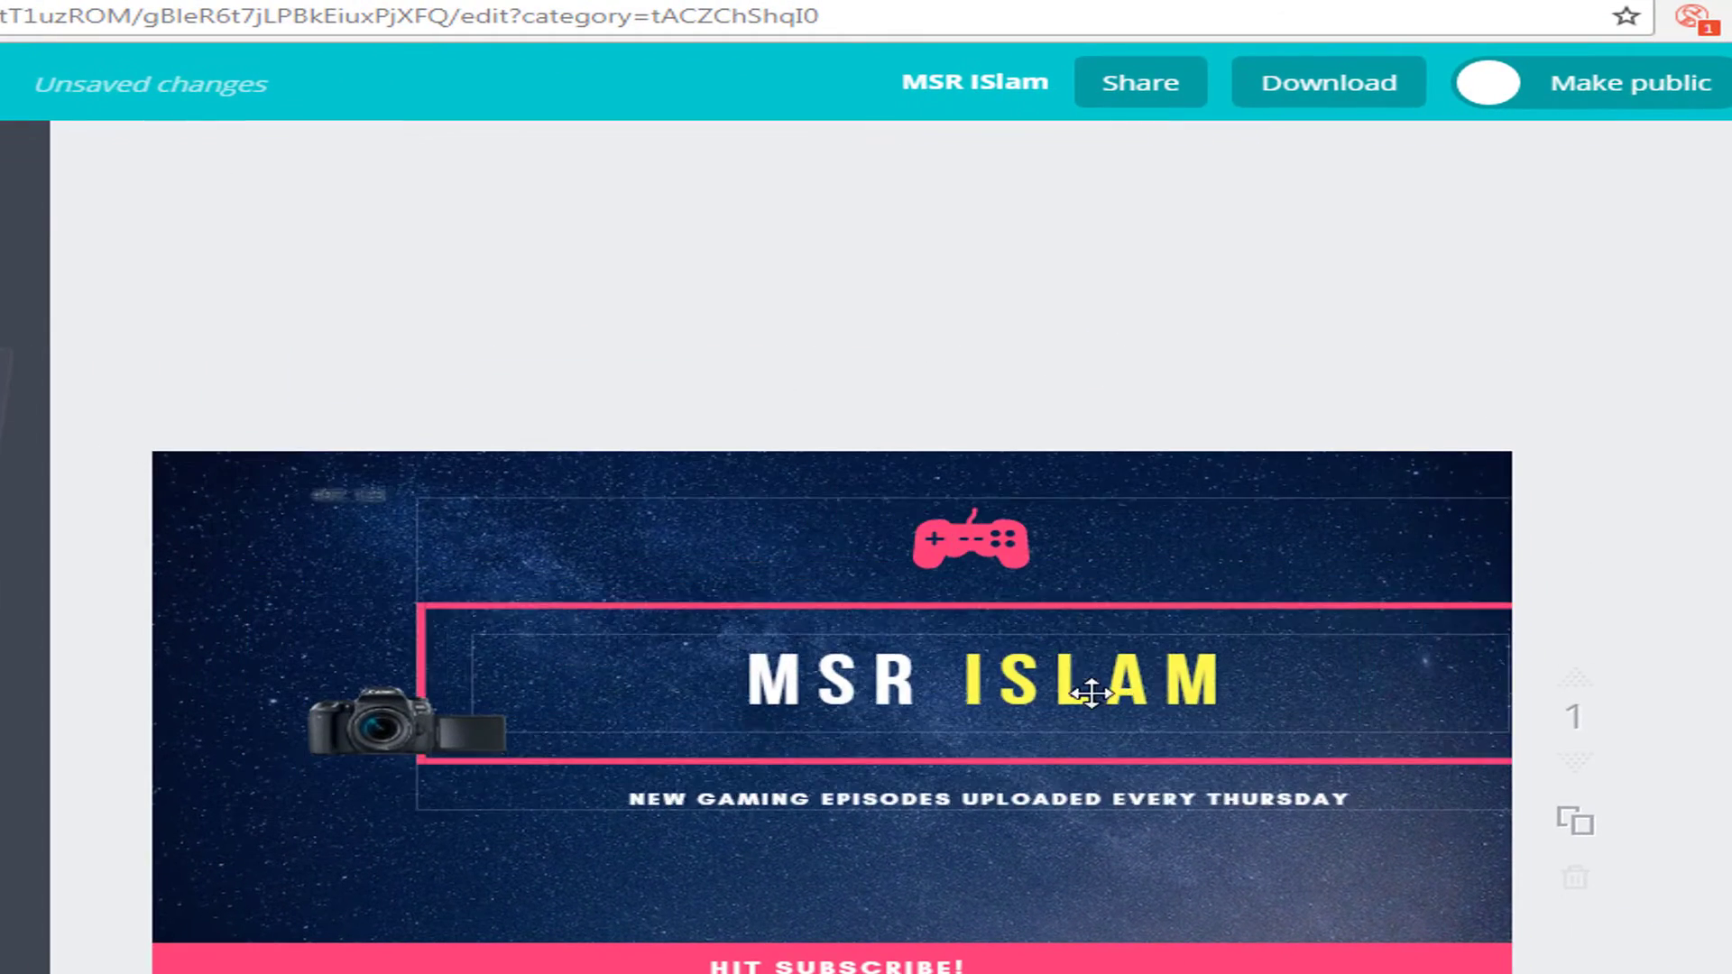
{"action": "left_click_drag", "start_coordinate": [1090, 693], "coordinate": [750, 724]}
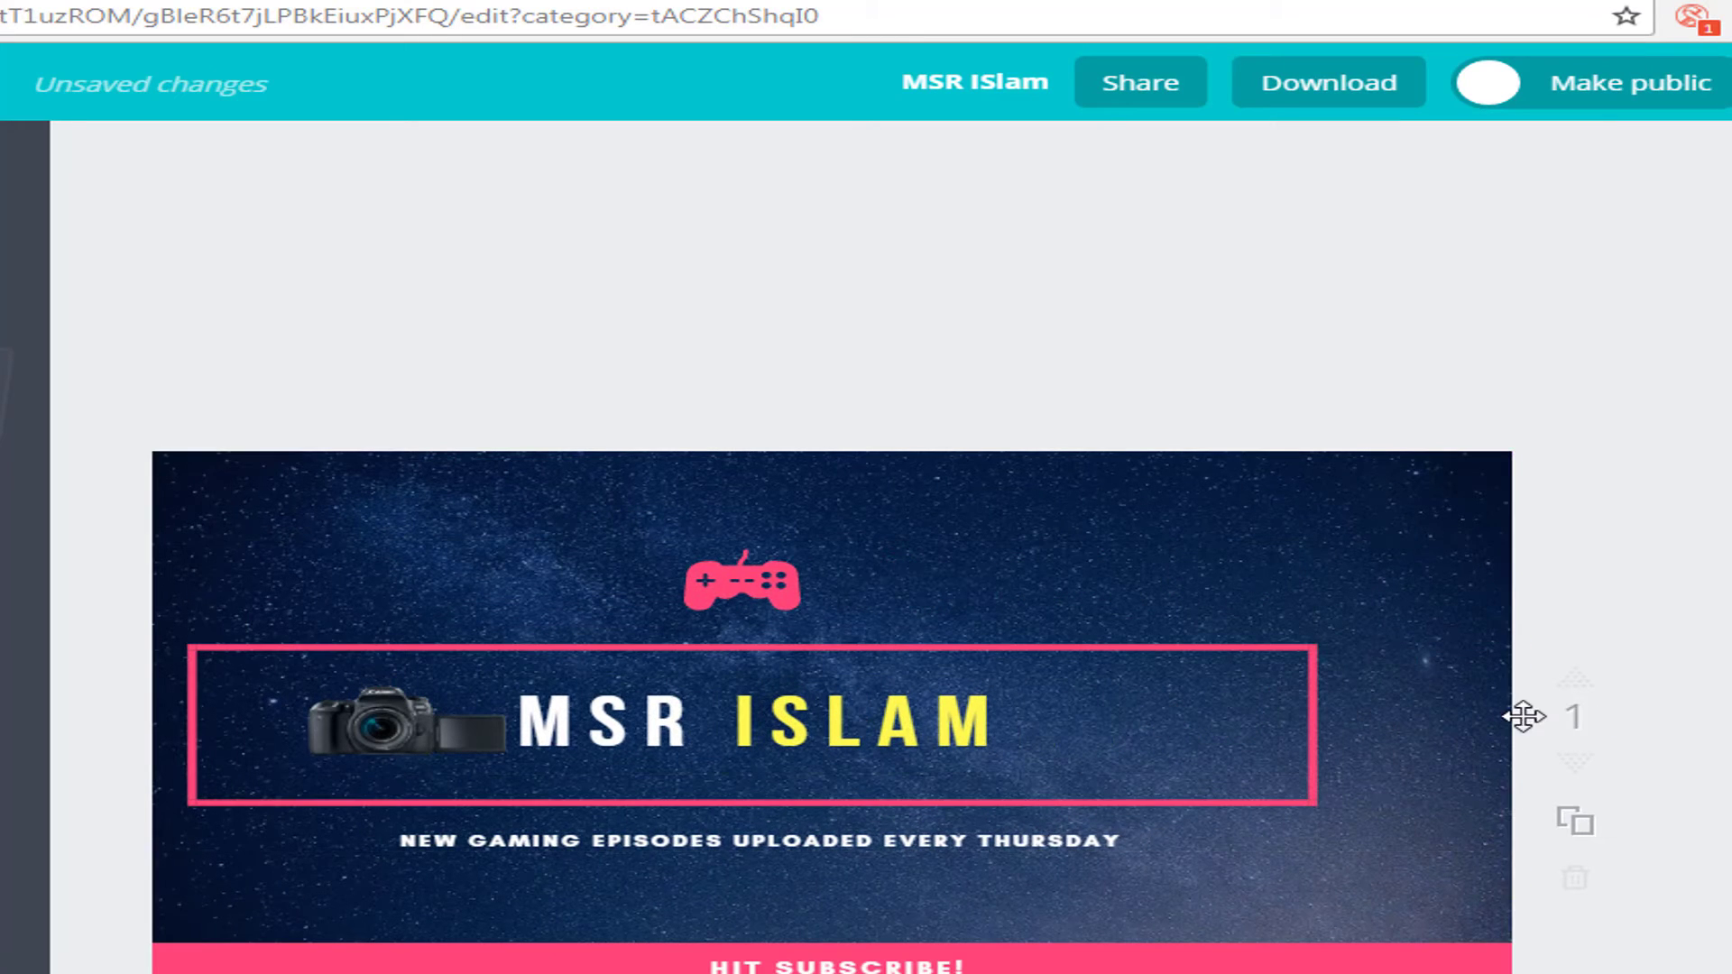
{"action": "left_click", "coordinate": [1594, 712]}
{"action": "mouse_move", "coordinate": [1221, 722]}
{"action": "left_mouse_down"}
{"action": "mouse_move", "coordinate": [1389, 727]}
{"action": "mouse_move", "coordinate": [1222, 723]}
{"action": "mouse_move", "coordinate": [1255, 724]}
{"action": "mouse_move", "coordinate": [1249, 751]}
{"action": "mouse_move", "coordinate": [1222, 723]}
{"action": "mouse_move", "coordinate": [1226, 749]}
{"action": "left_mouse_up"}
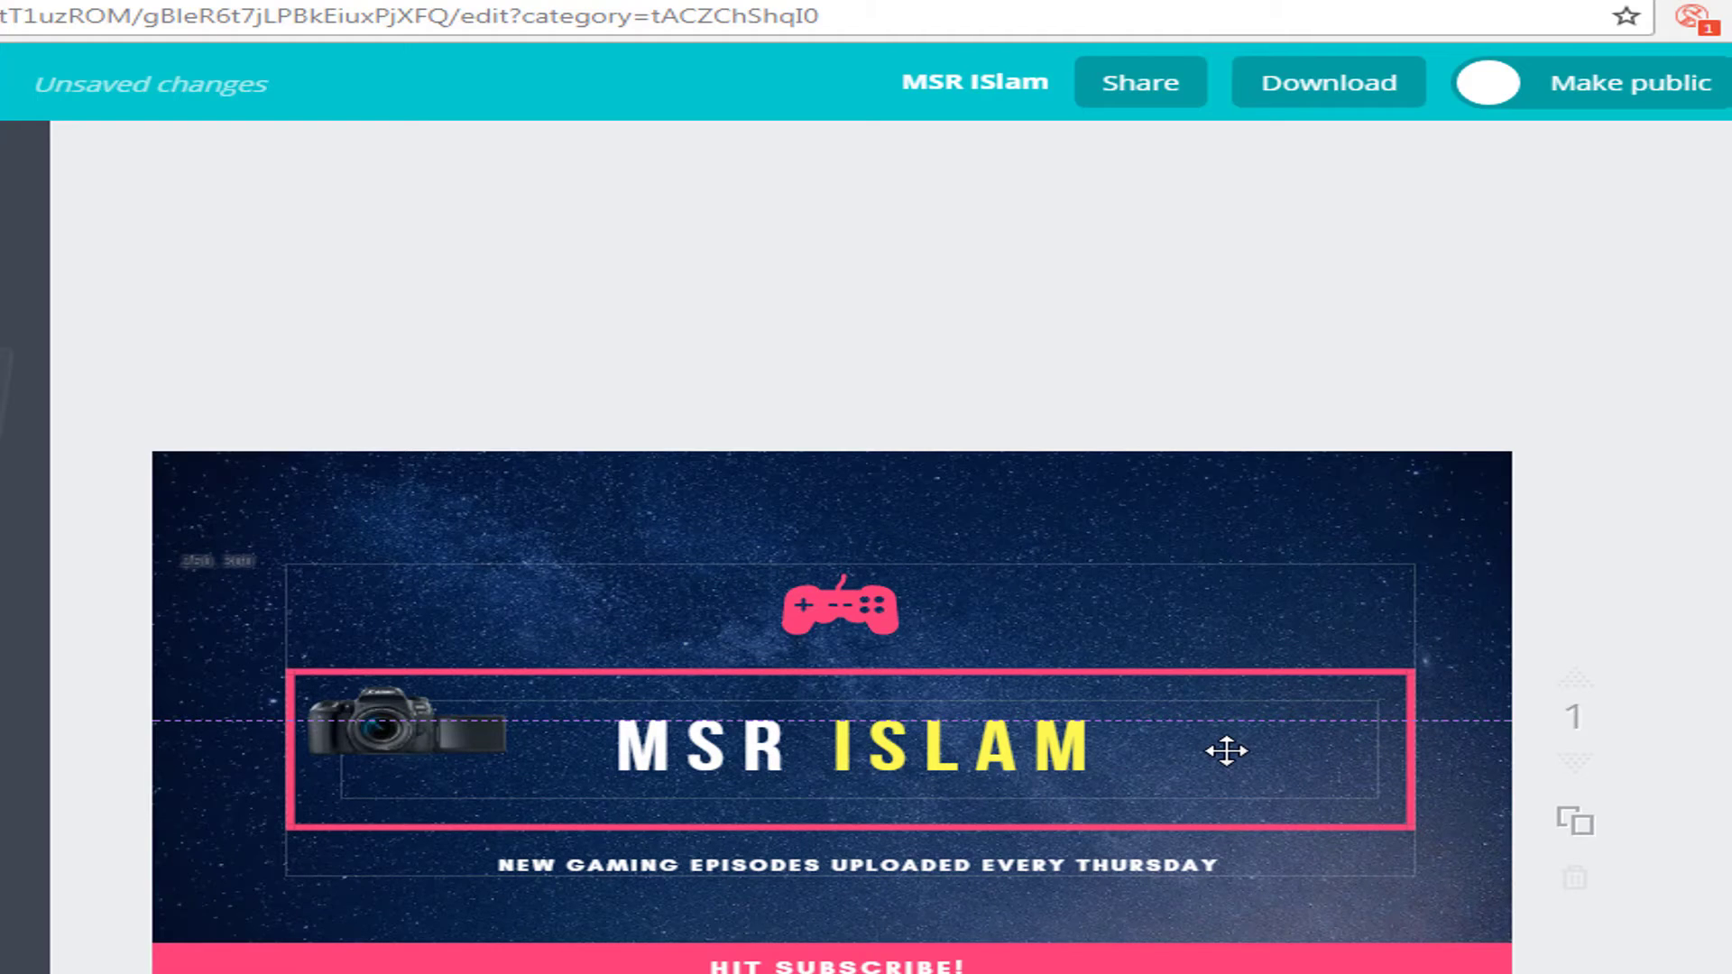
{"action": "left_click_drag", "start_coordinate": [1226, 751], "coordinate": [1229, 753]}
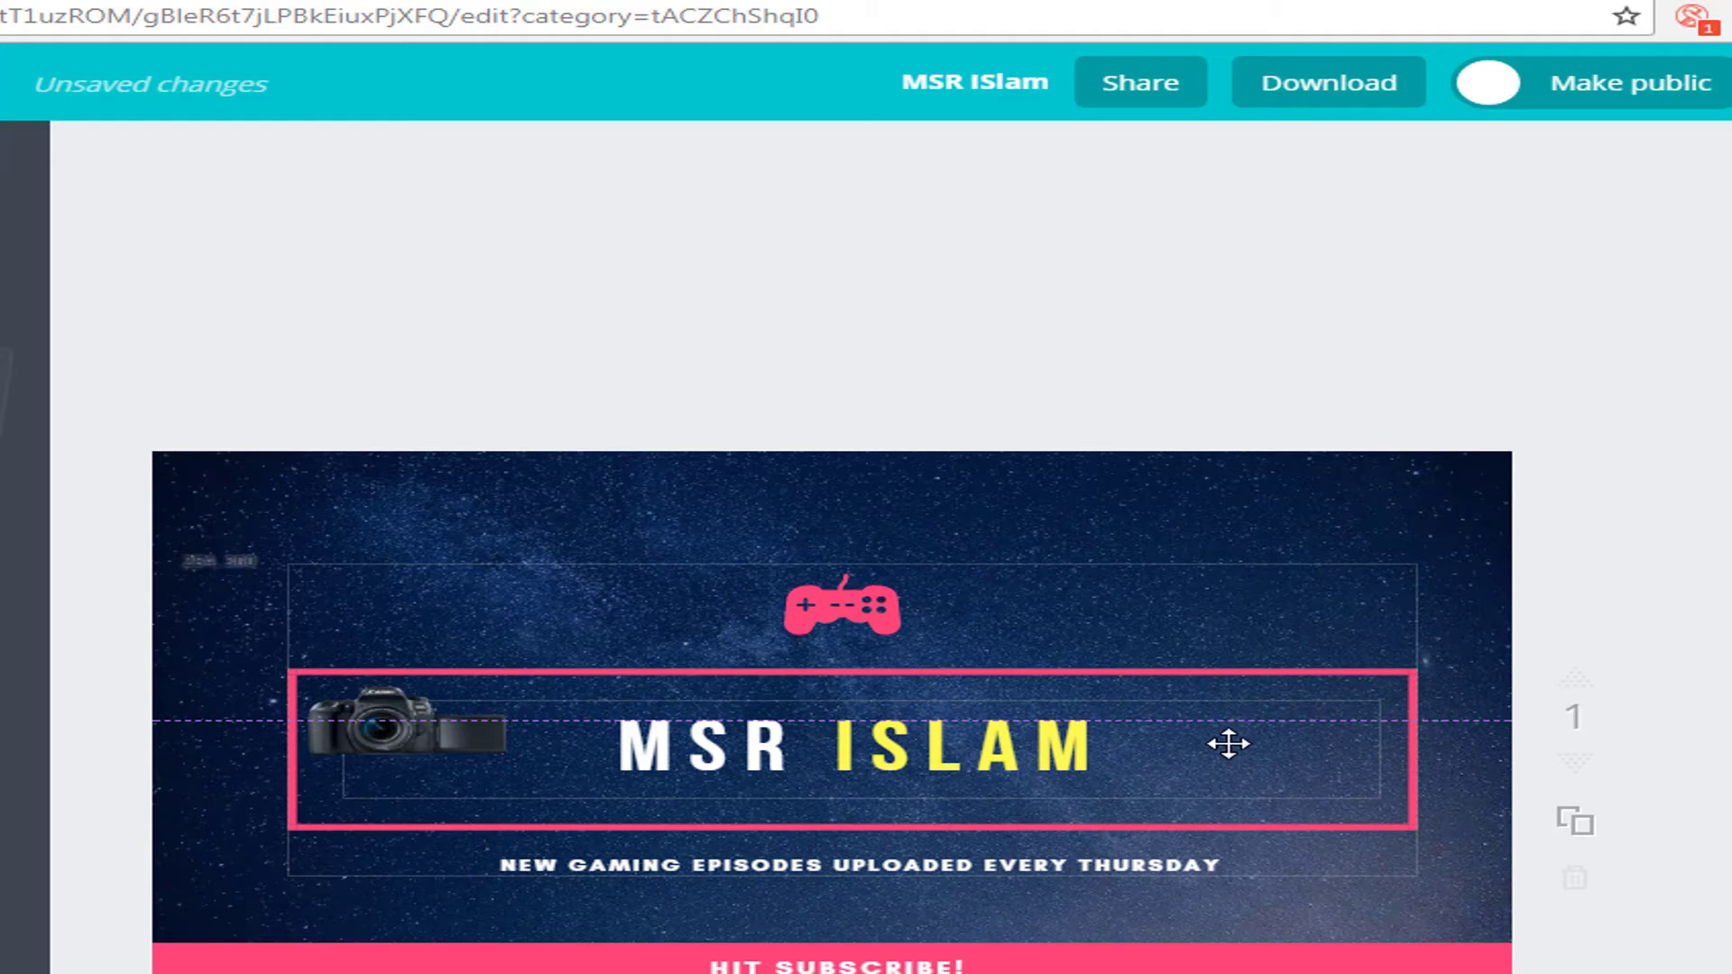
{"action": "mouse_move", "coordinate": [1229, 744]}
{"action": "left_mouse_down"}
{"action": "mouse_move", "coordinate": [1232, 760]}
{"action": "mouse_move", "coordinate": [1234, 745]}
{"action": "left_mouse_up"}
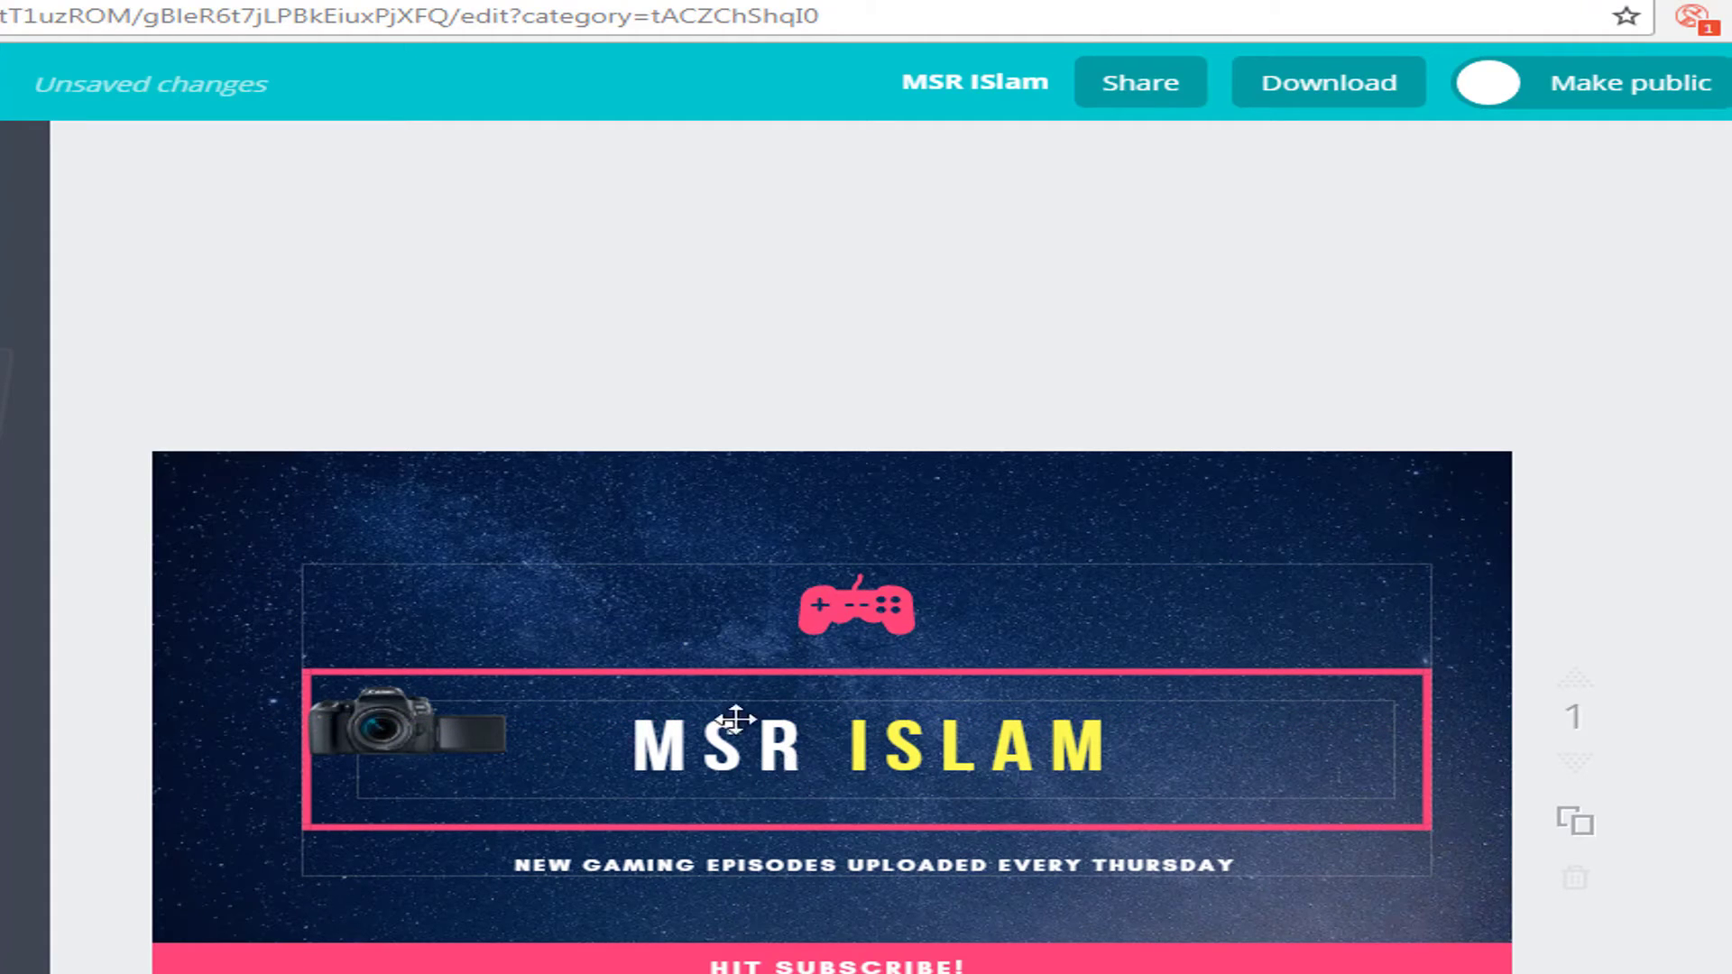
{"action": "mouse_move", "coordinate": [439, 732]}
{"action": "left_mouse_down"}
{"action": "mouse_move", "coordinate": [424, 721]}
{"action": "mouse_move", "coordinate": [455, 760]}
{"action": "left_mouse_up"}
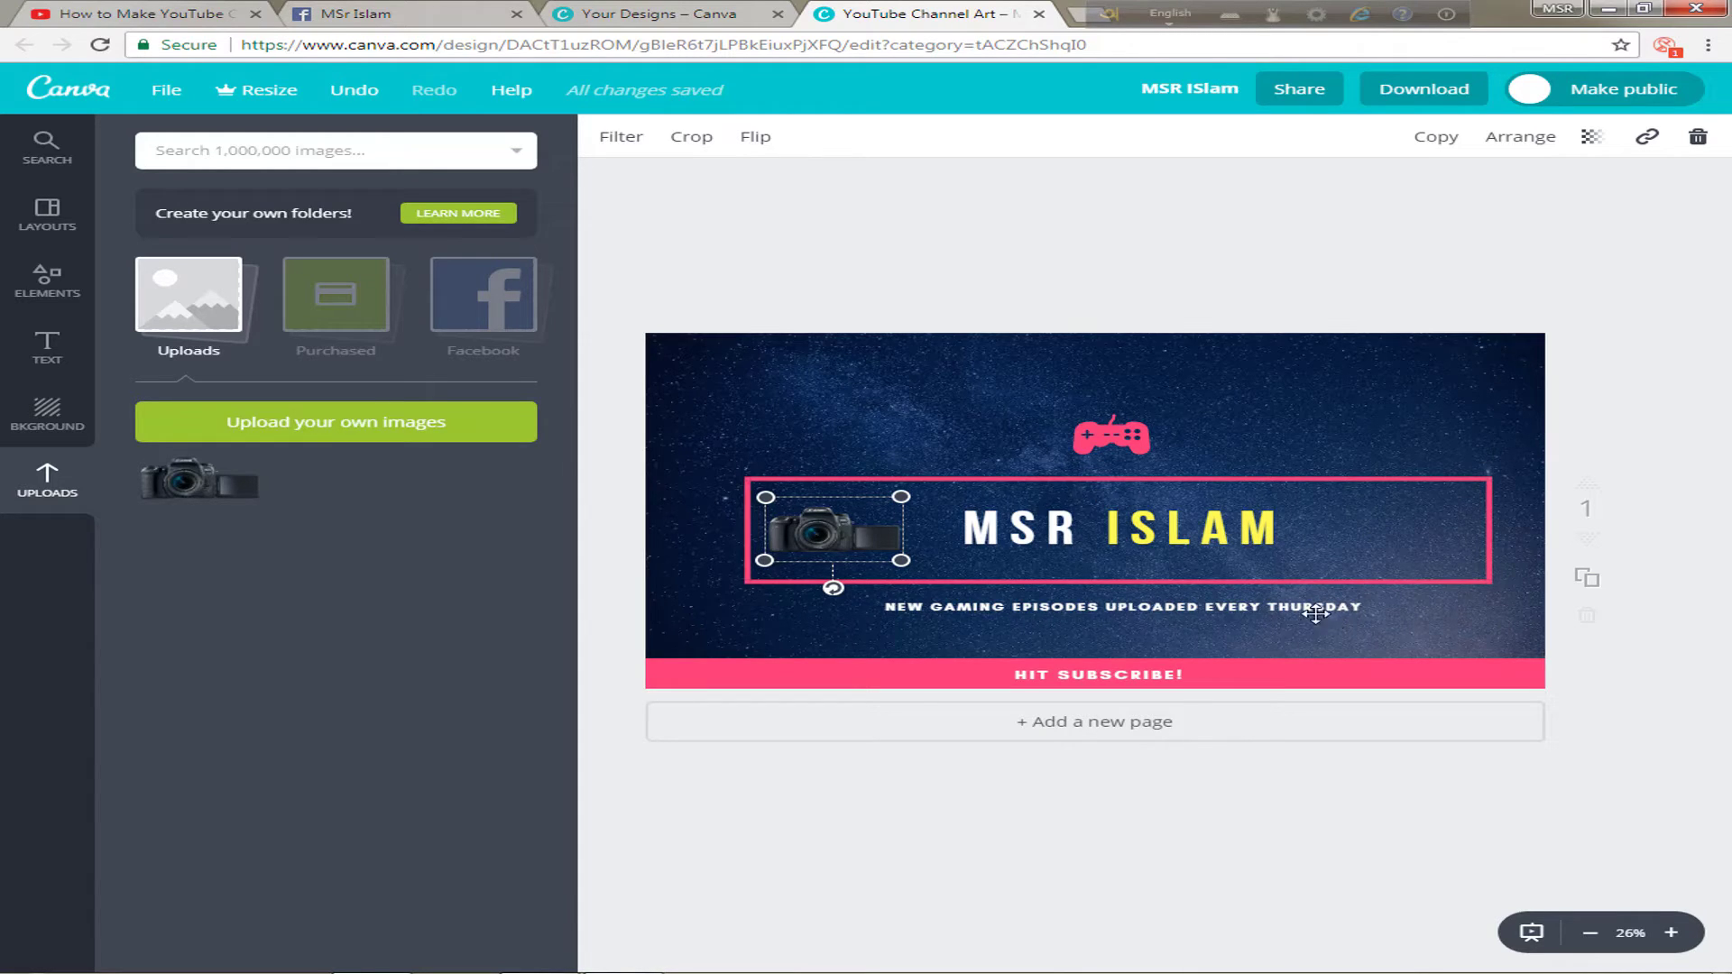
- Look through the Free Photos collection among the elements and return to the Canva layouts
{"action": "left_click", "coordinate": [45, 302]}
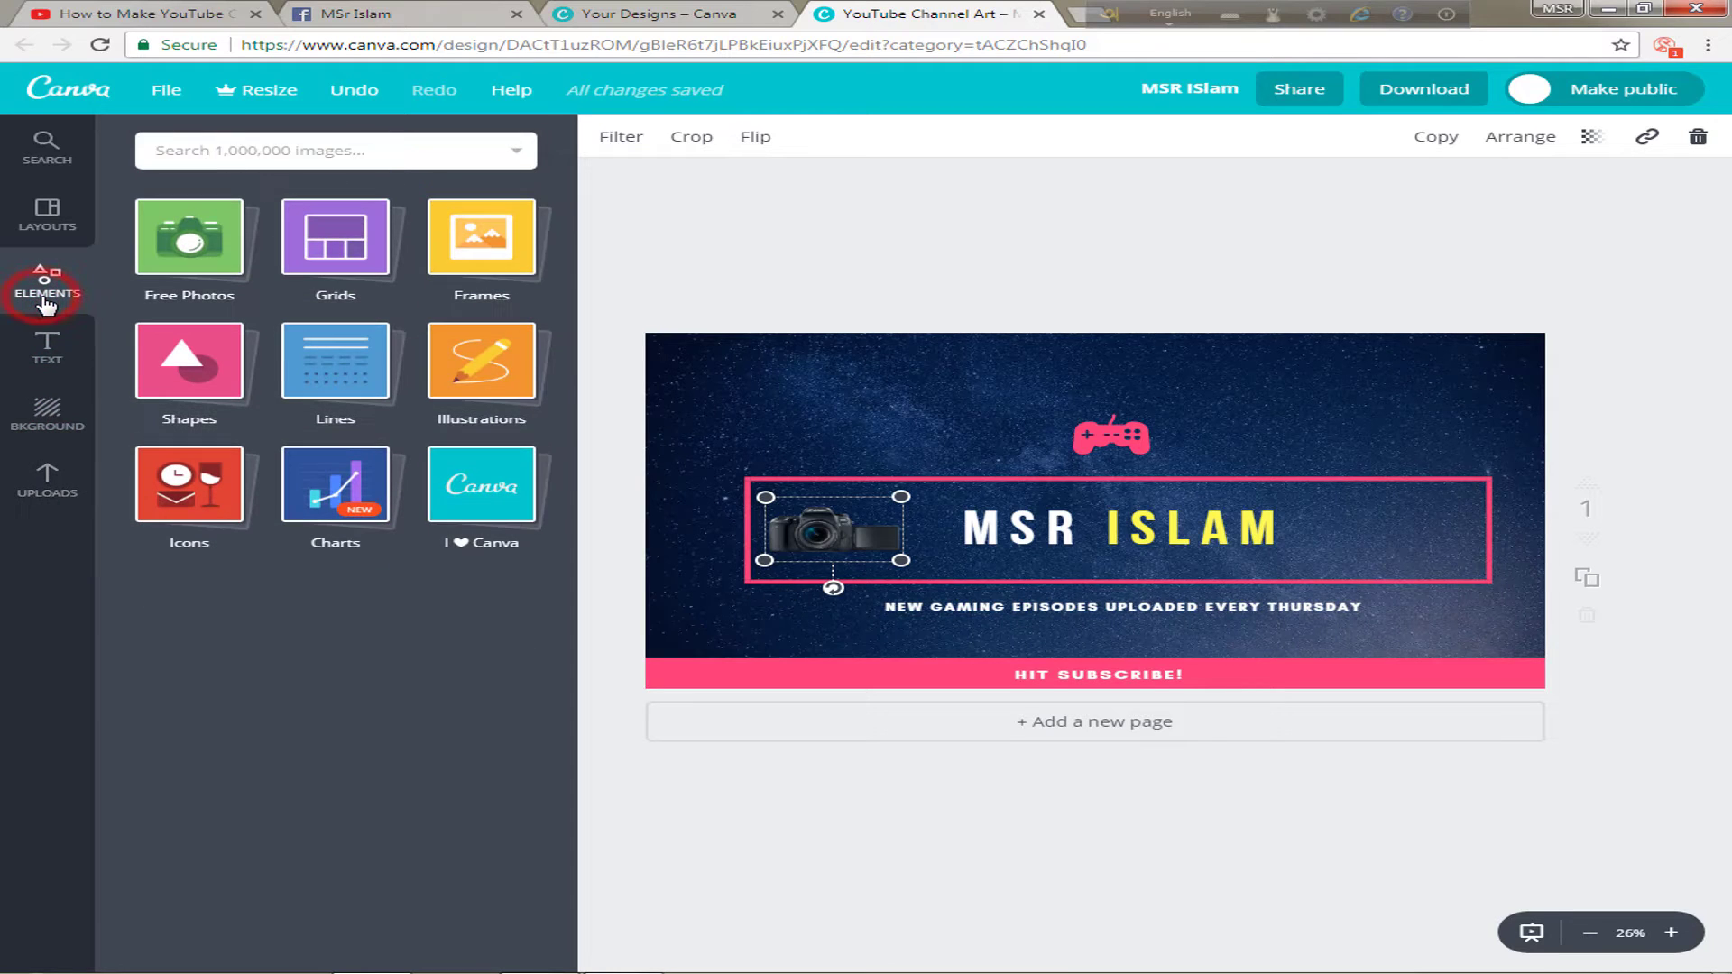
{"action": "left_click", "coordinate": [205, 252]}
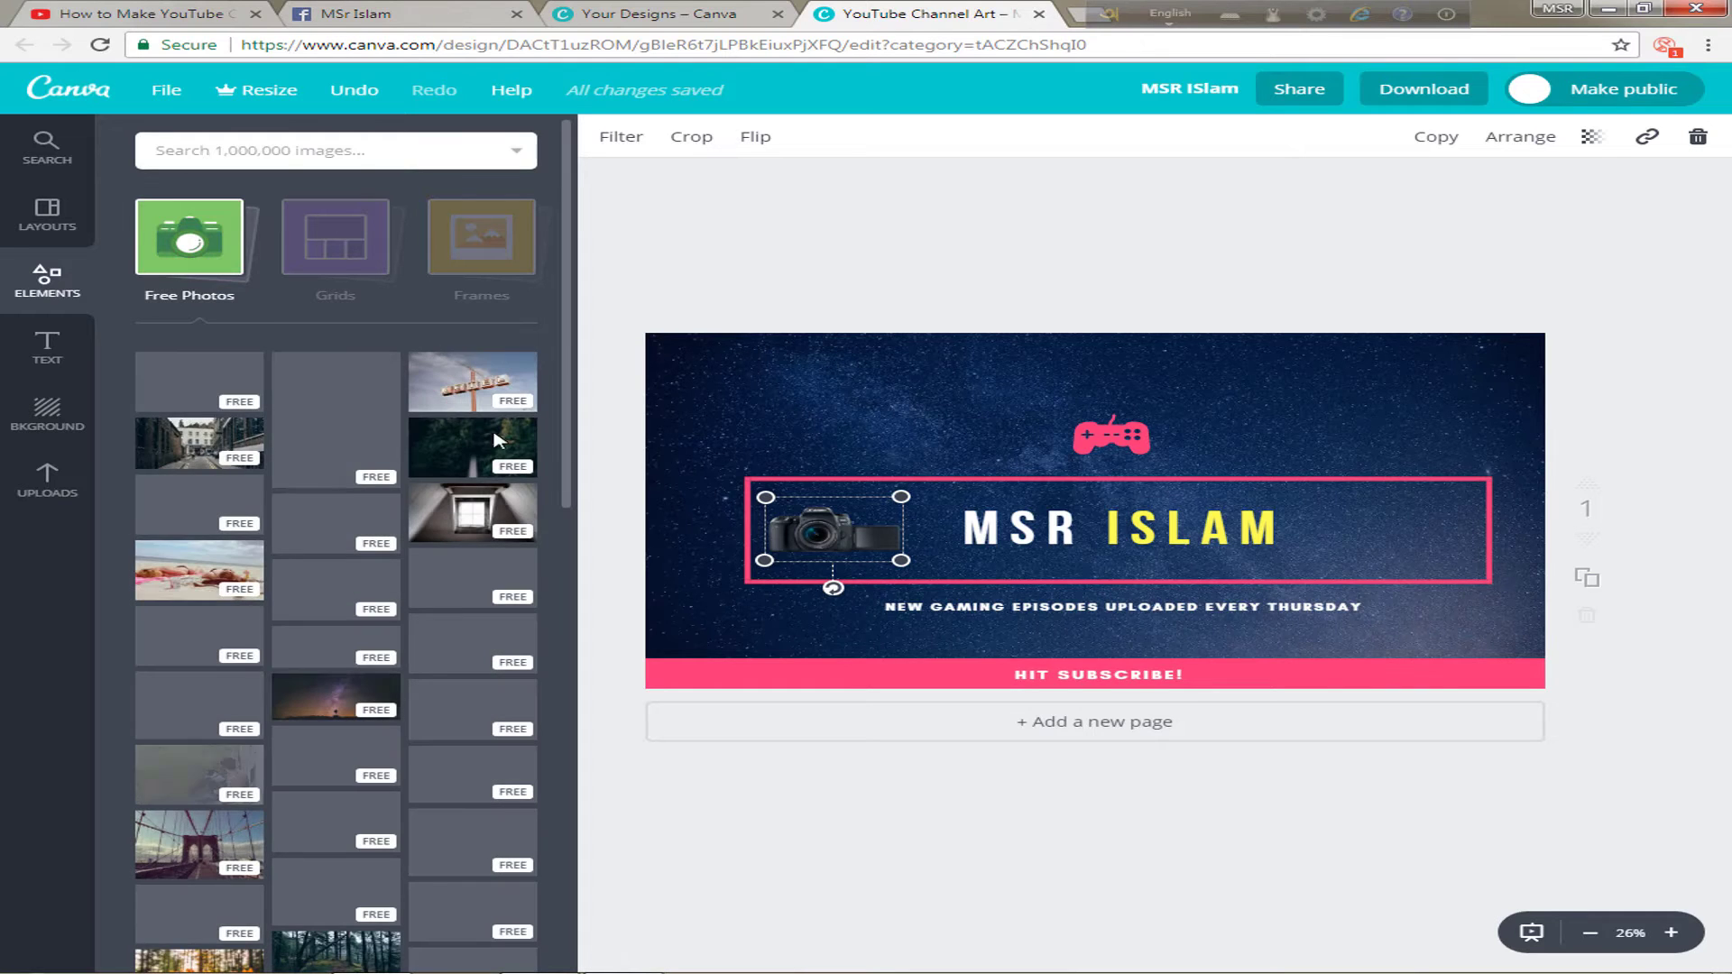
{"action": "scroll", "coordinate": [438, 552], "scroll_direction": "down", "scroll_amount": 8}
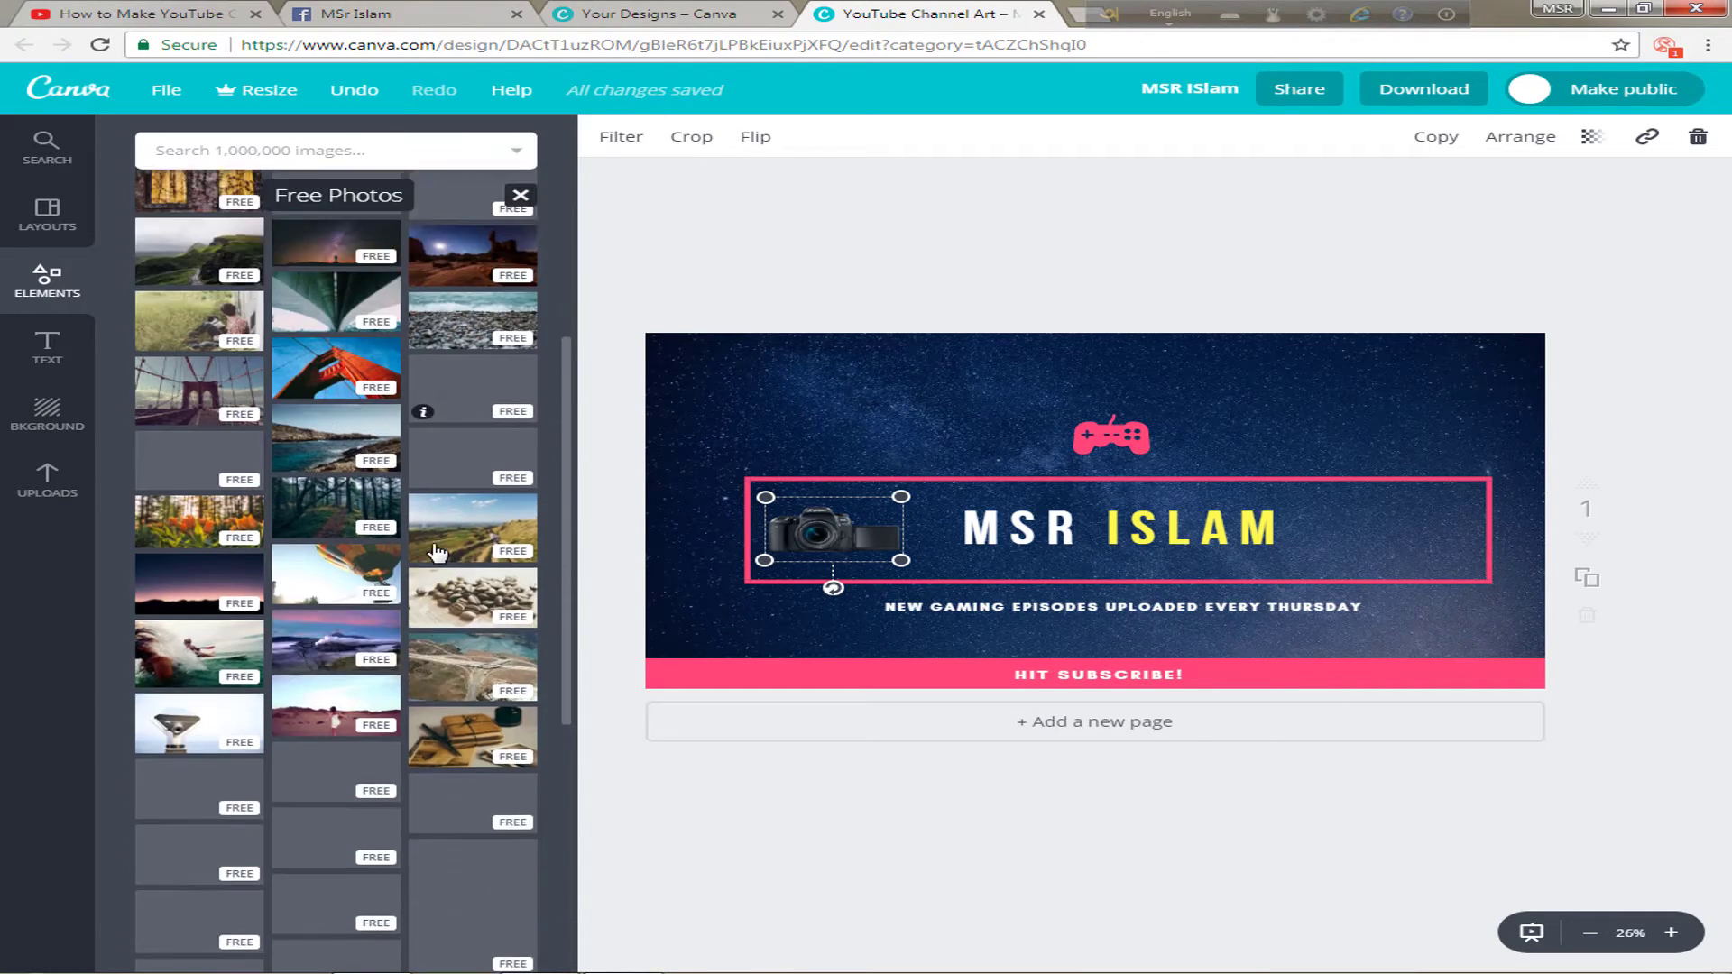
{"action": "scroll", "coordinate": [438, 552], "scroll_direction": "down", "scroll_amount": 5}
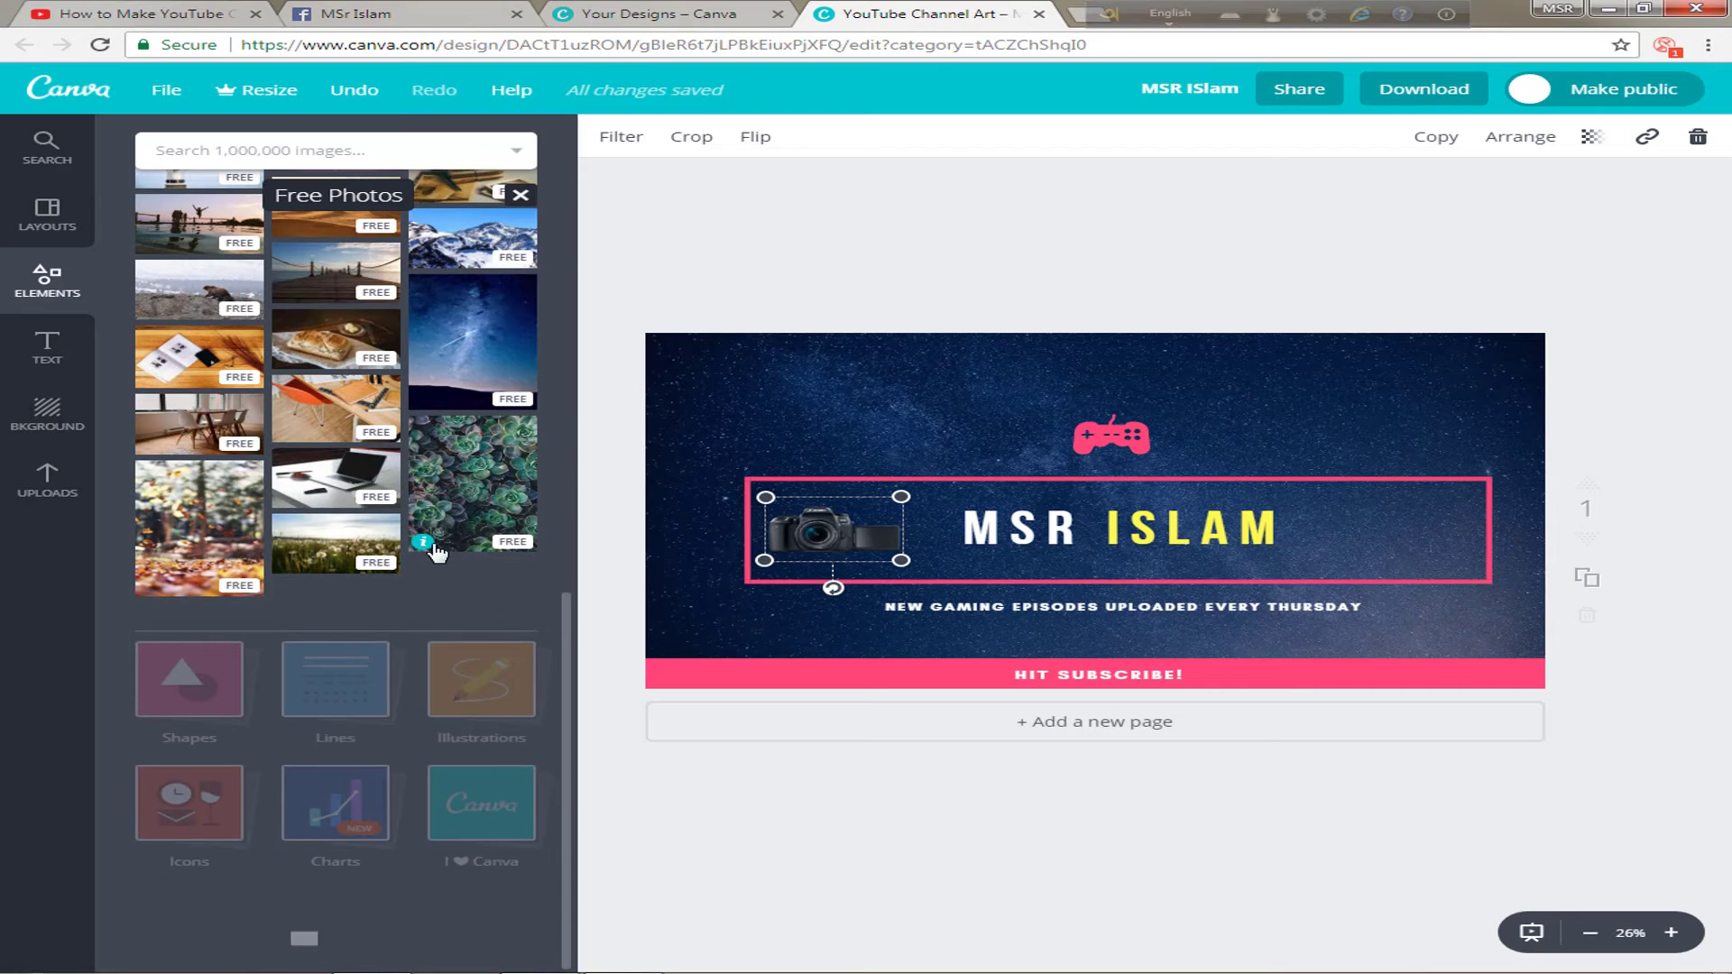
{"action": "scroll", "coordinate": [116, 367], "scroll_direction": "up", "scroll_amount": 4}
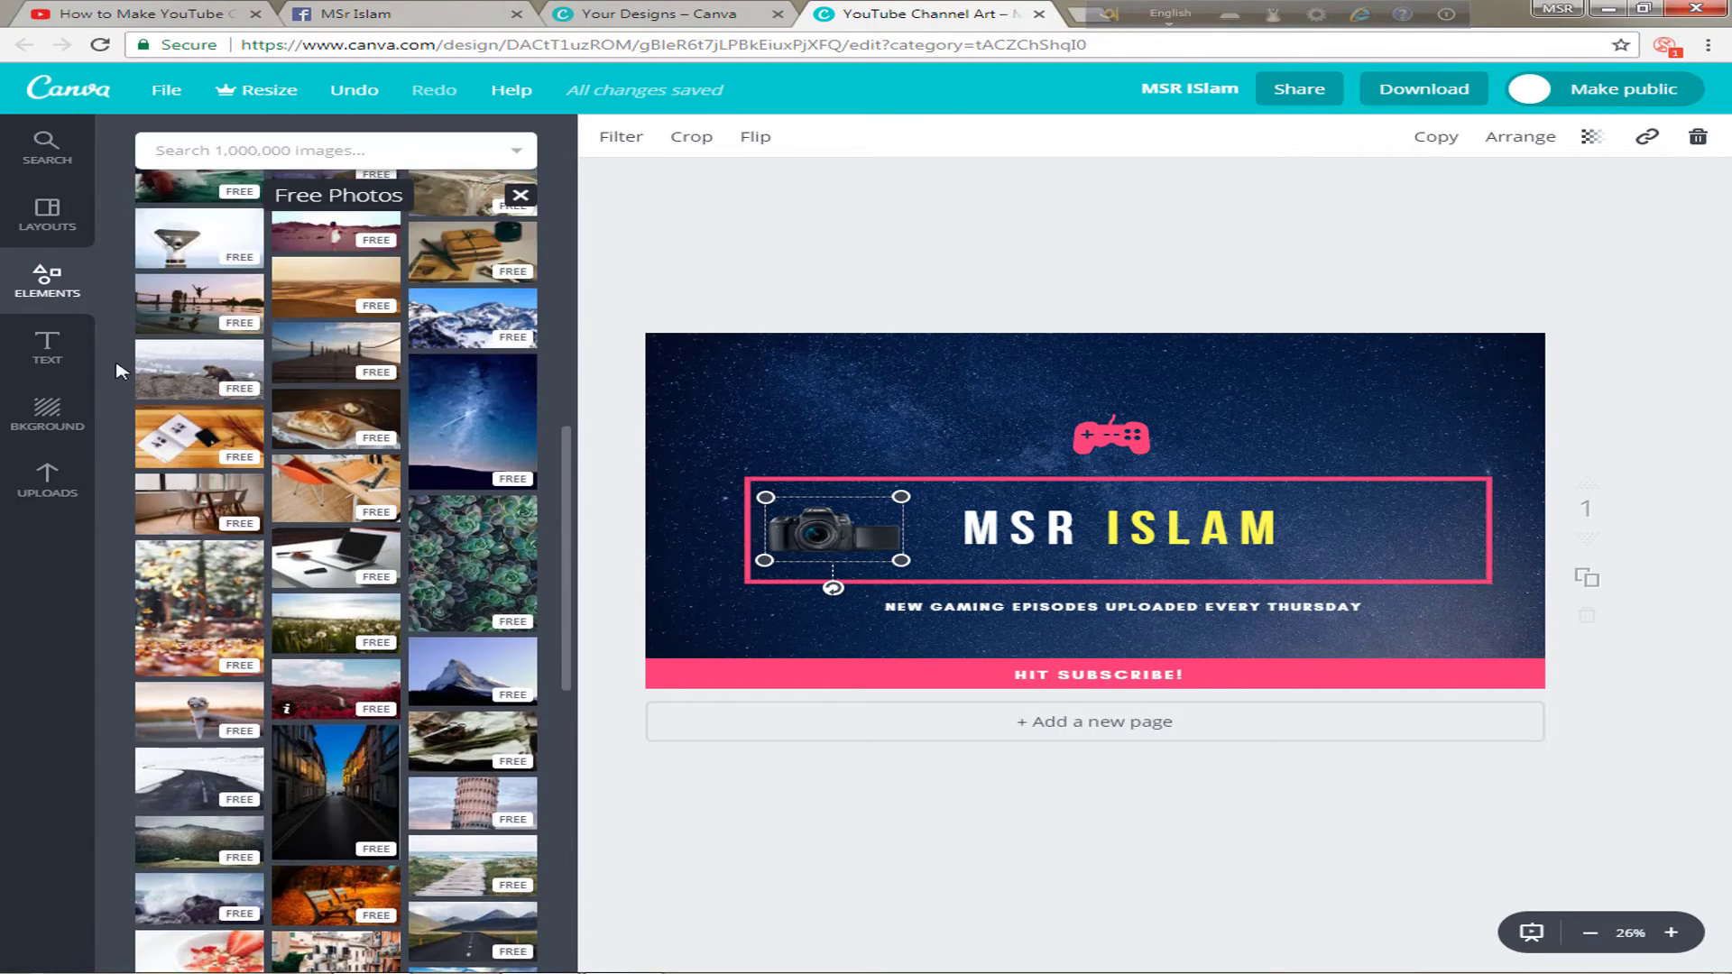
{"action": "left_click", "coordinate": [50, 217]}
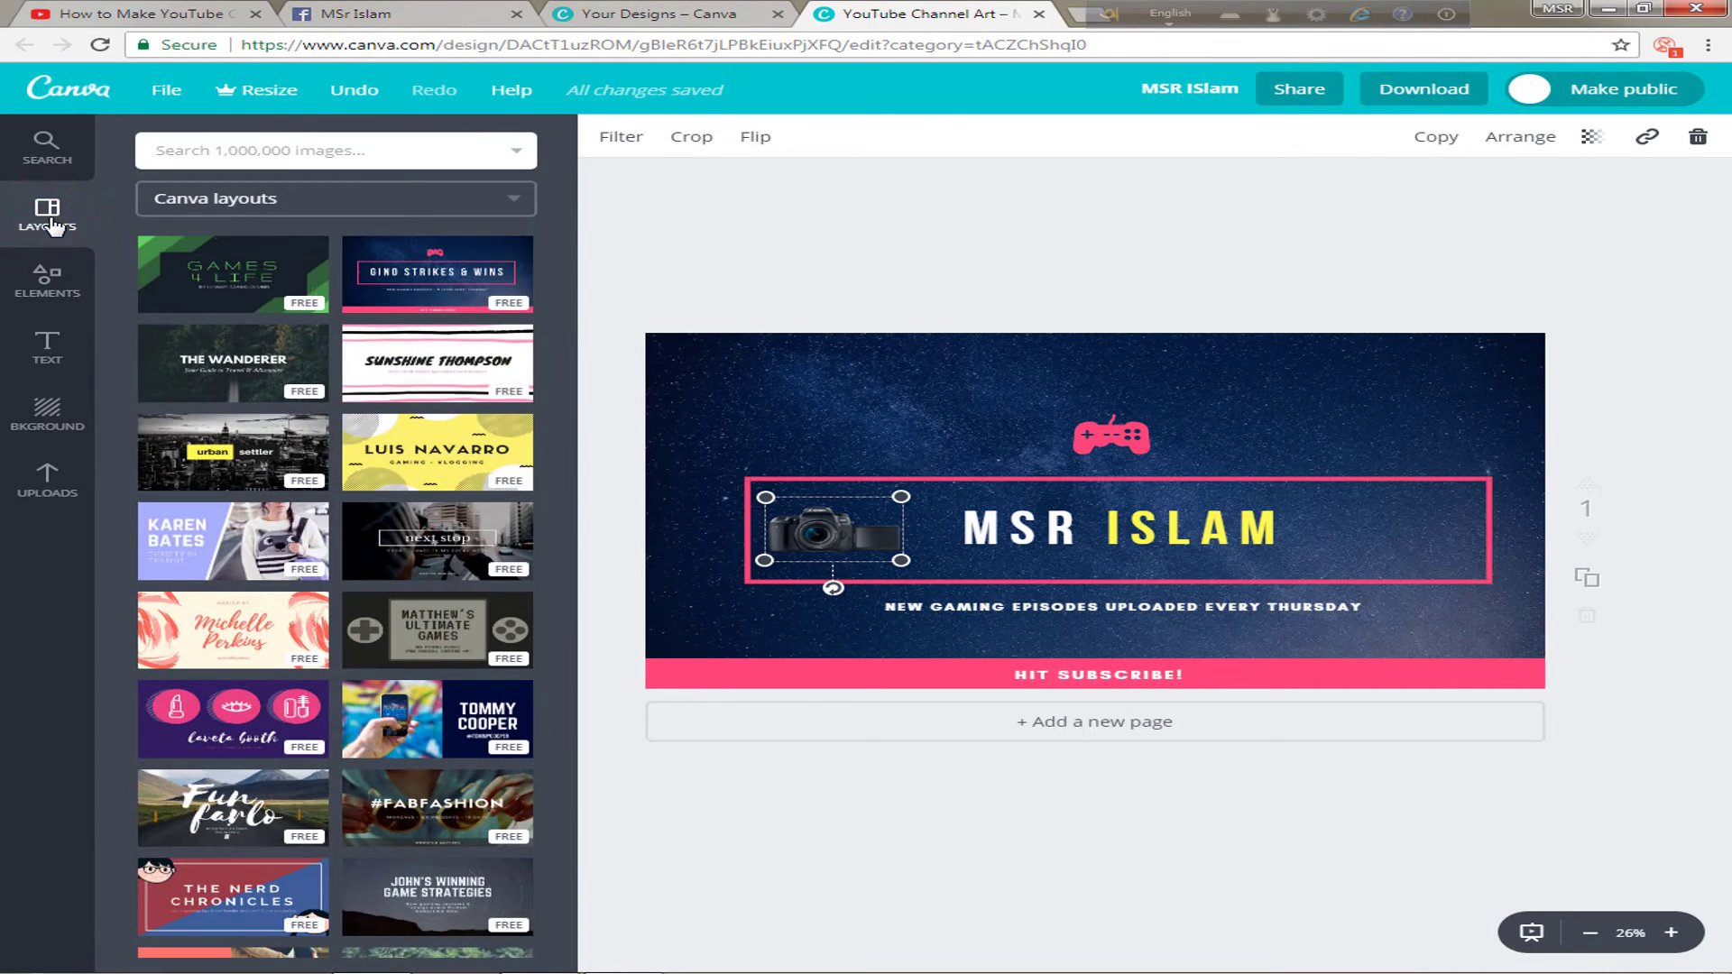
- Check the image search section and look further through the Canva layouts for channel art
{"action": "left_click", "coordinate": [46, 144]}
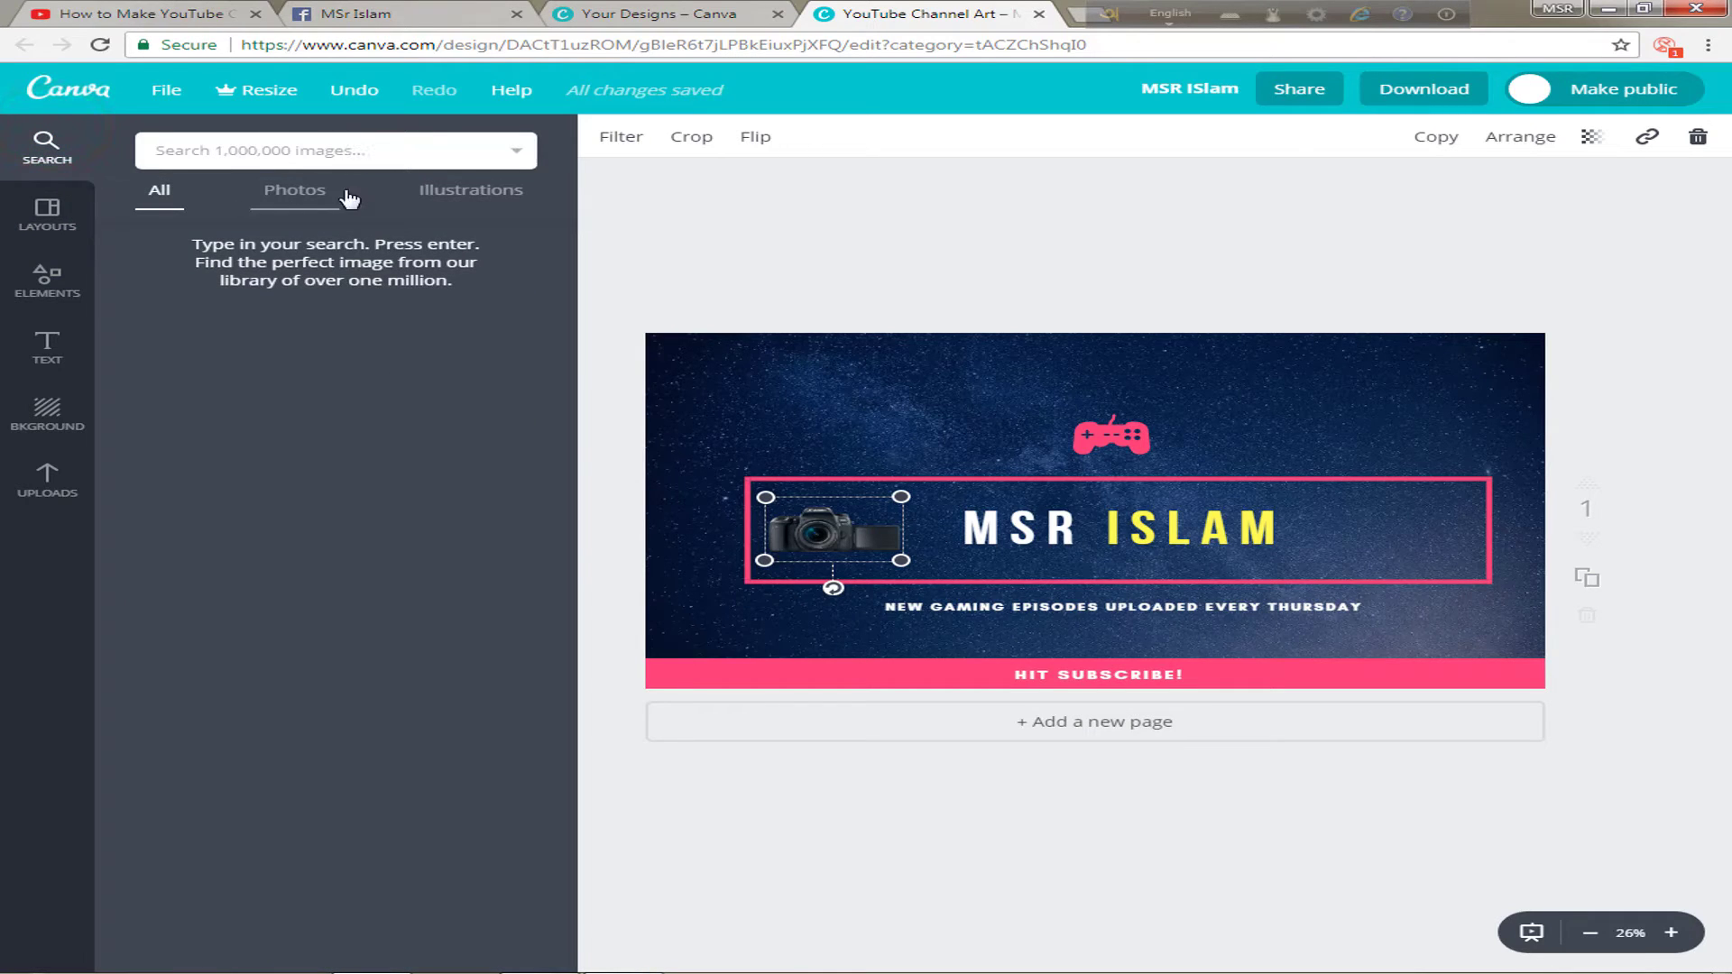
{"action": "left_click", "coordinate": [13, 217]}
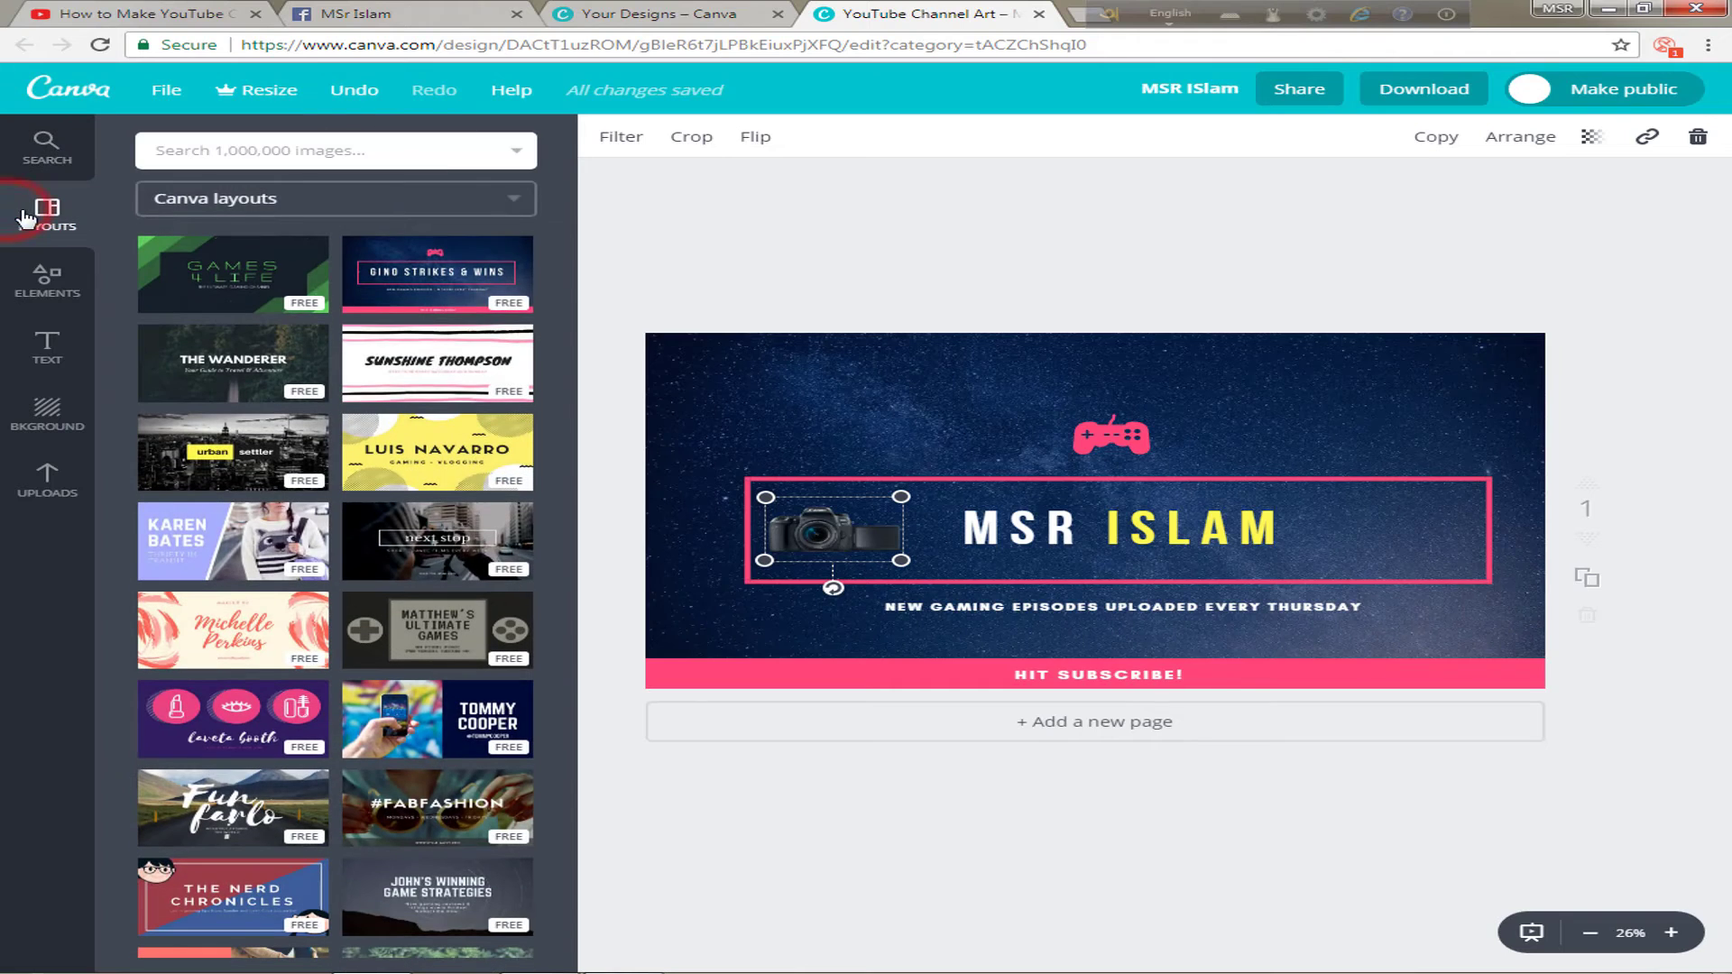
{"action": "scroll", "coordinate": [440, 570], "scroll_direction": "down", "scroll_amount": 15}
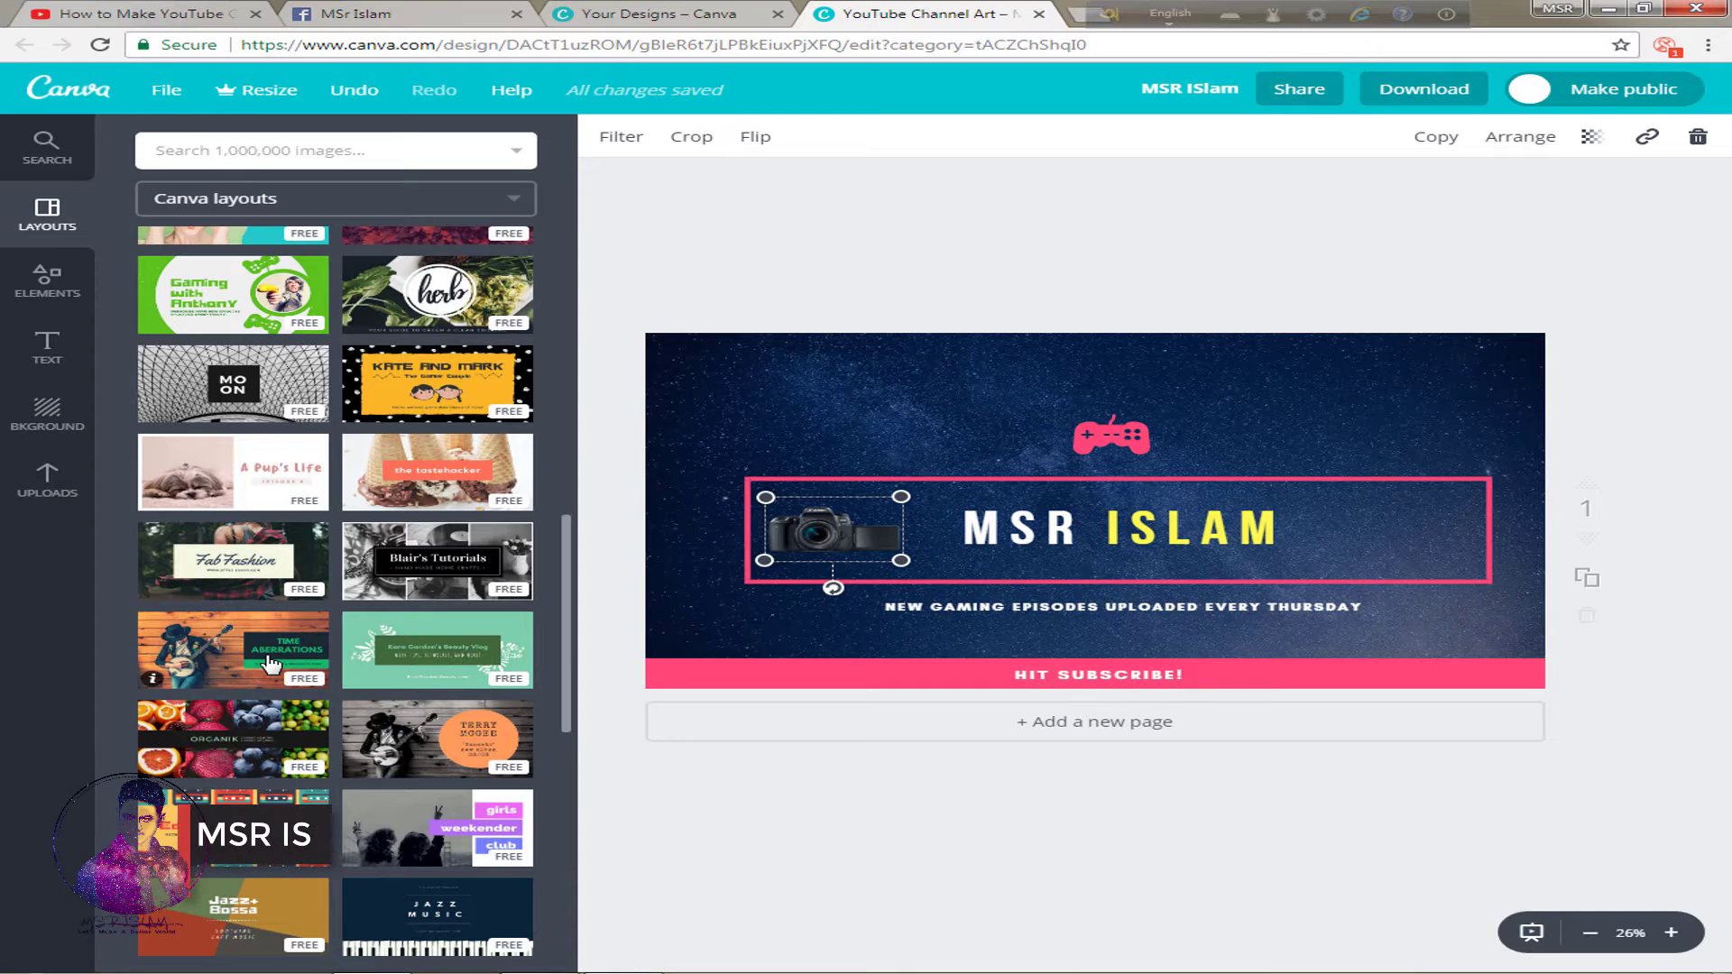
{"action": "scroll", "coordinate": [406, 722], "scroll_direction": "down", "scroll_amount": 5}
{"action": "scroll", "coordinate": [435, 765], "scroll_direction": "down", "scroll_amount": 2}
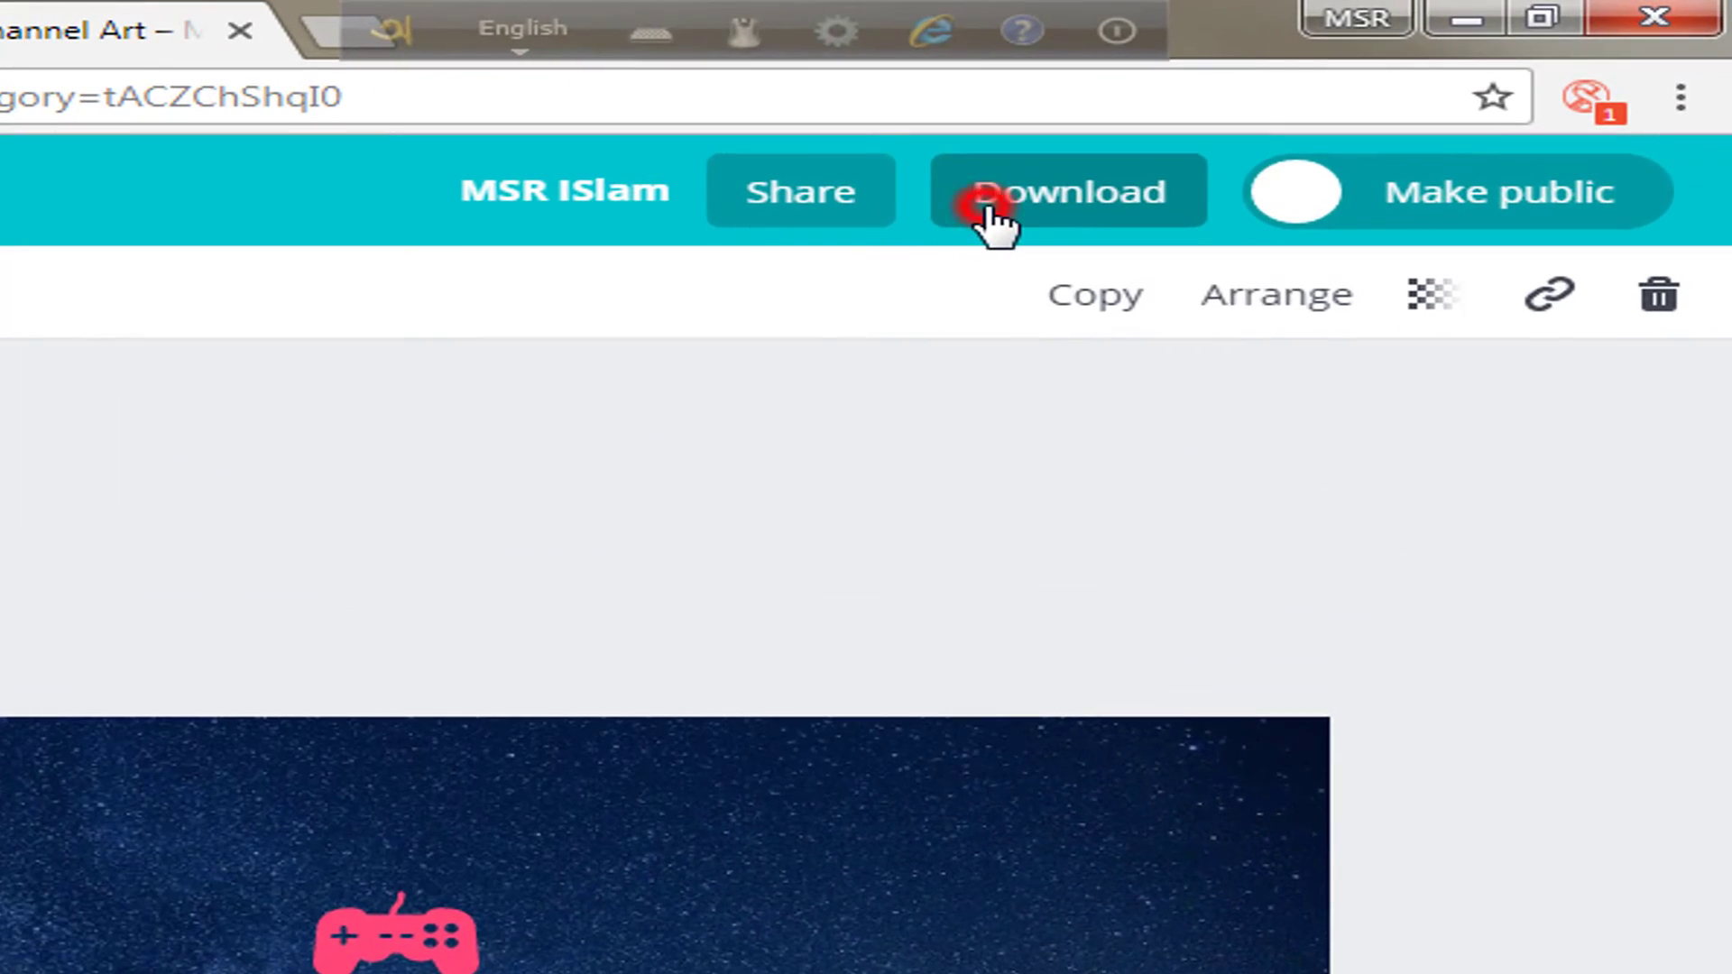
- Download the finished channel art as a JPG file and dismiss the mobile app offer
{"action": "left_click", "coordinate": [1240, 149]}
{"action": "left_click", "coordinate": [1431, 279]}
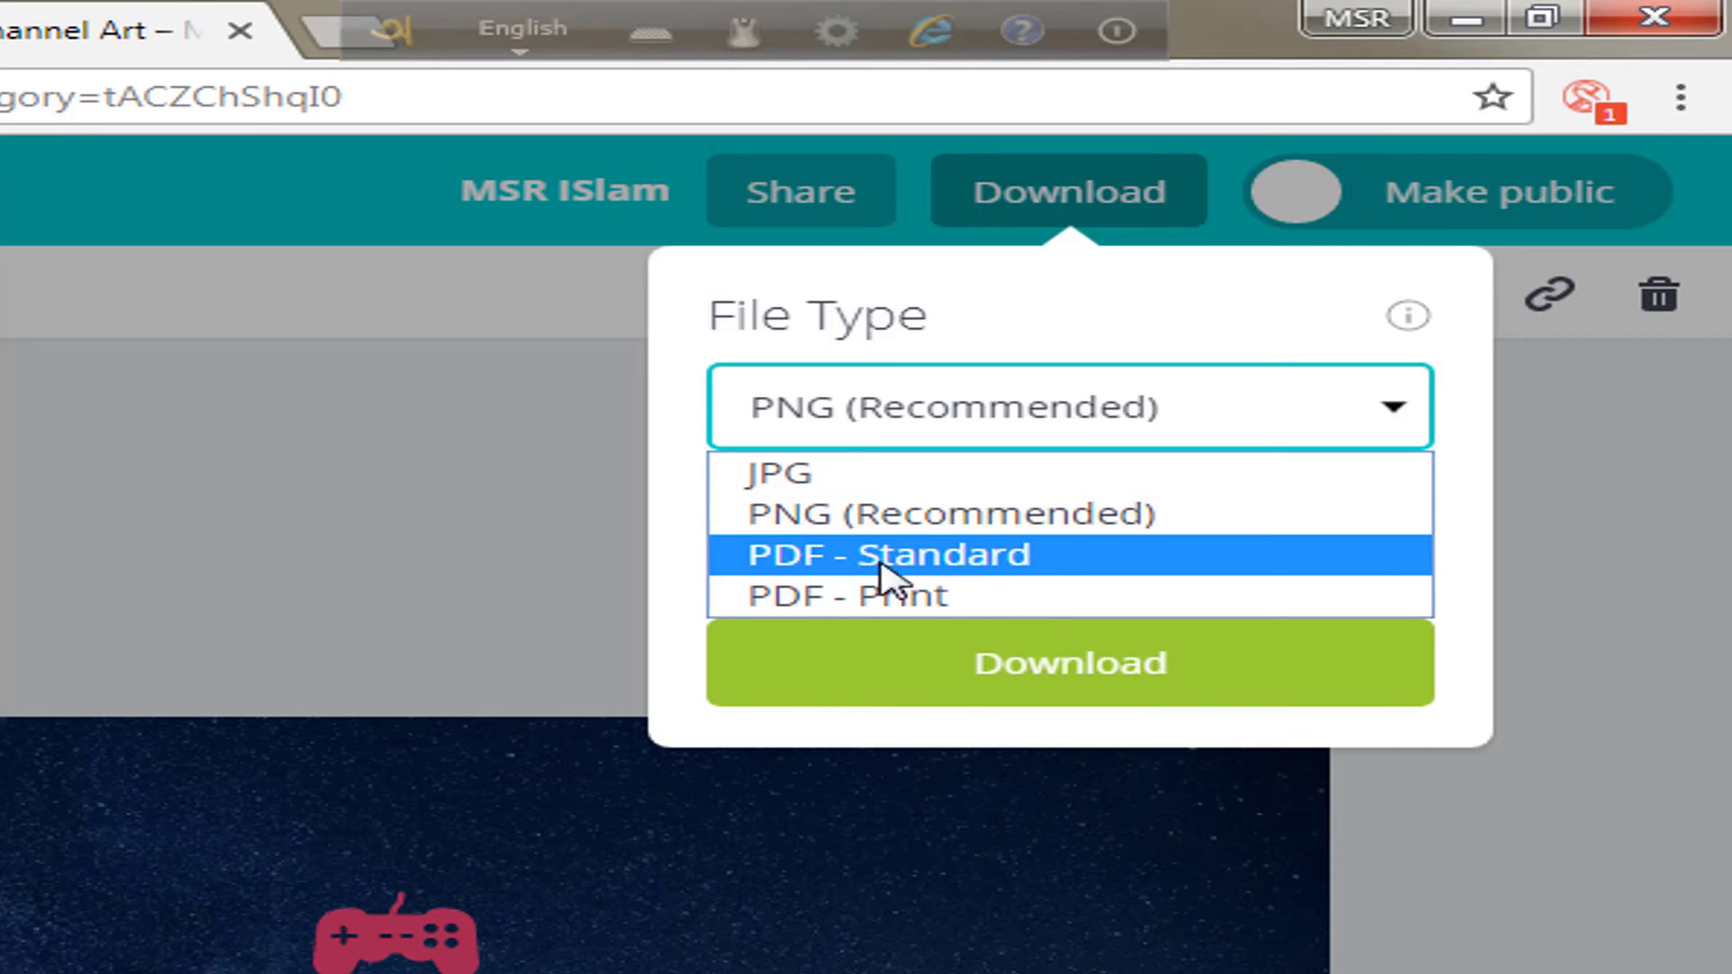
{"action": "left_click", "coordinate": [1026, 486]}
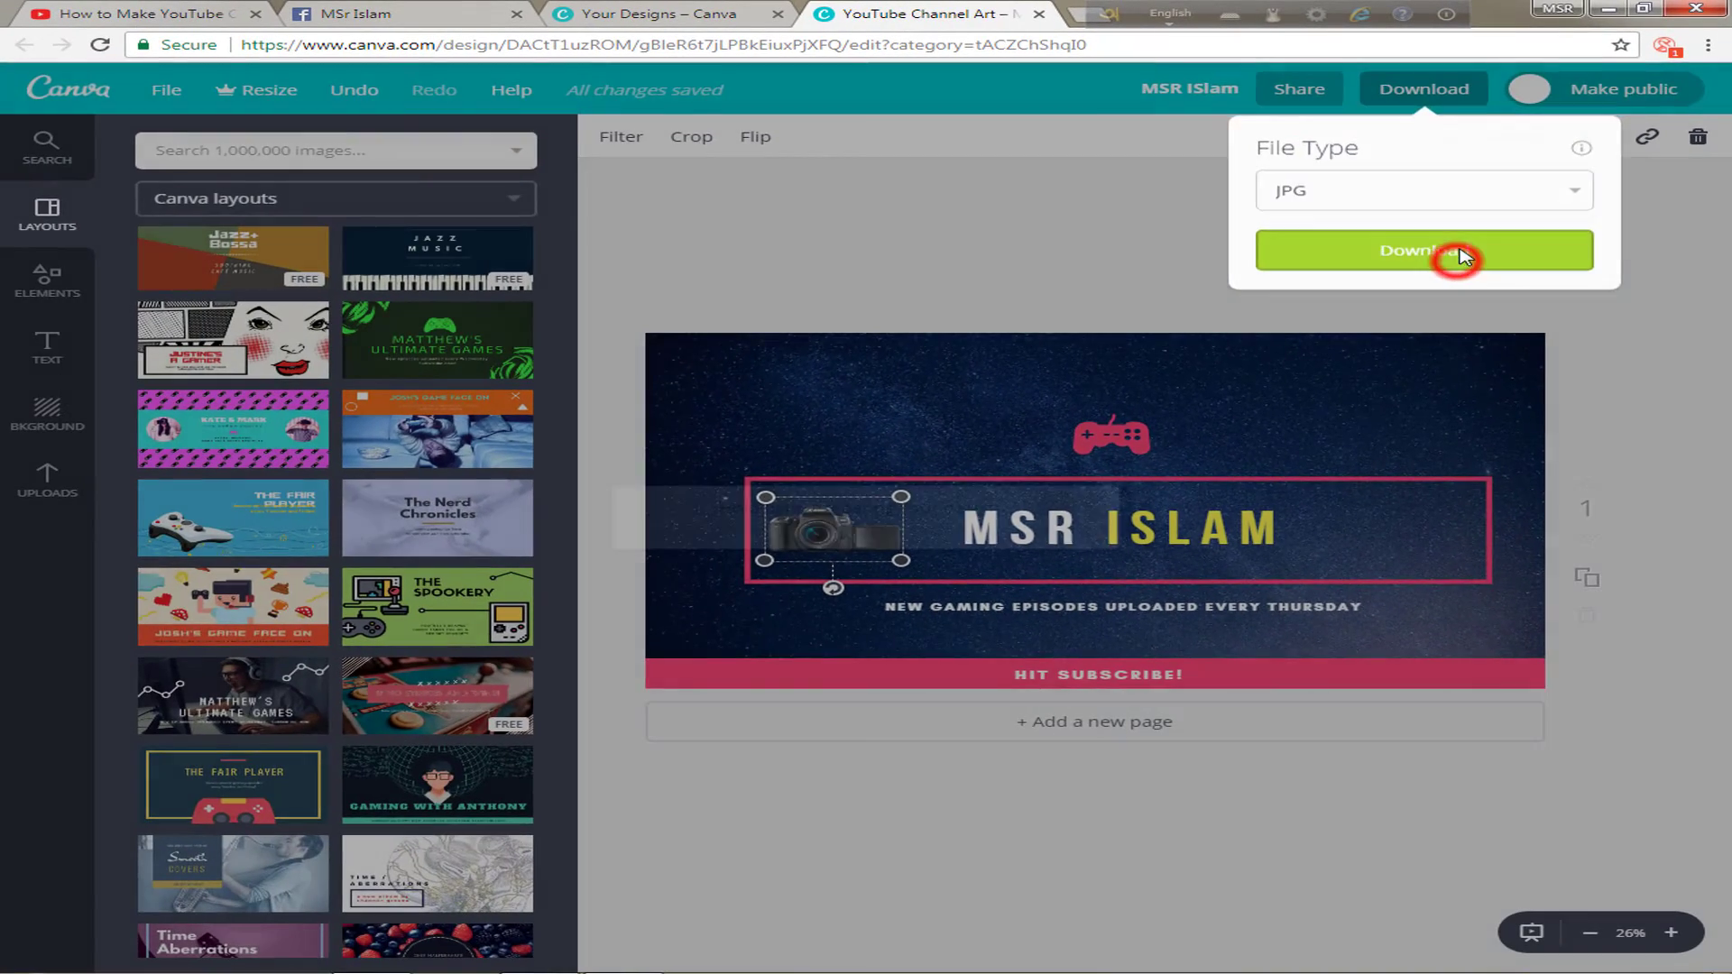
{"action": "left_click", "coordinate": [1416, 307]}
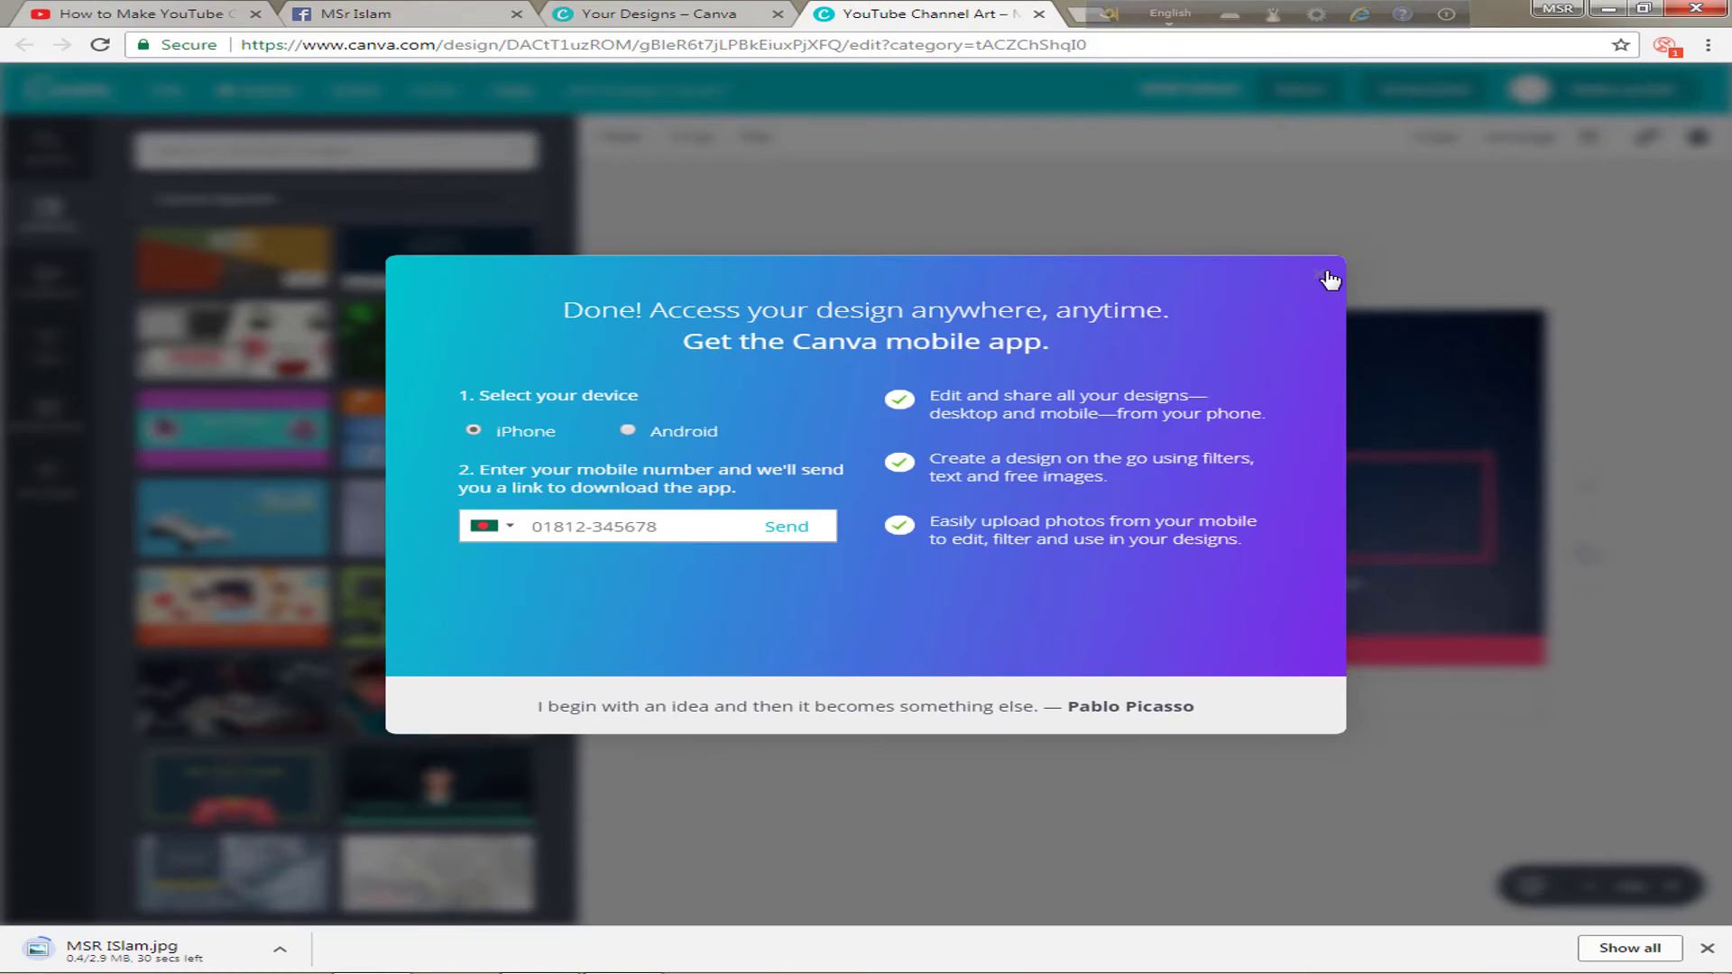
{"action": "left_click", "coordinate": [1327, 274]}
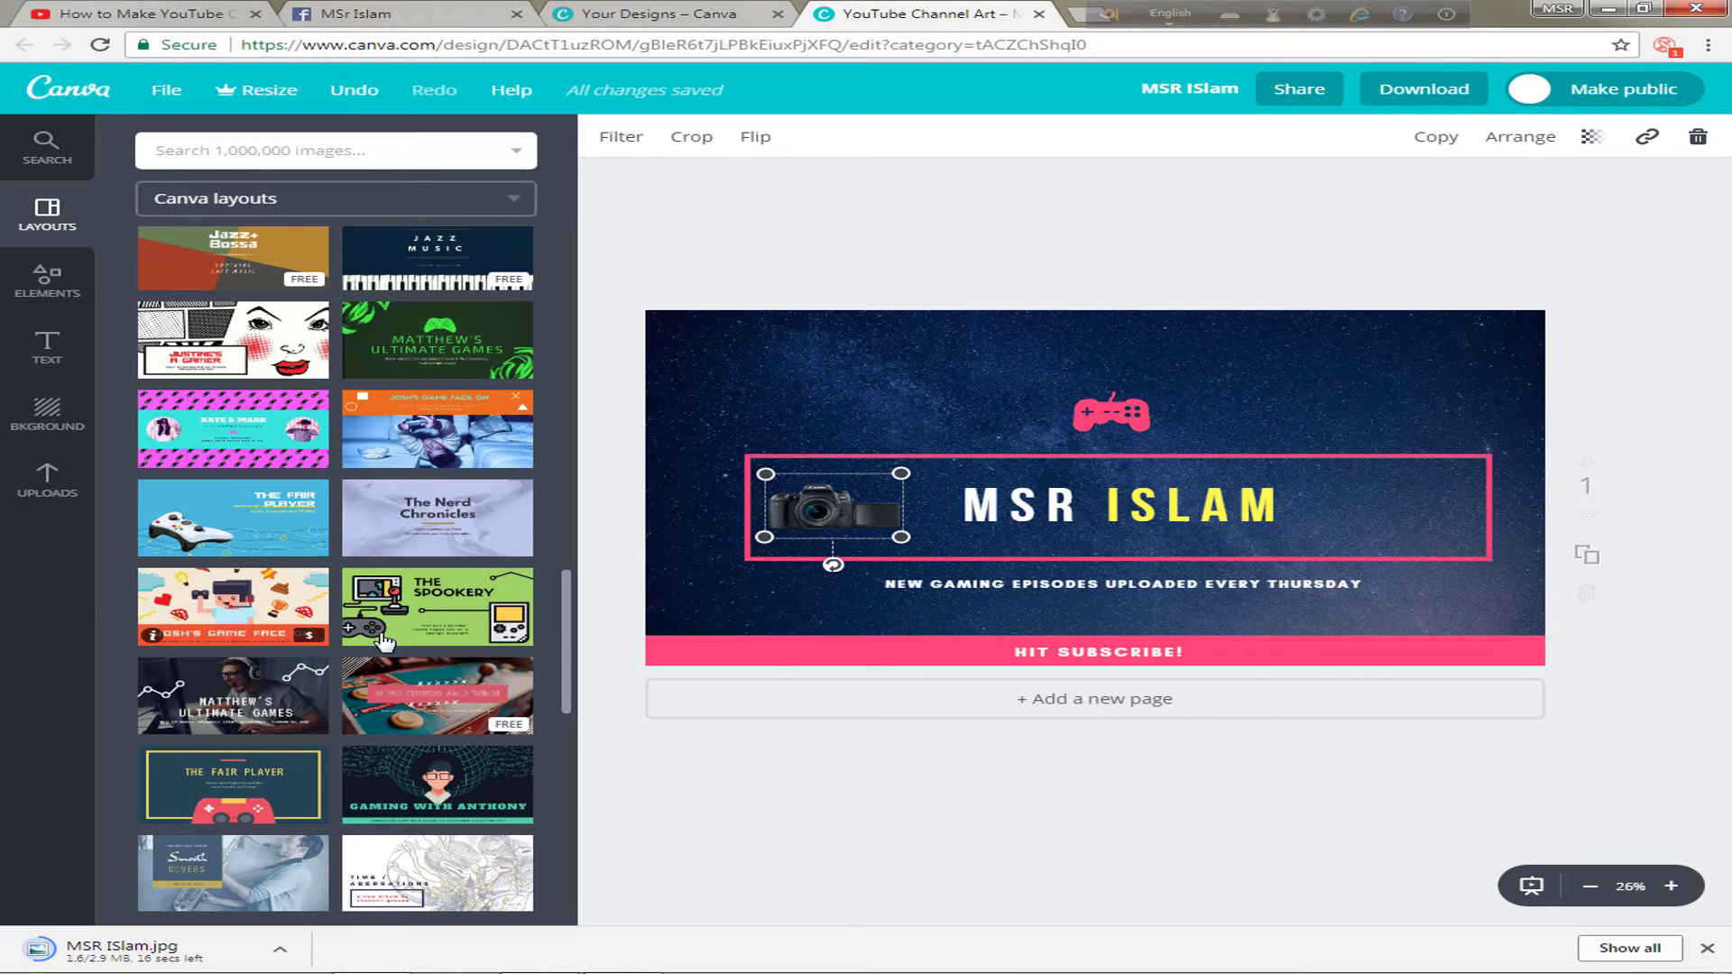
- Examine the remaining free and paid Canva layouts while the banner file downloads
{"action": "scroll", "coordinate": [386, 649], "scroll_direction": "down", "scroll_amount": 4}
{"action": "scroll", "coordinate": [386, 650], "scroll_direction": "down", "scroll_amount": 10}
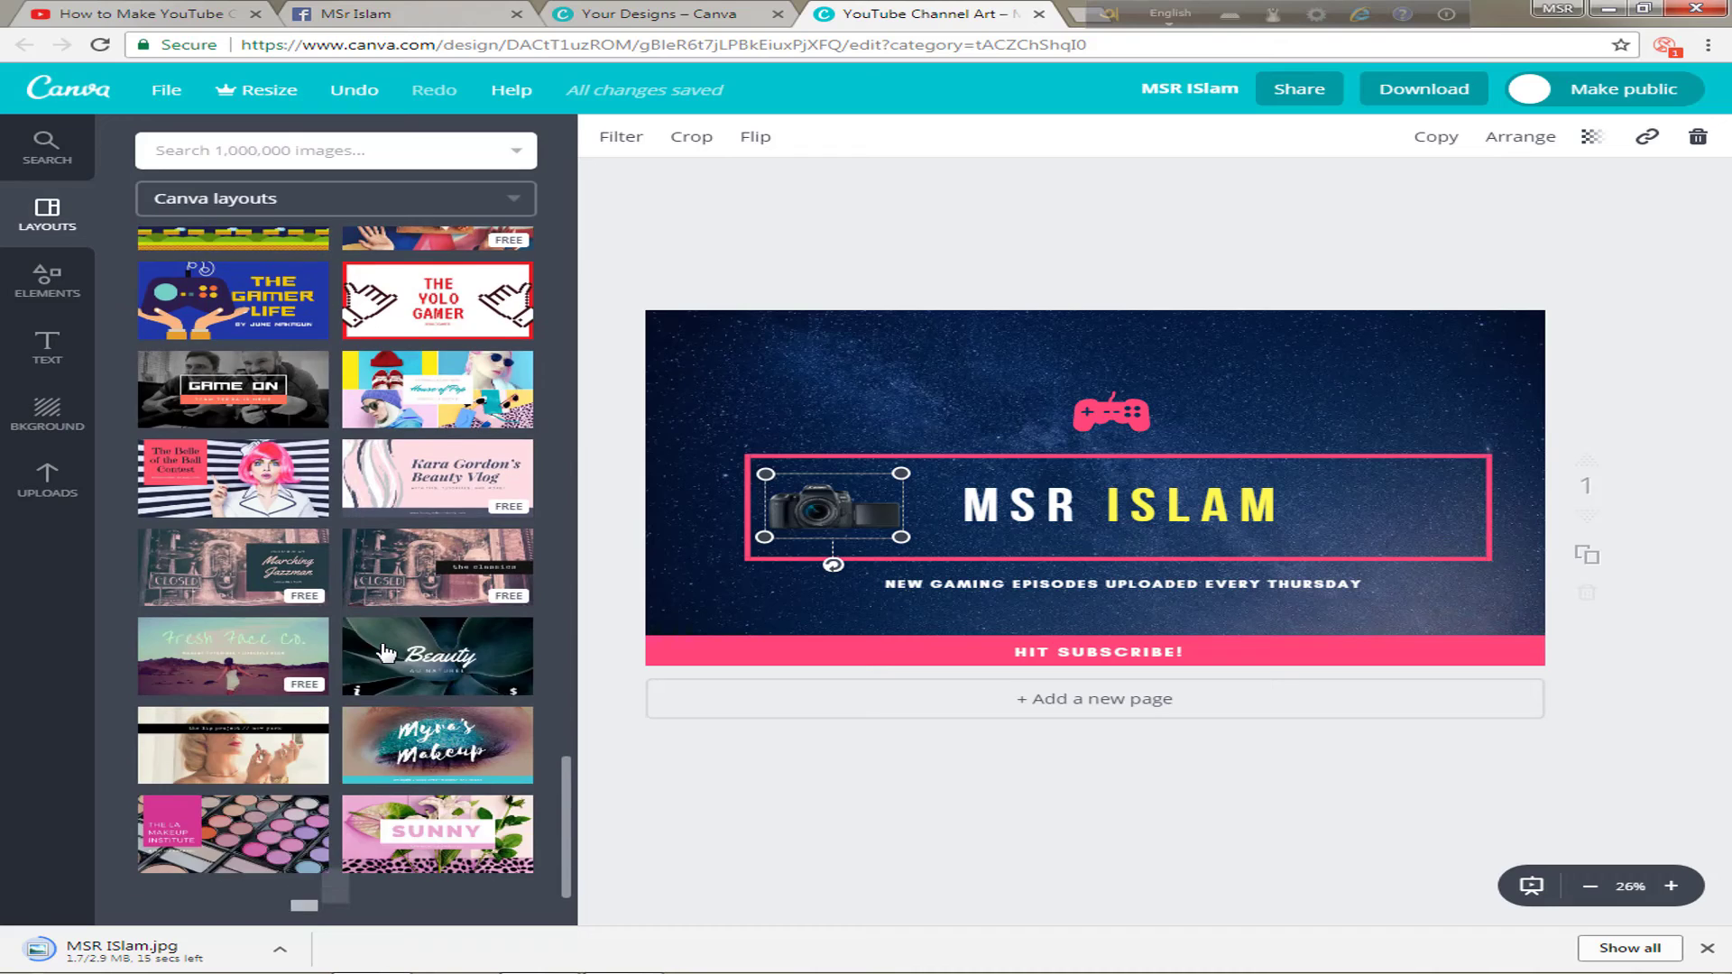
{"action": "scroll", "coordinate": [386, 650], "scroll_direction": "down", "scroll_amount": 3}
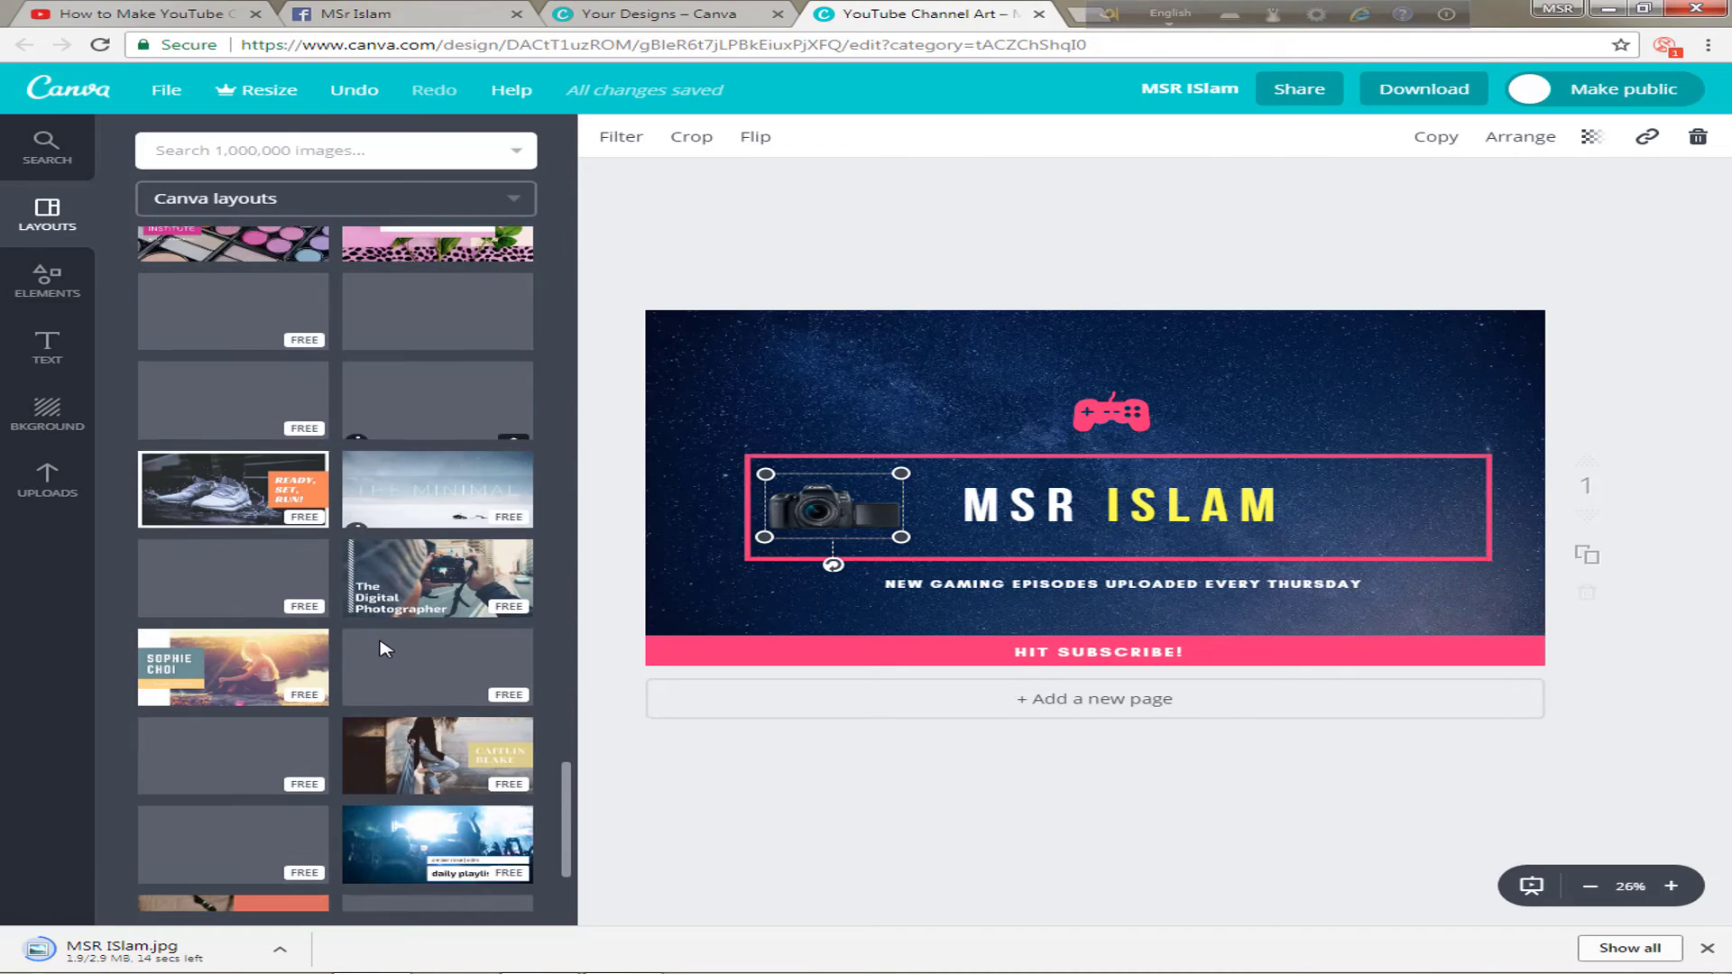
{"action": "scroll", "coordinate": [386, 650], "scroll_direction": "down", "scroll_amount": 6}
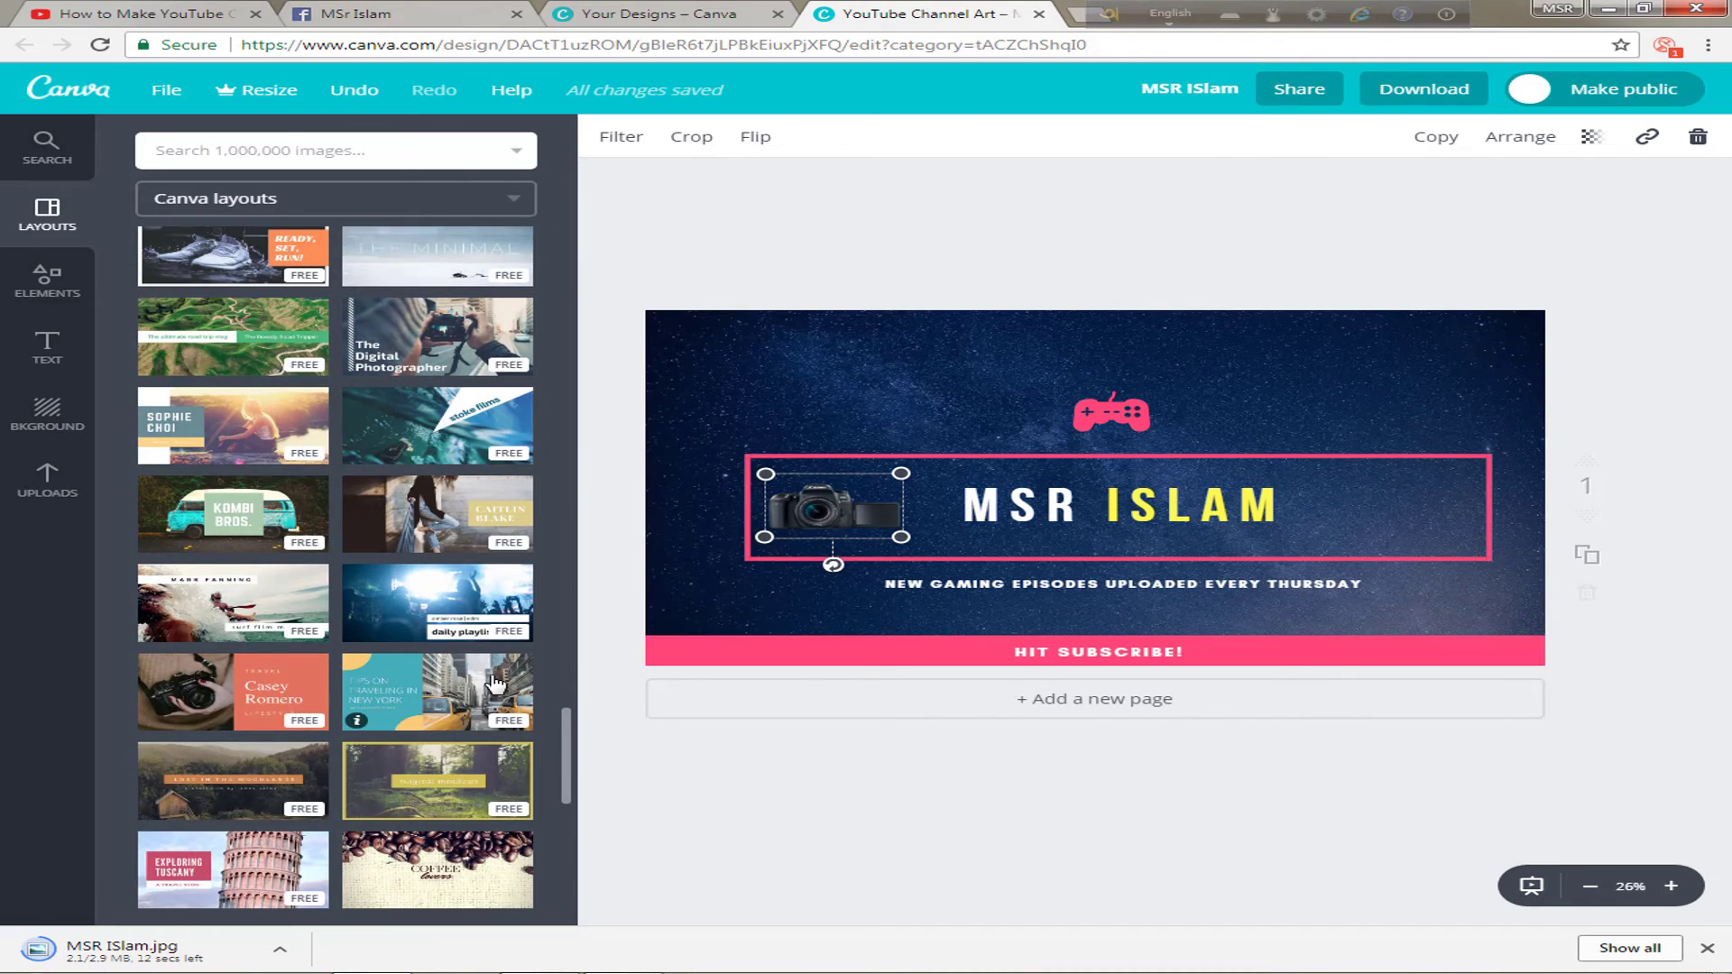
{"action": "scroll", "coordinate": [494, 686], "scroll_direction": "down", "scroll_amount": 4}
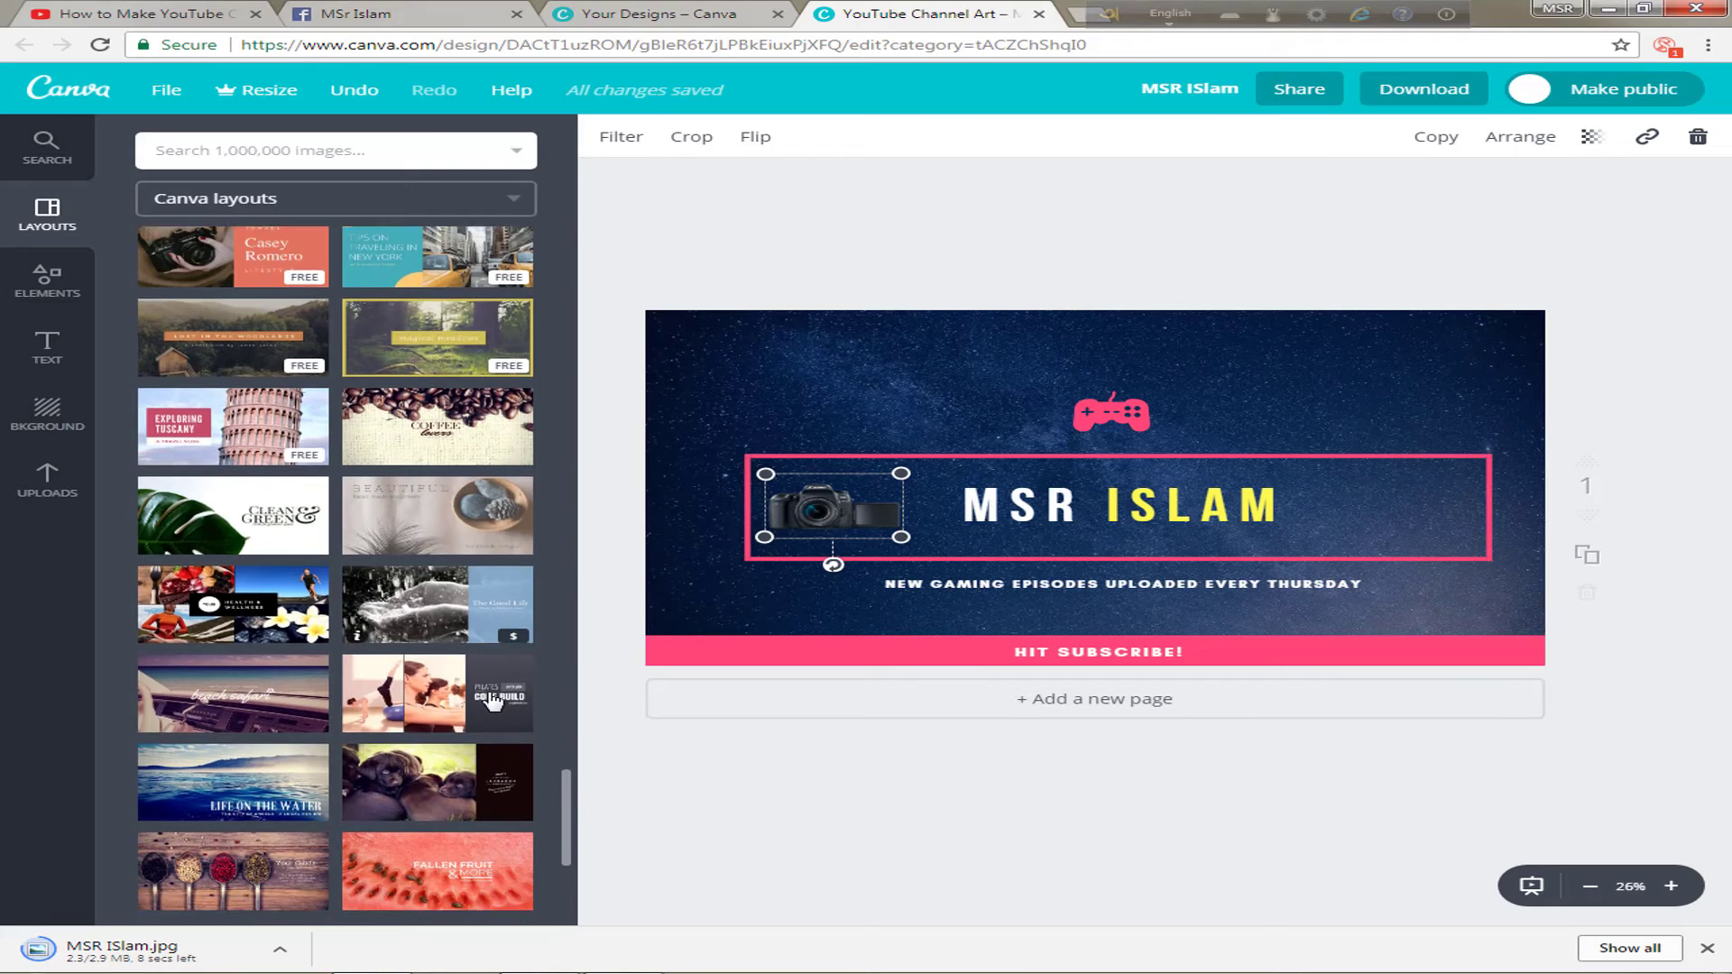
{"action": "scroll", "coordinate": [492, 700], "scroll_direction": "down", "scroll_amount": 8}
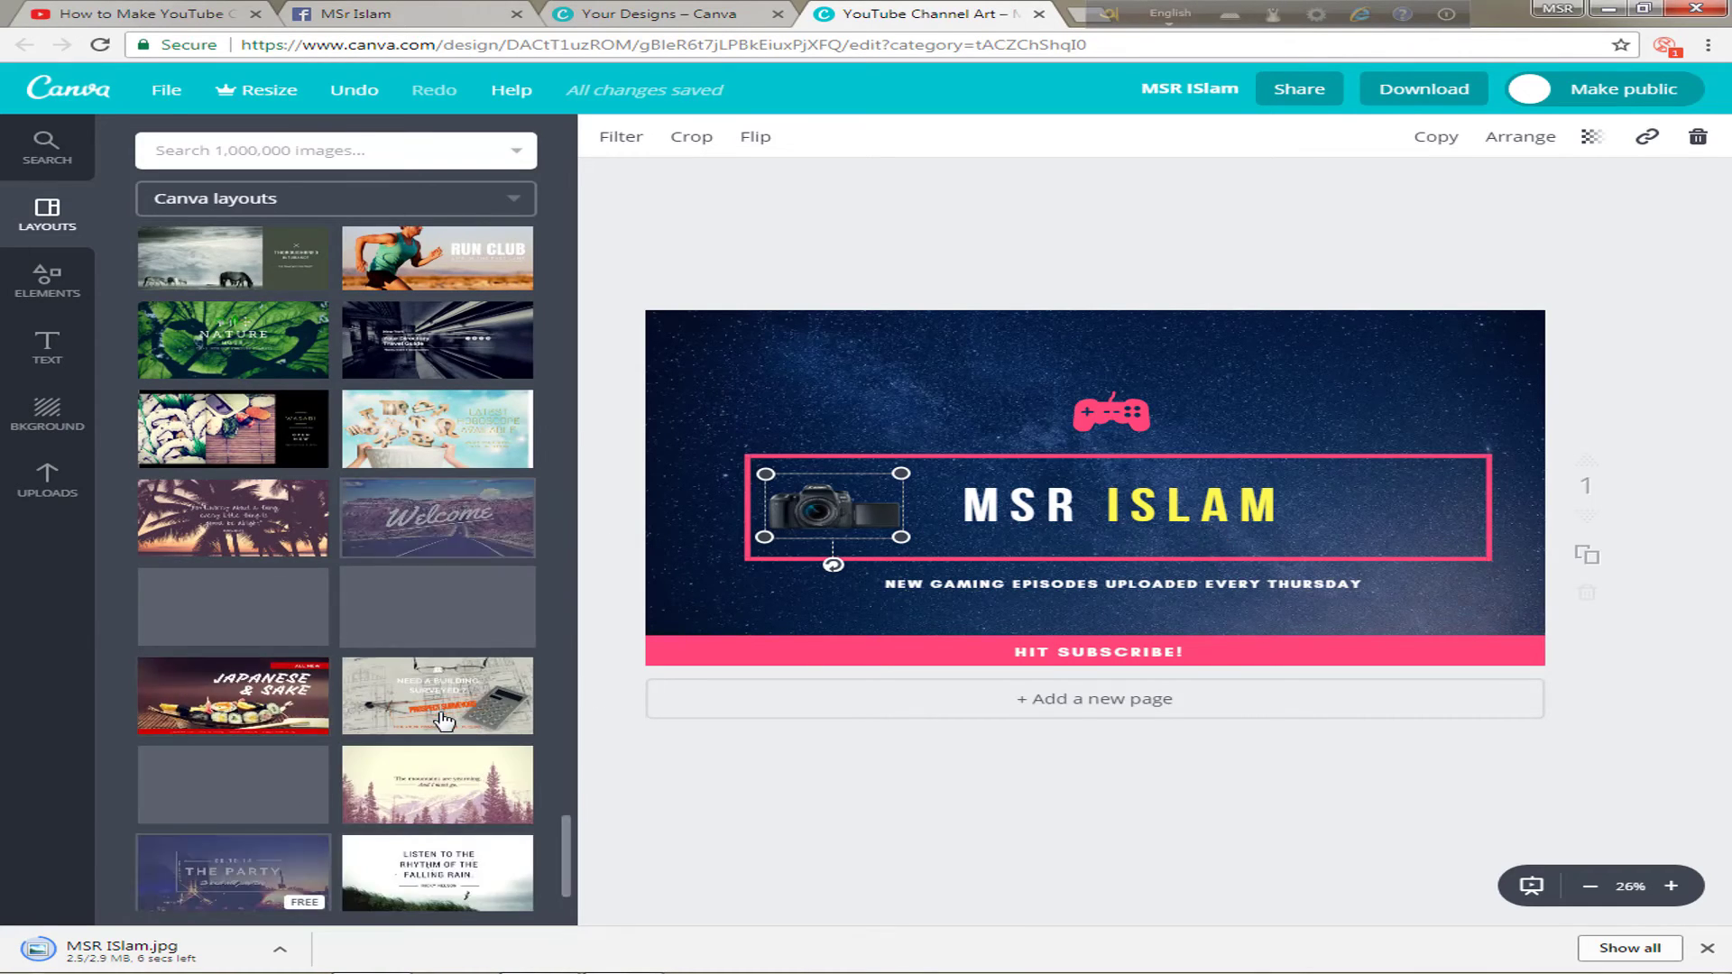
{"action": "scroll", "coordinate": [445, 722], "scroll_direction": "down", "scroll_amount": 2}
{"action": "scroll", "coordinate": [446, 721], "scroll_direction": "down", "scroll_amount": 1}
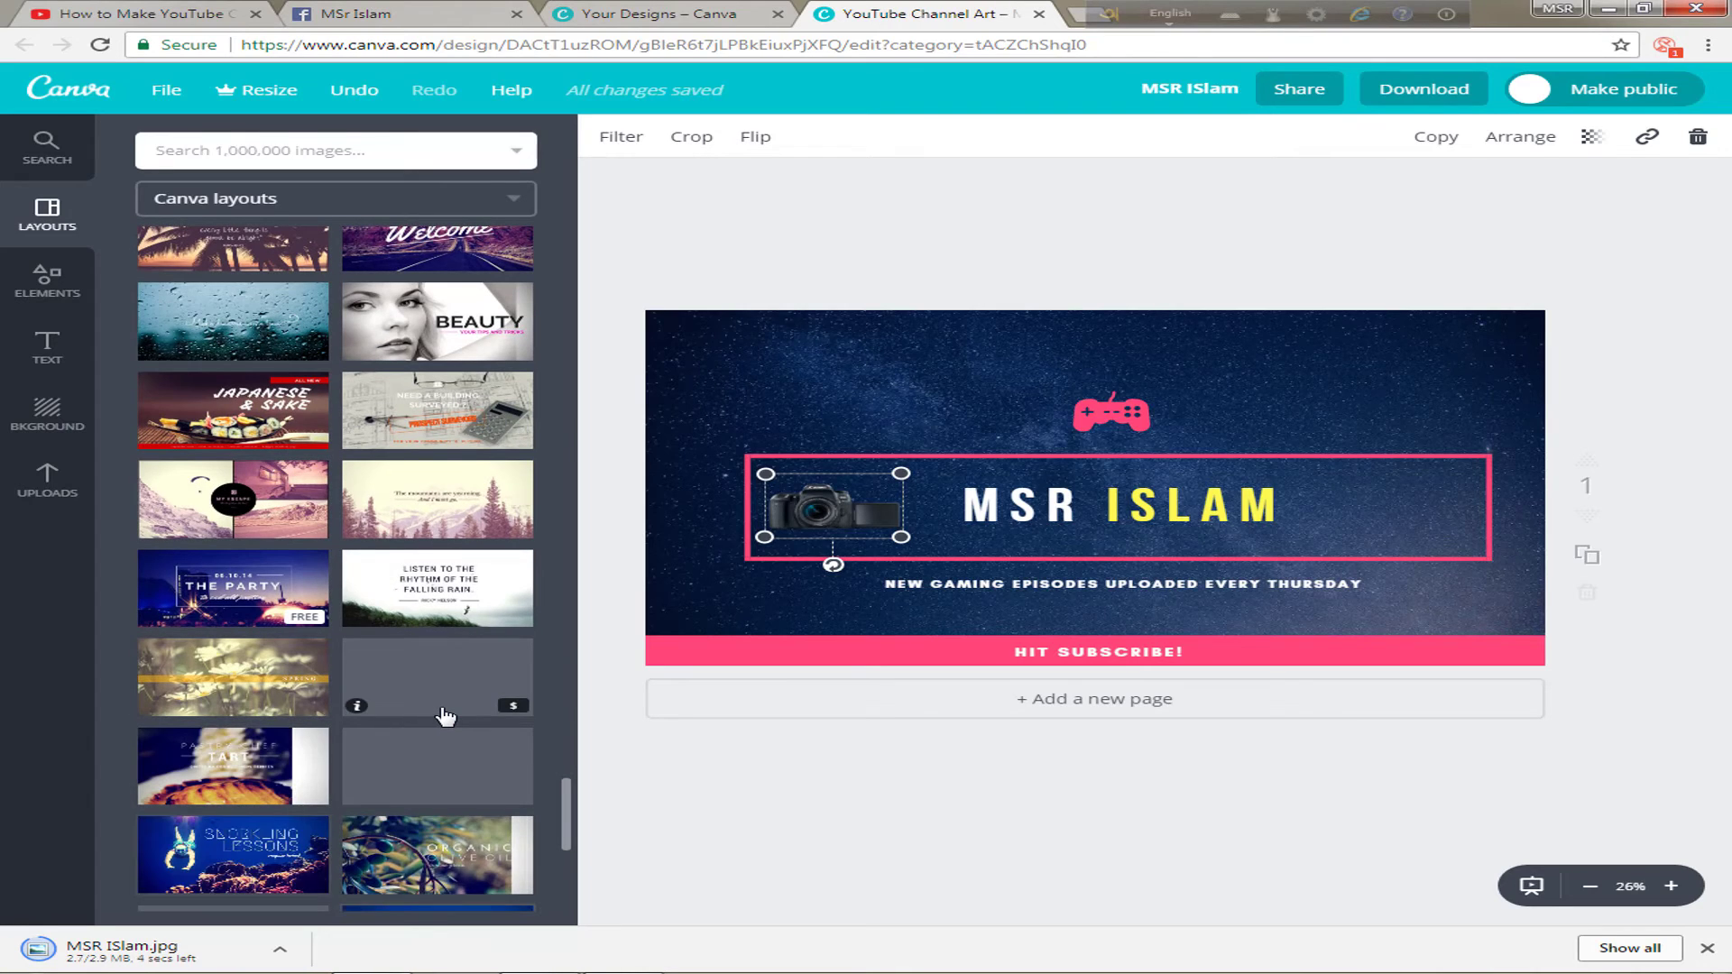
{"action": "scroll", "coordinate": [444, 715], "scroll_direction": "down", "scroll_amount": 5}
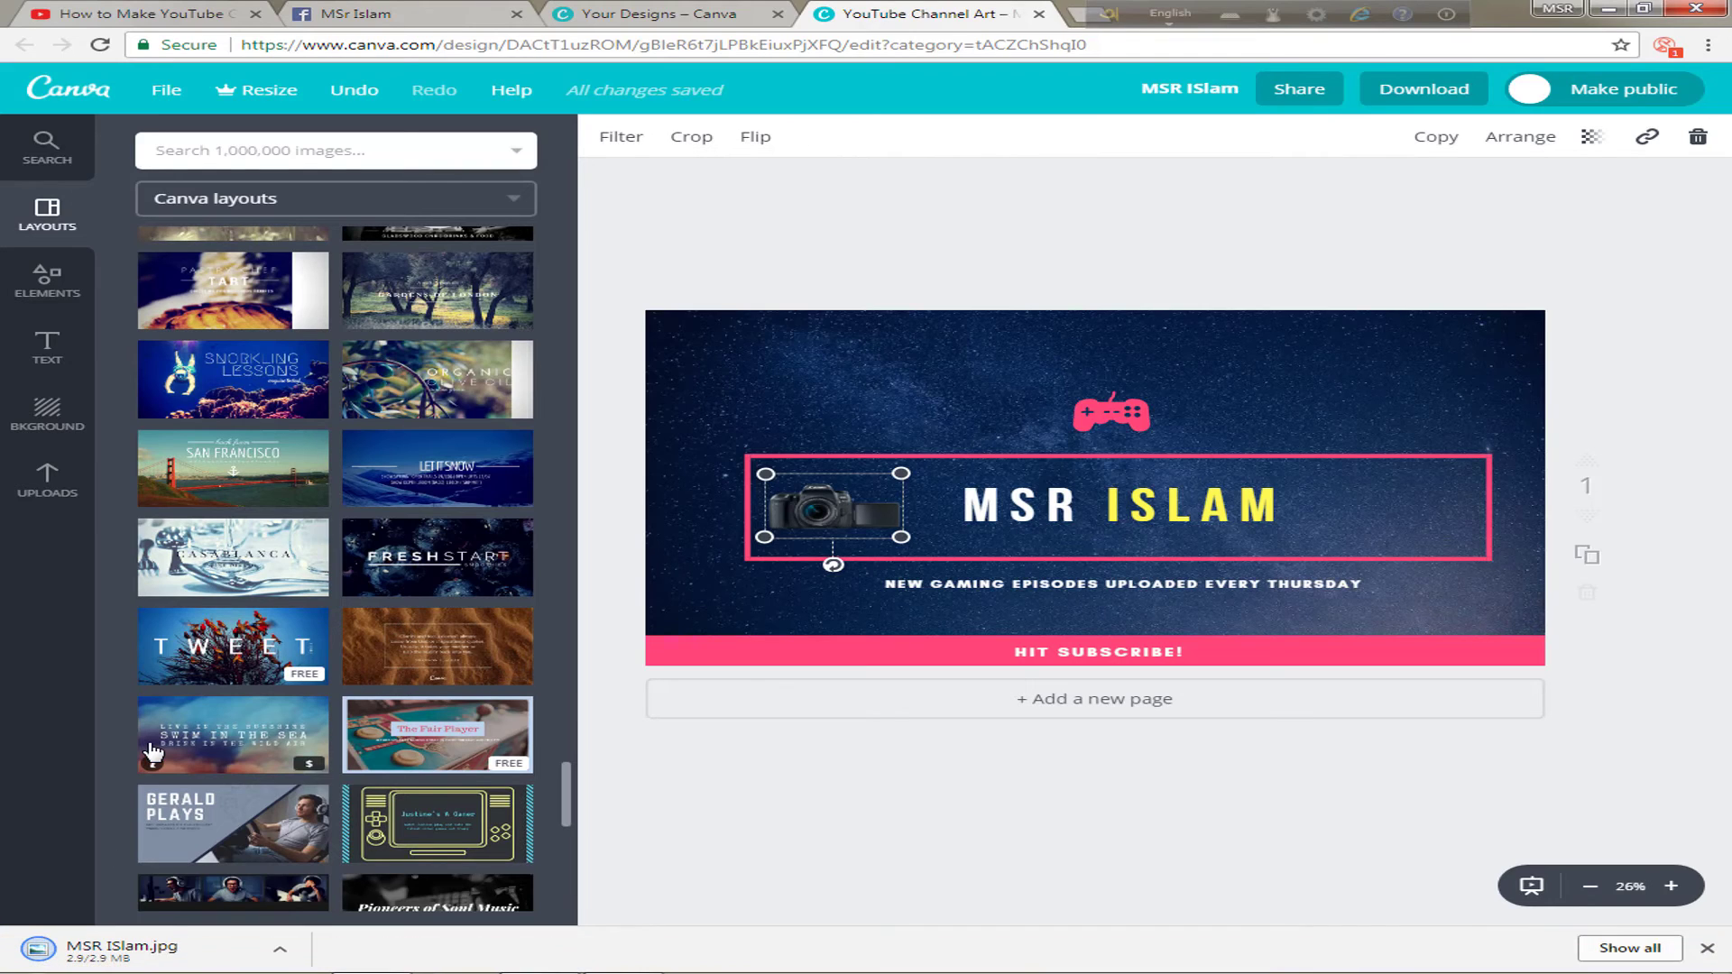
- Open the downloaded banner in Windows Photo Viewer, inspect the headline up close, and close the viewer
{"action": "left_click", "coordinate": [162, 952]}
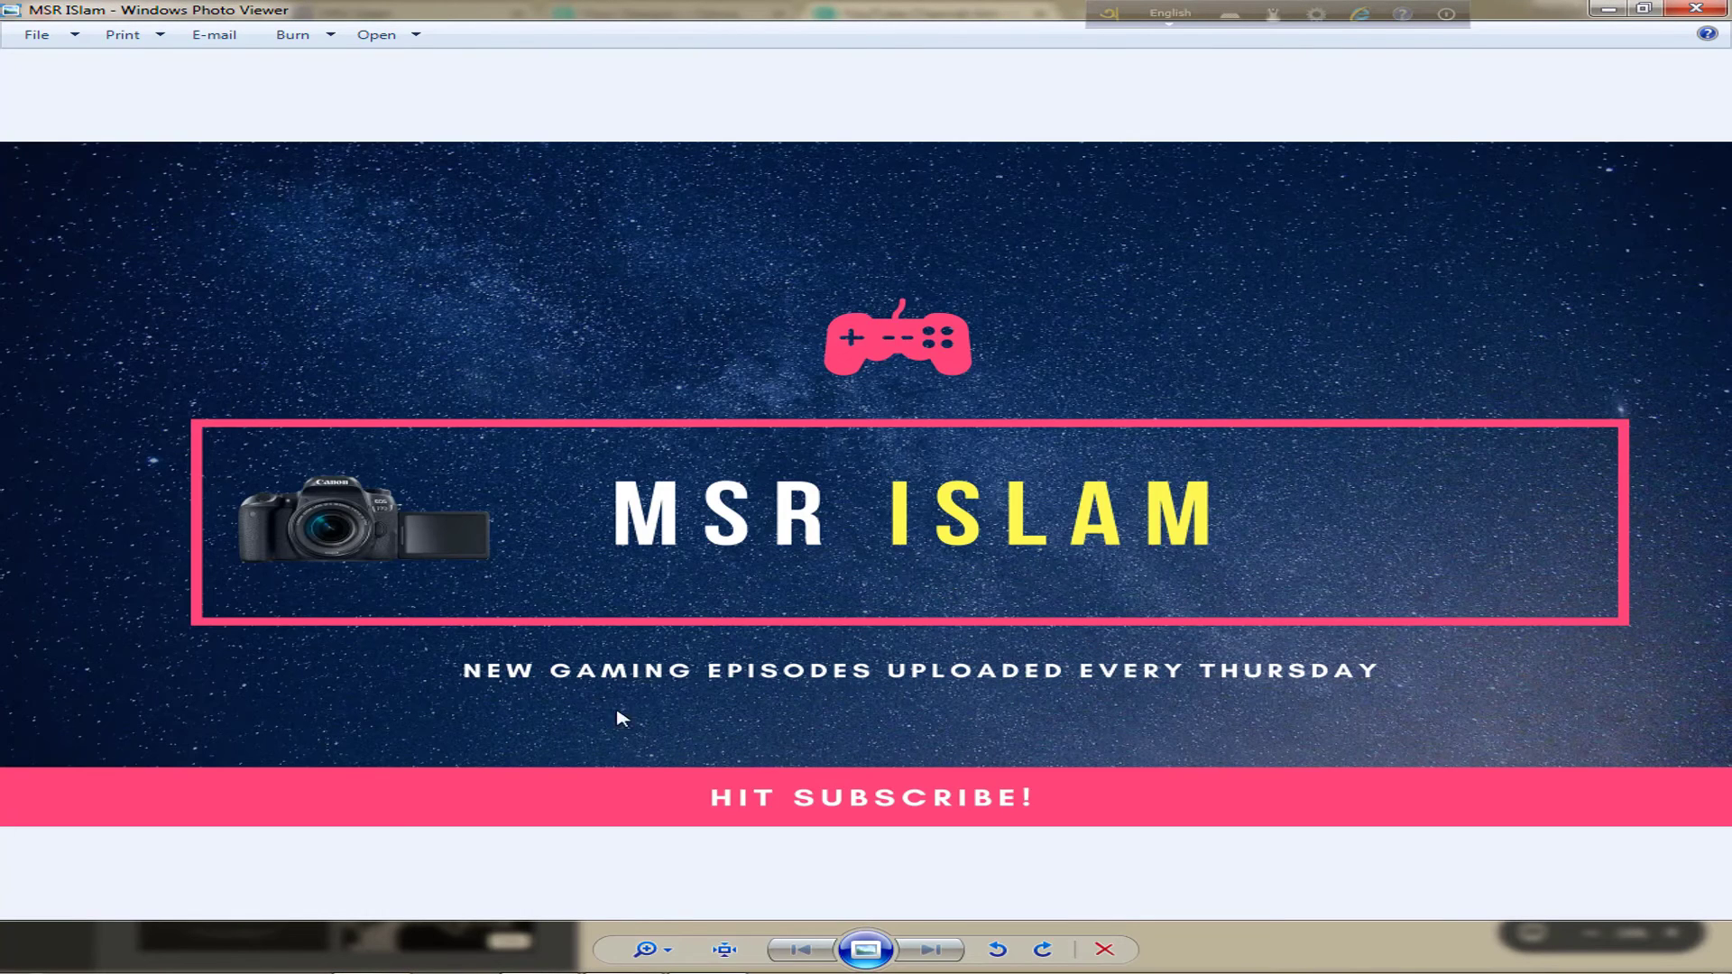
{"action": "scroll", "coordinate": [1177, 424], "scroll_direction": "up", "scroll_amount": 5}
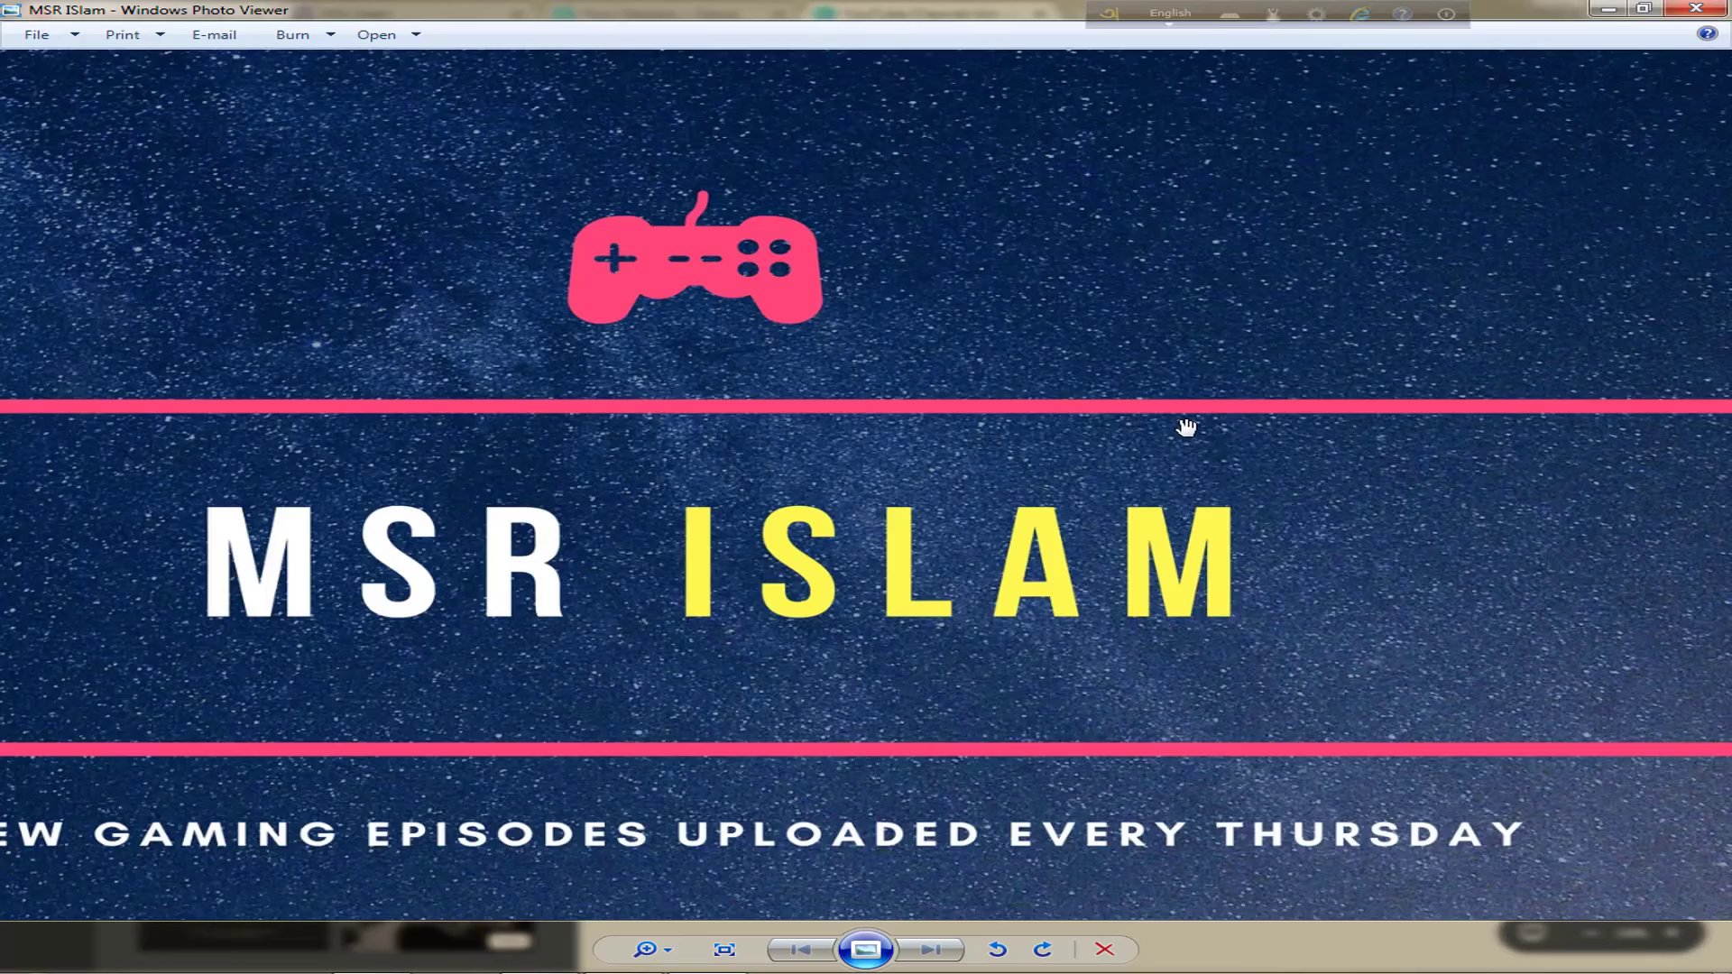
{"action": "scroll", "coordinate": [1186, 452], "scroll_direction": "down", "scroll_amount": 5}
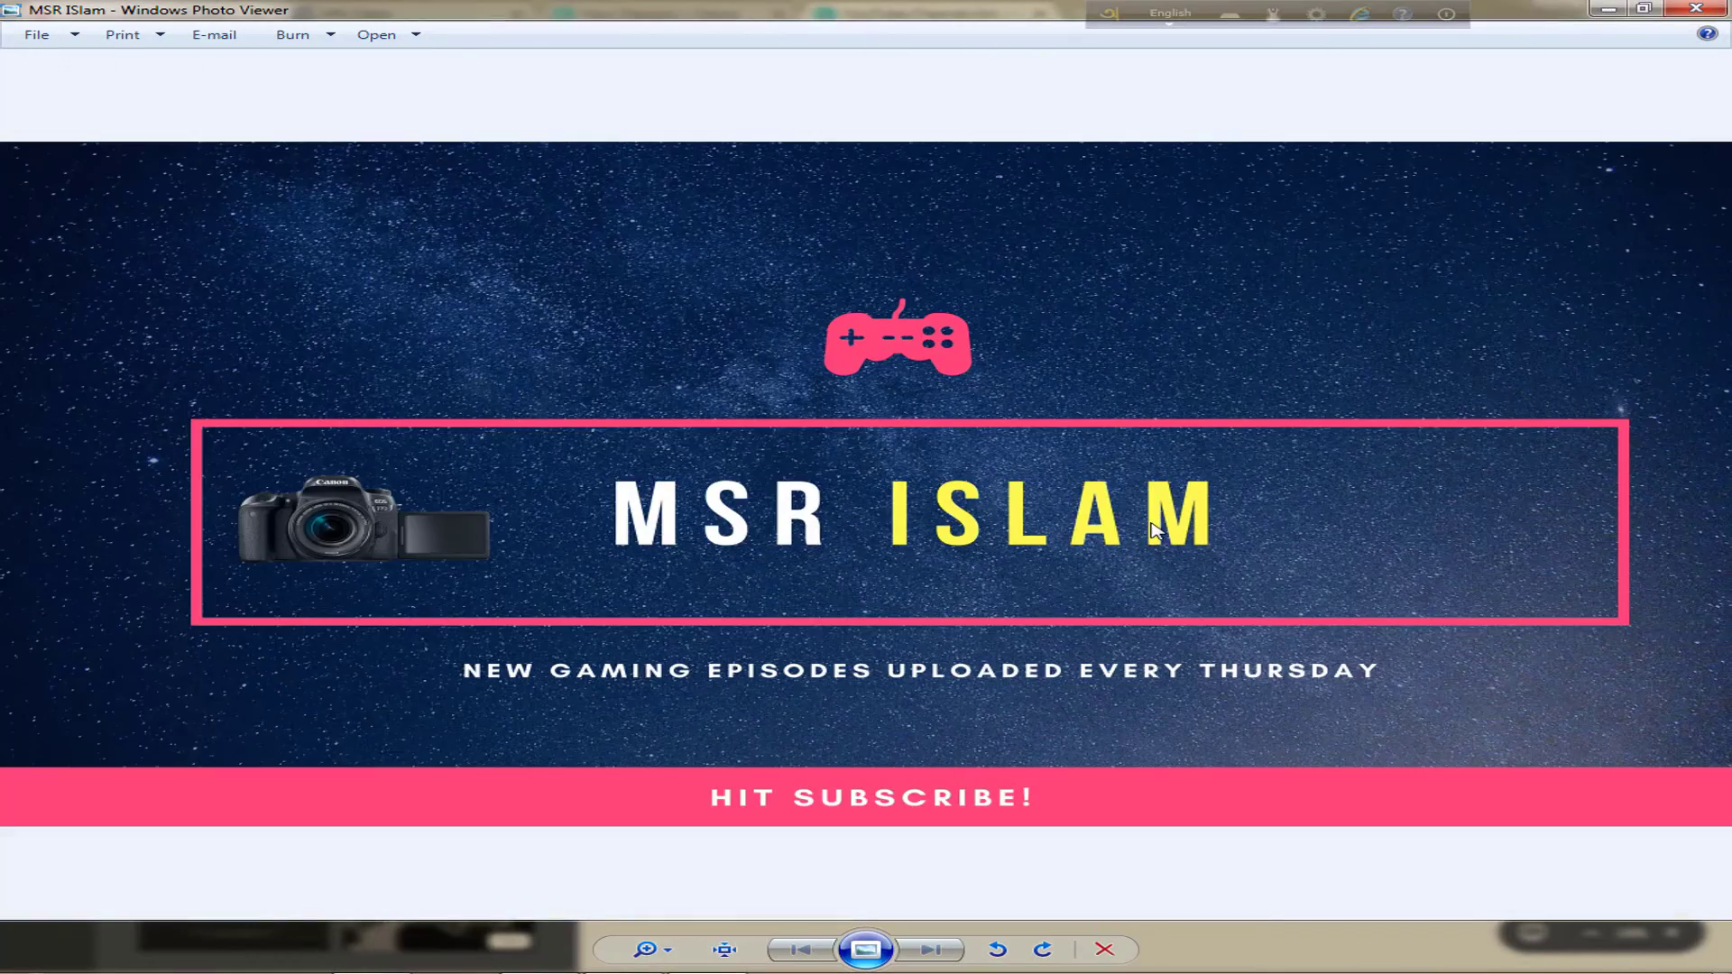
{"action": "left_click", "coordinate": [1721, 8]}
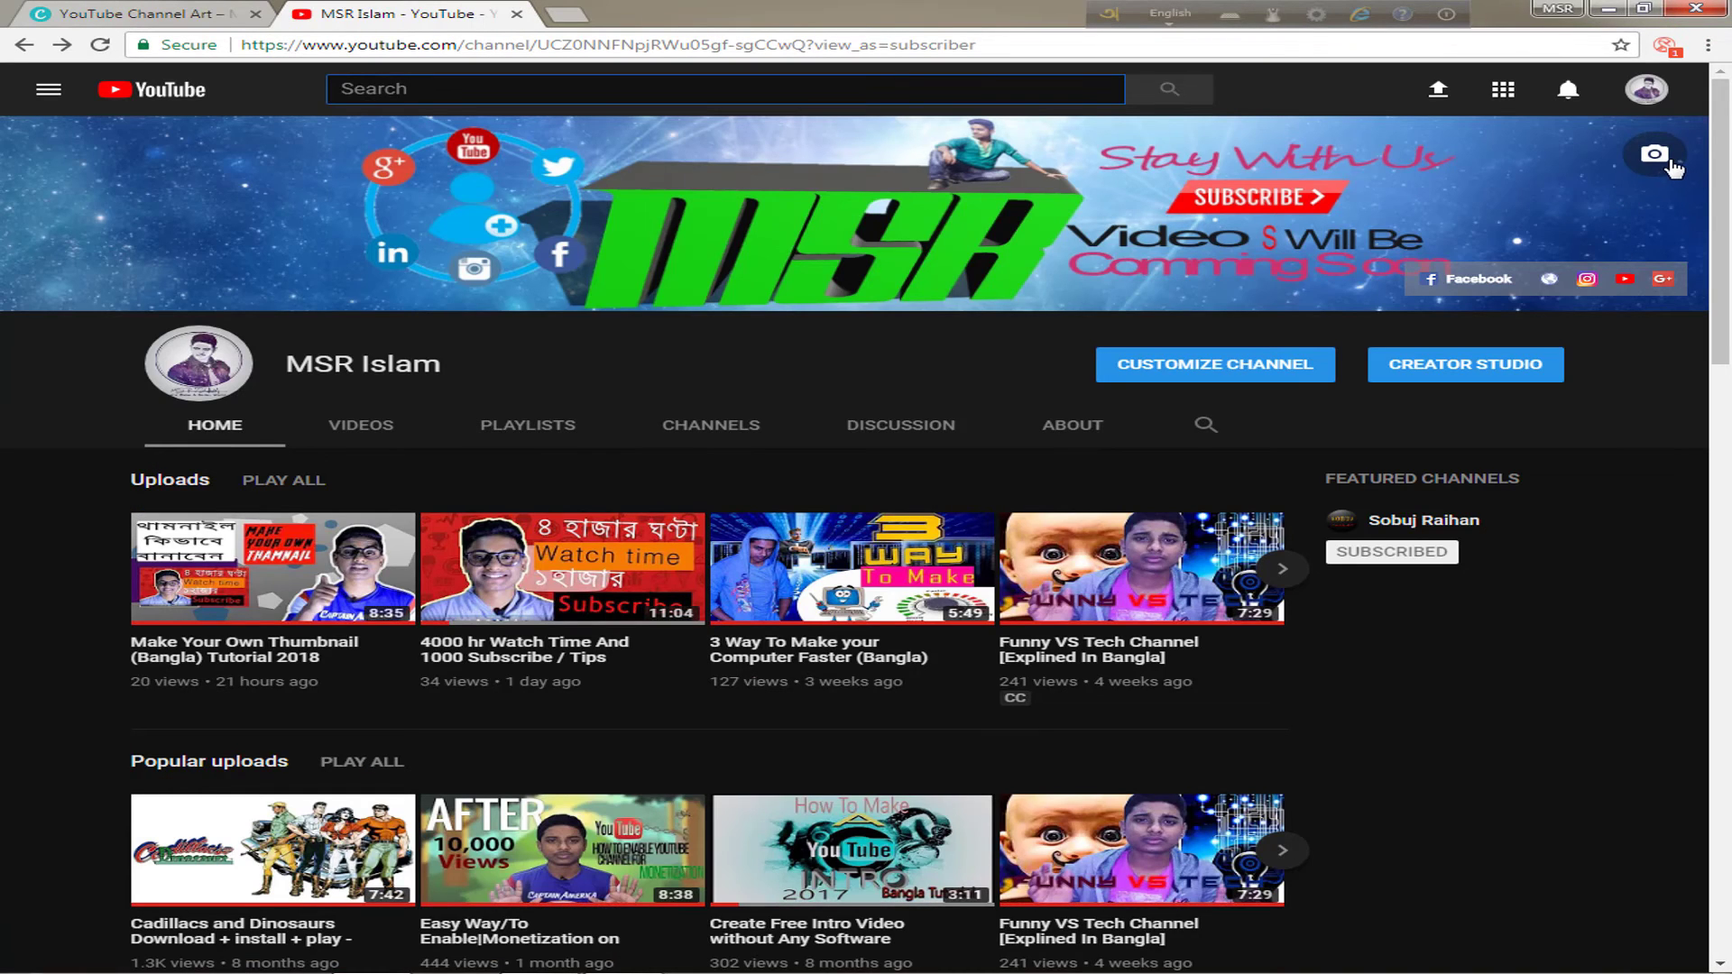
- On the YouTube channel page, upload the downloaded banner from the Downloads folder as channel art and turn on Auto Enhance
{"action": "left_click", "coordinate": [1670, 162]}
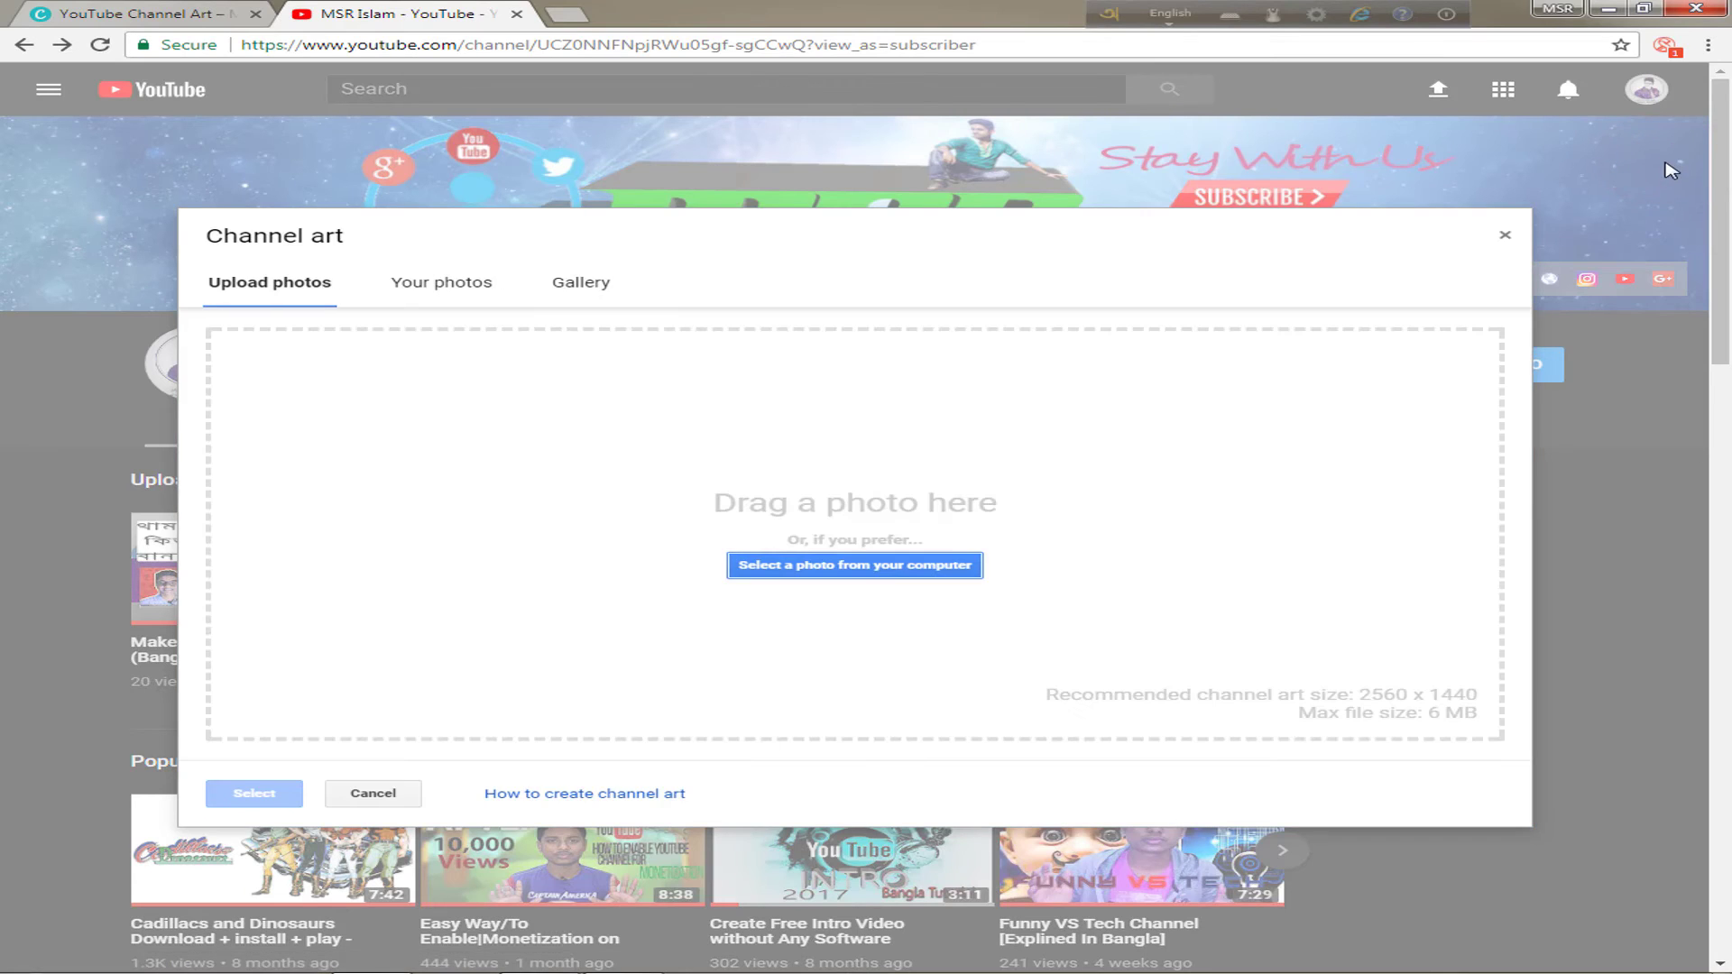
{"action": "left_click", "coordinate": [880, 561]}
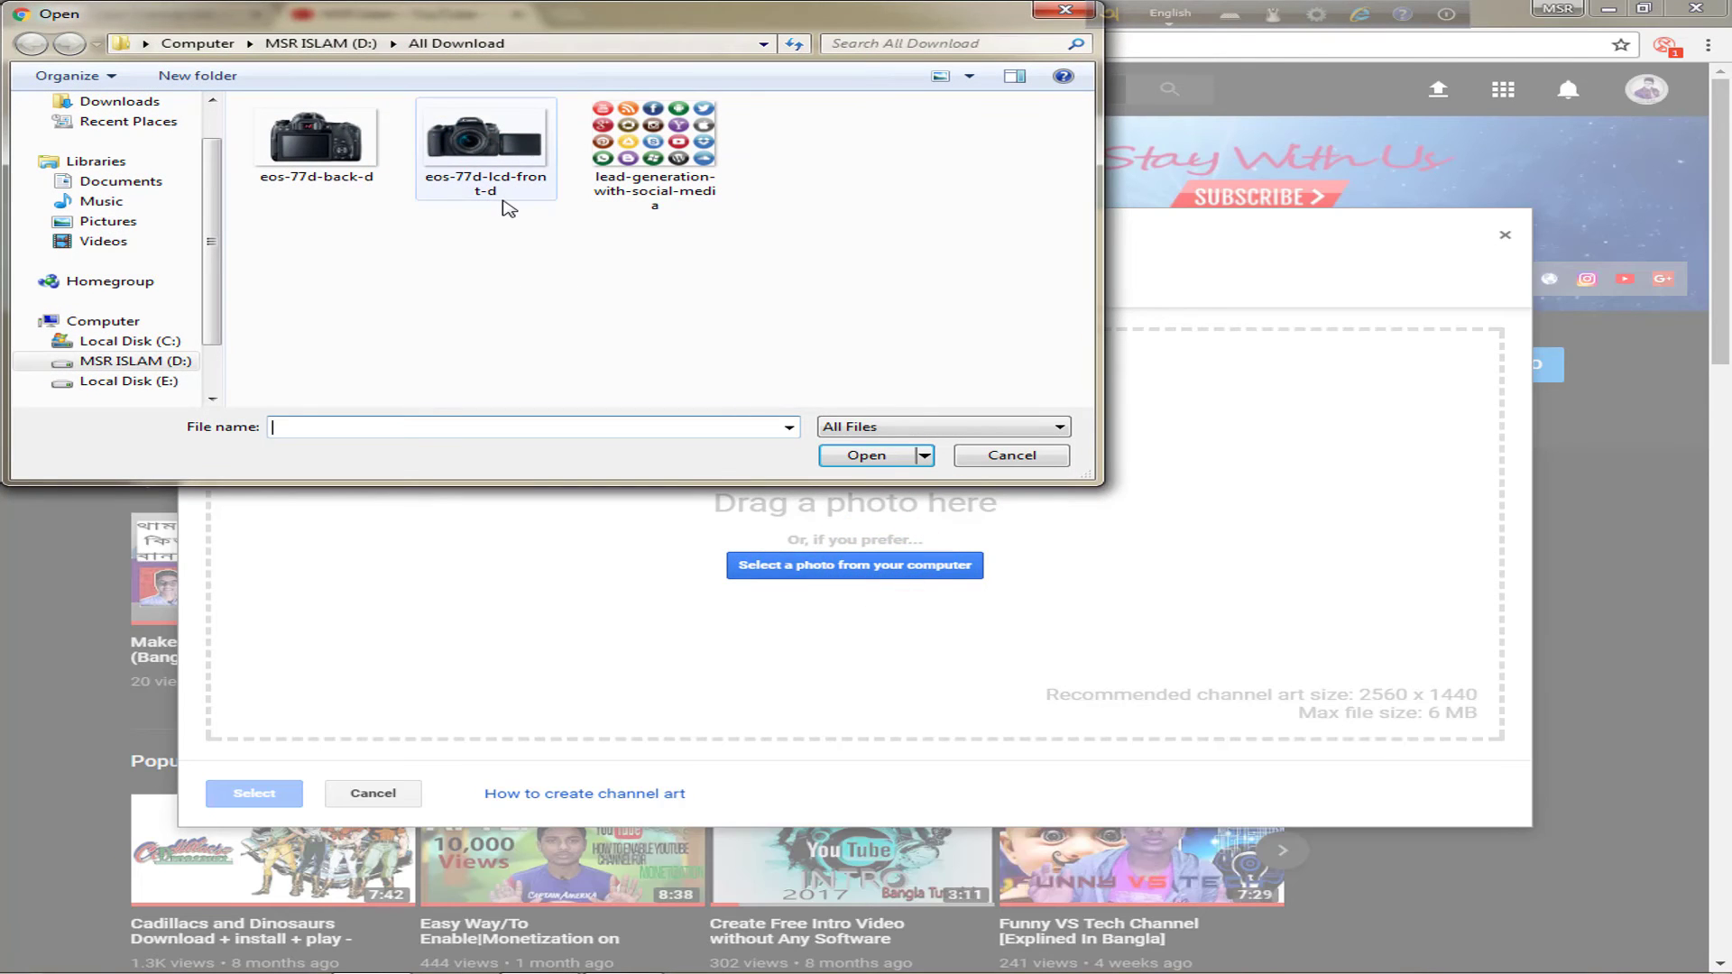
{"action": "left_click", "coordinate": [136, 341]}
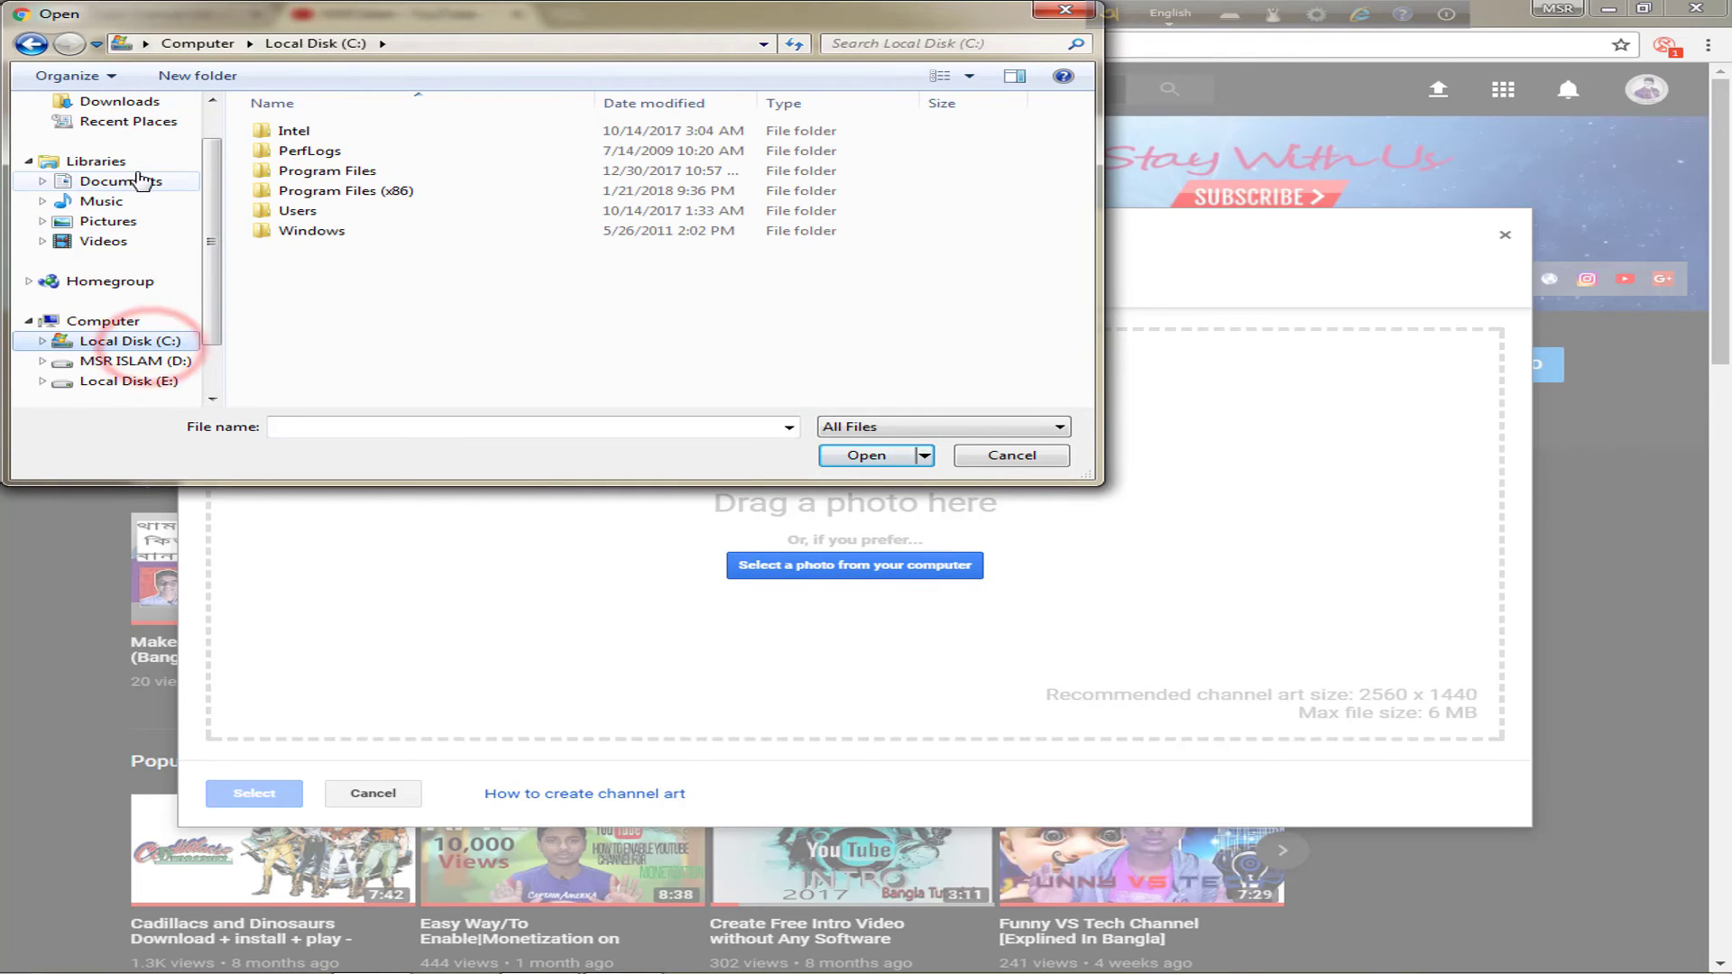
{"action": "left_click", "coordinate": [126, 101]}
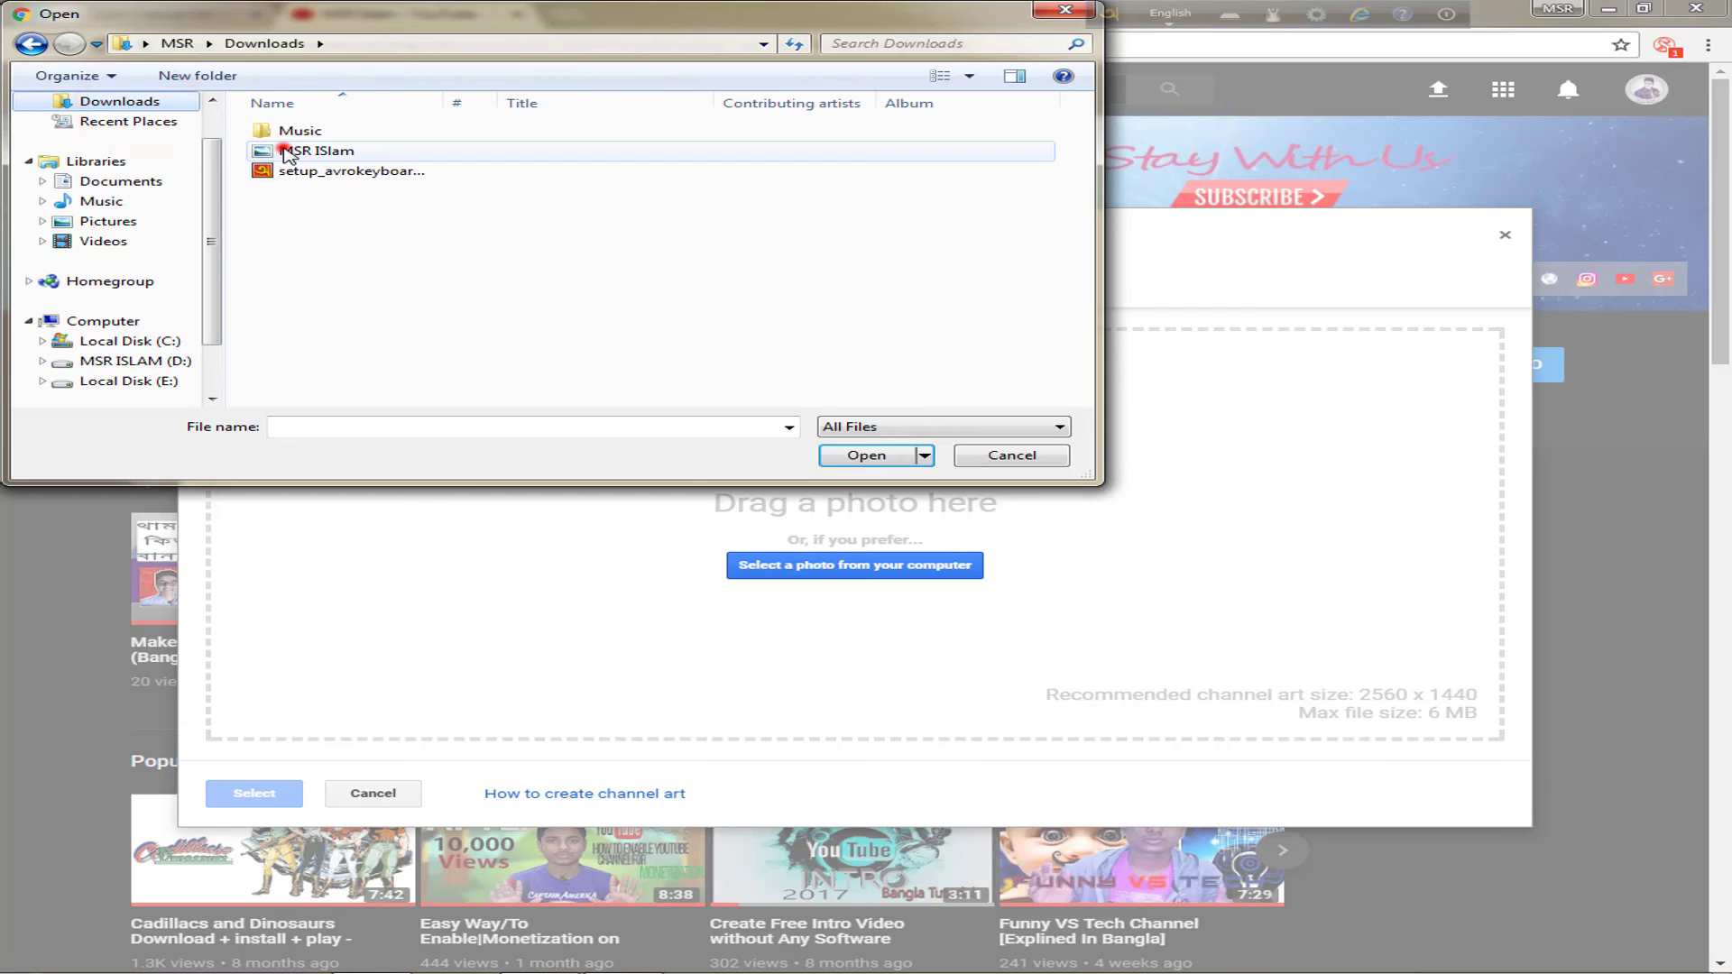
{"action": "left_click", "coordinate": [287, 152]}
{"action": "left_click", "coordinate": [866, 454]}
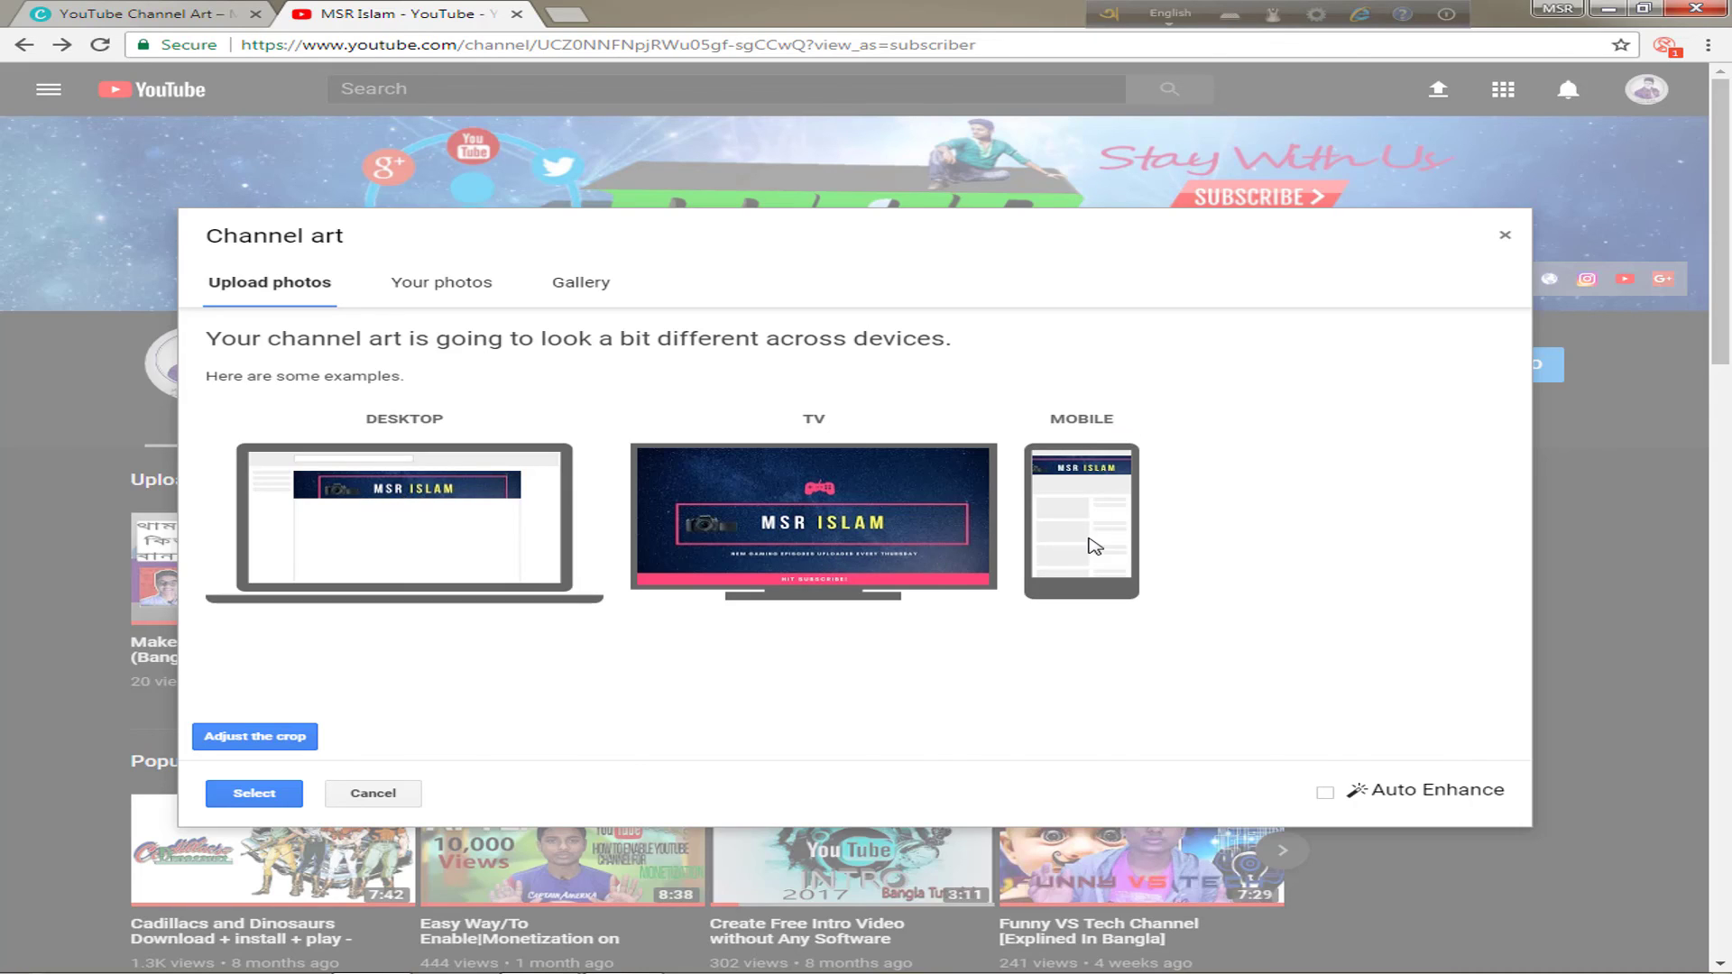
{"action": "left_click", "coordinate": [1325, 797]}
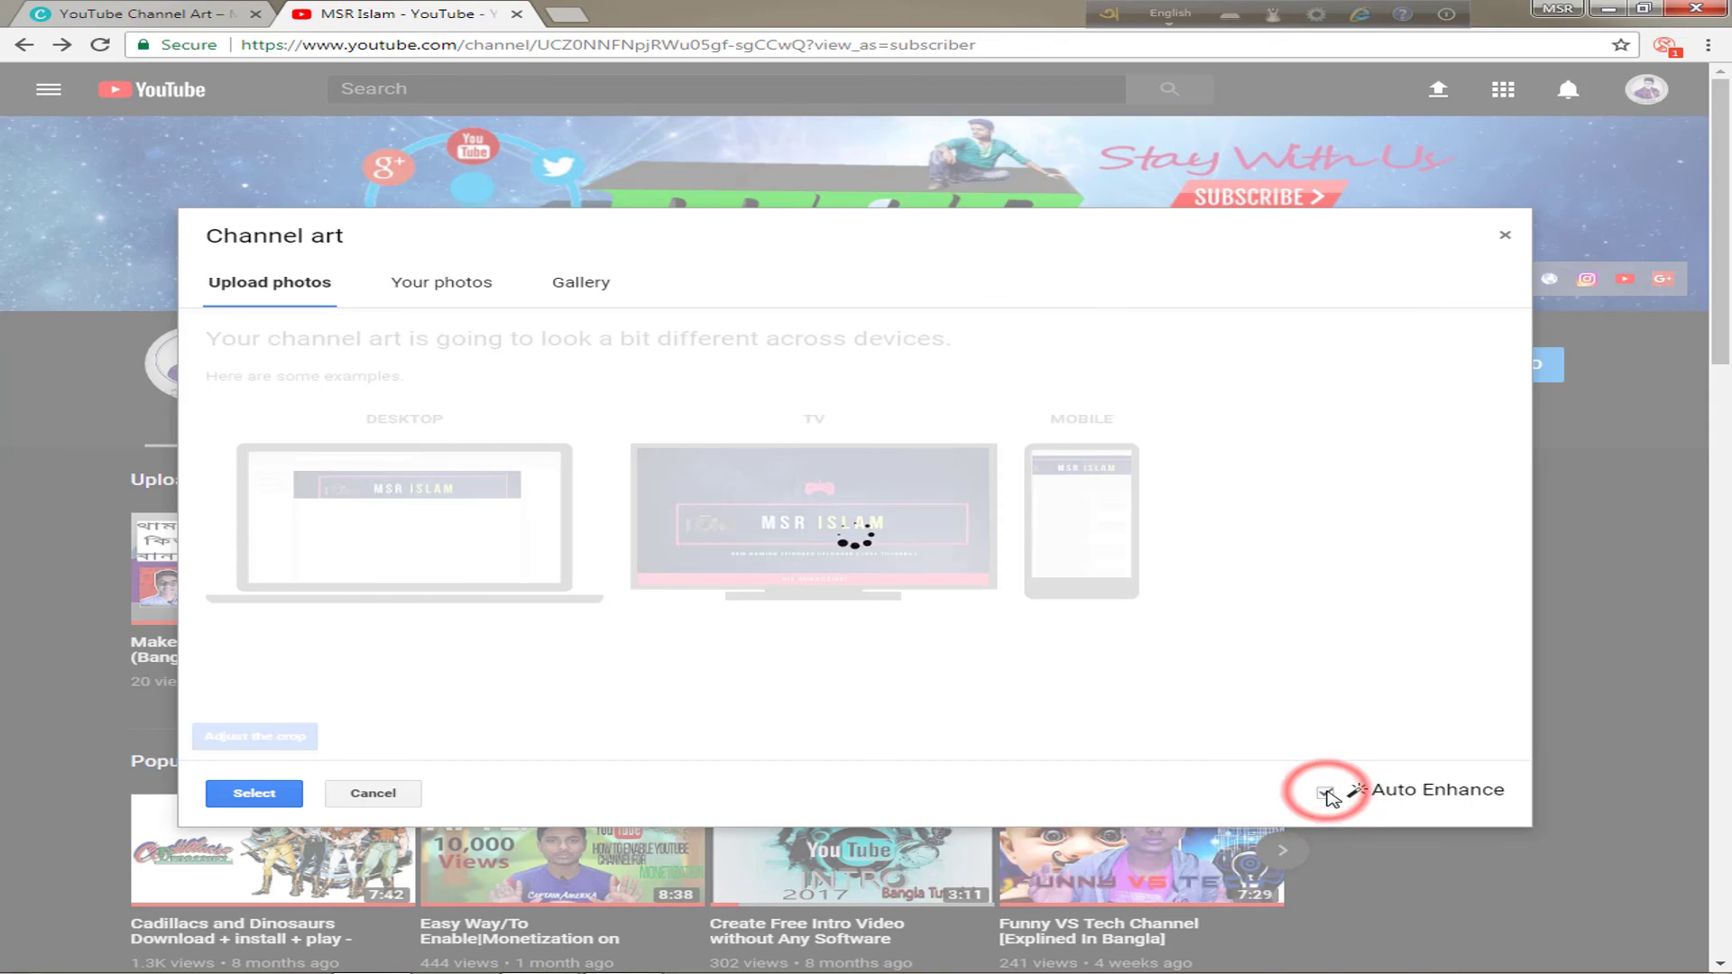